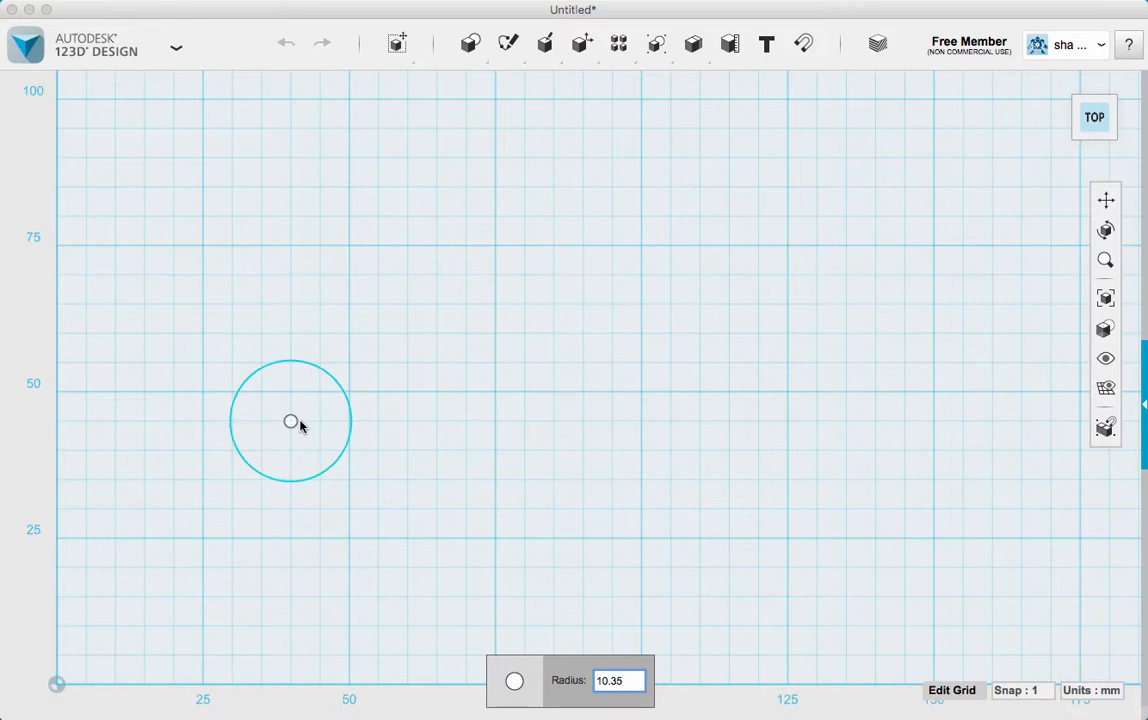
Place a circle of 10.35 mm radius, and above it a rectangle 1 mm long and about 6.2 mm wide
{"action": "key", "text": "Return"}
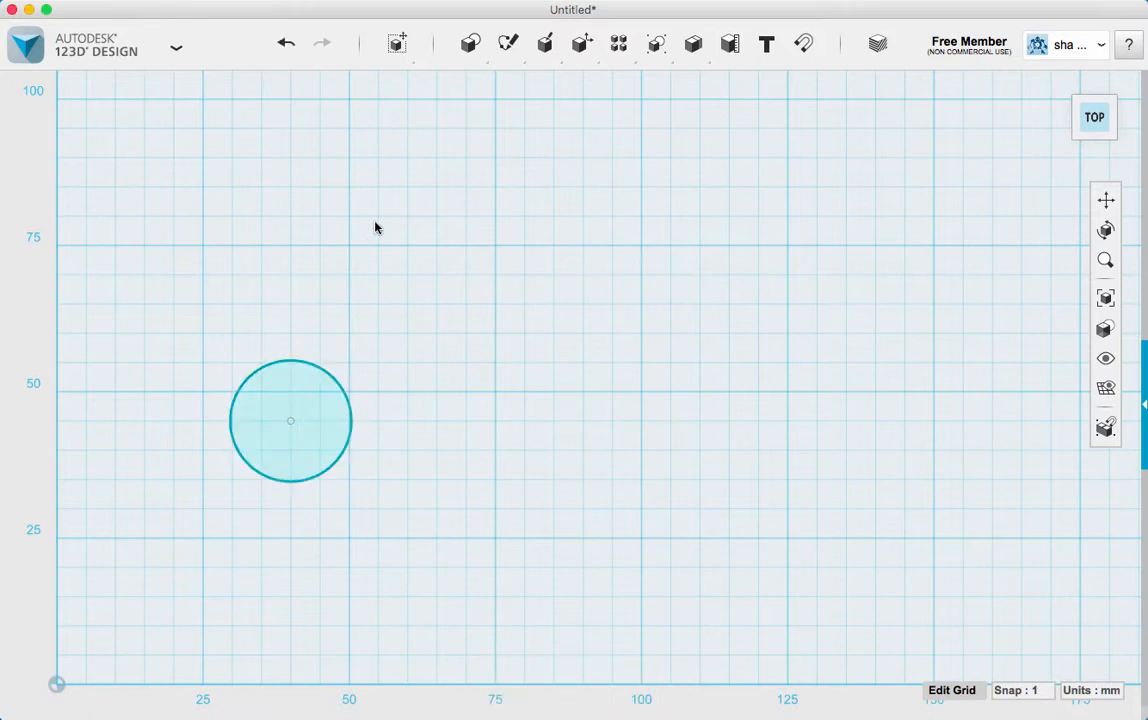
{"action": "mouse_move", "coordinate": [474, 50]}
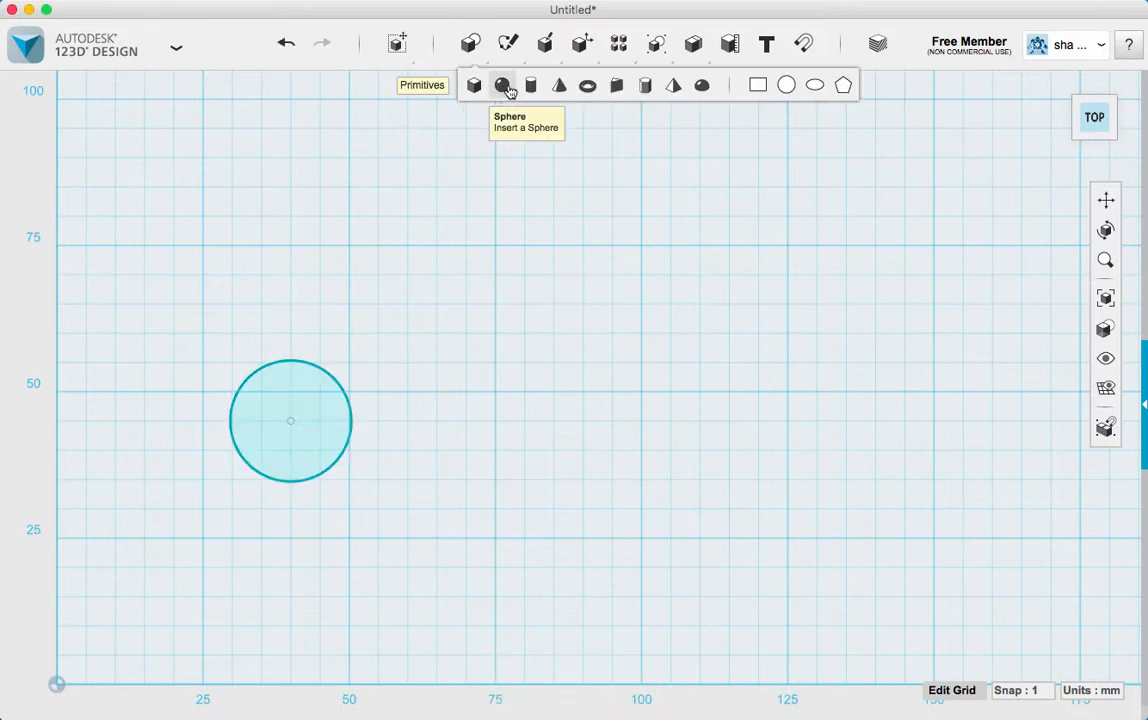
{"action": "left_click", "coordinate": [757, 86]}
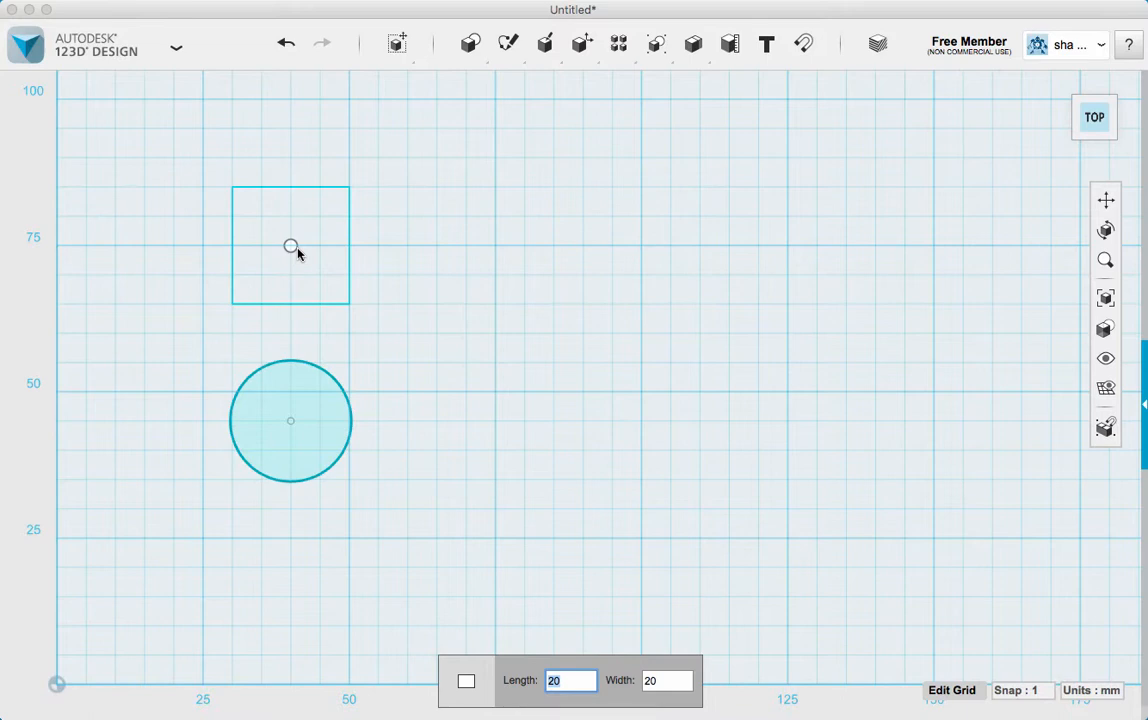
{"action": "type", "text": "1"}
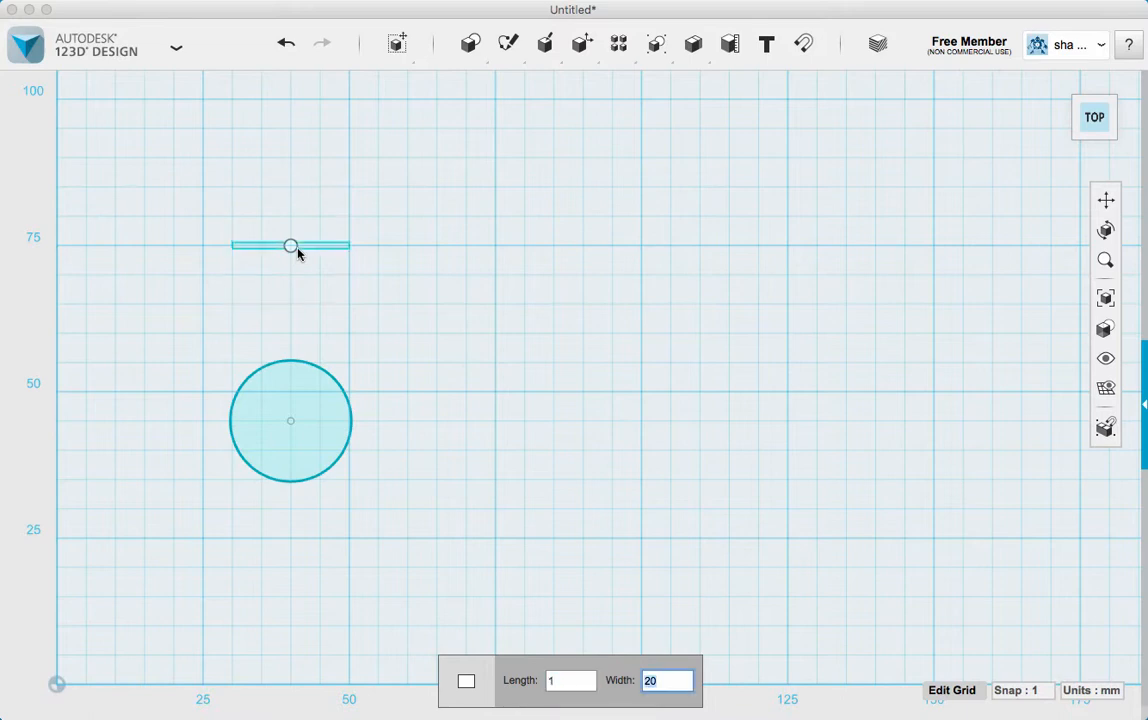
{"action": "type", "text": "5.5"}
{"action": "key", "text": "Return"}
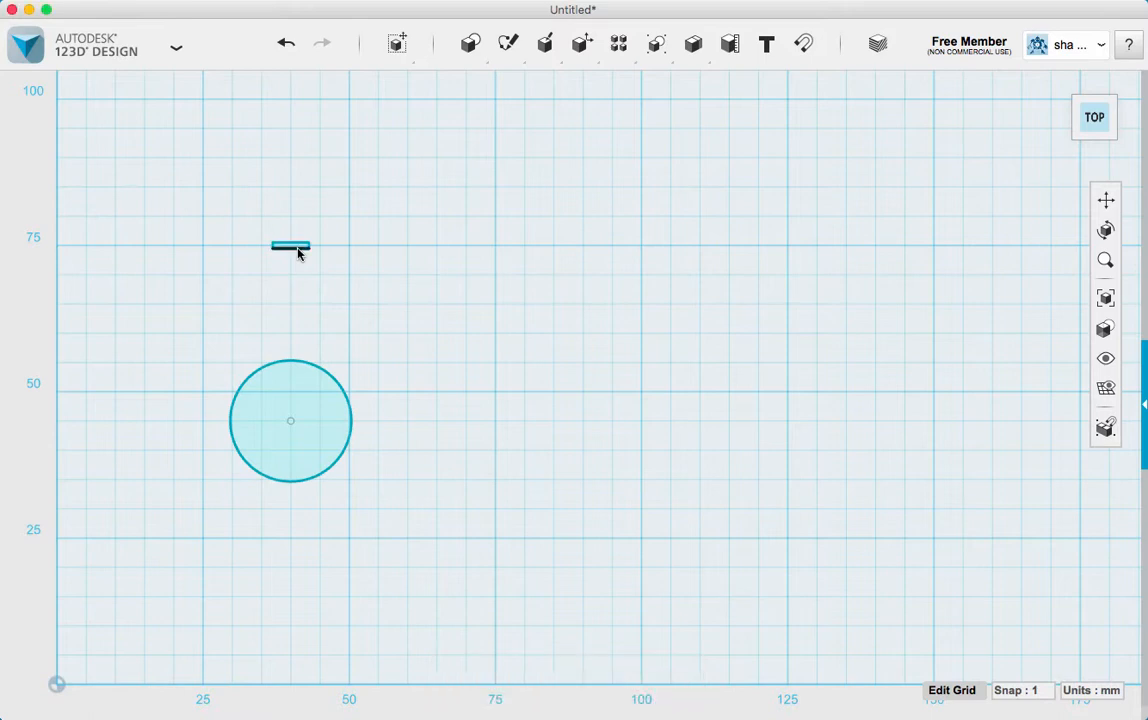
Add a second rectangle, 4 mm long and 5.7 mm wide, above and to the right of the thin one
{"action": "mouse_move", "coordinate": [470, 45]}
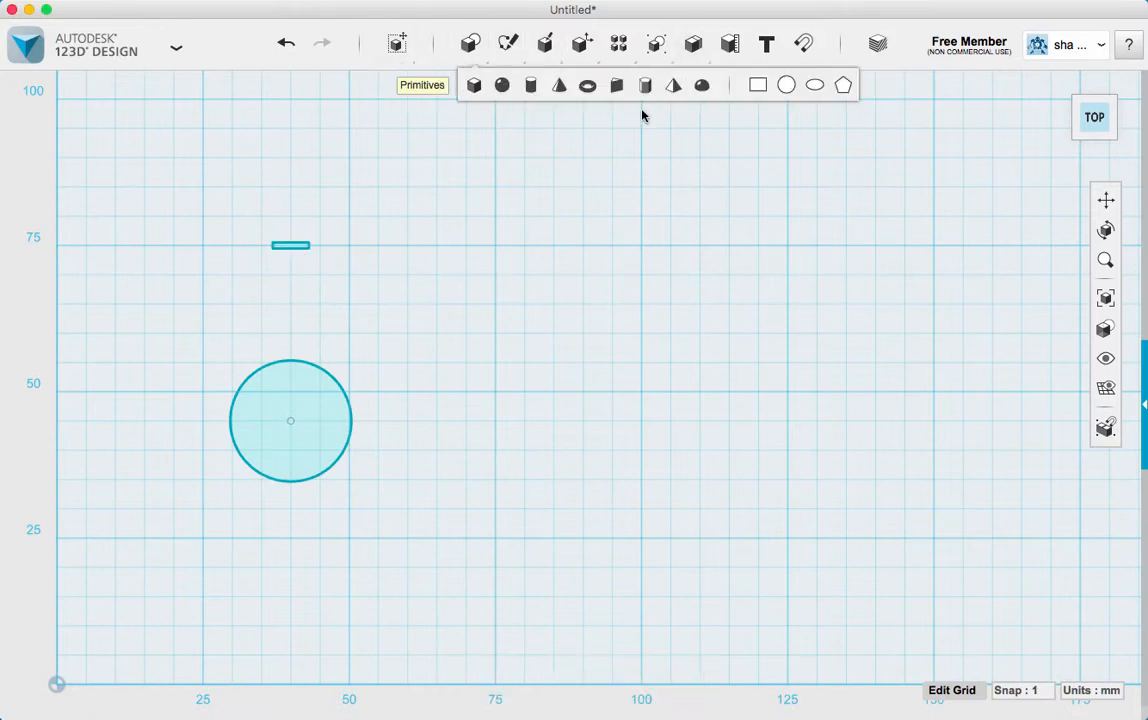
{"action": "left_click", "coordinate": [758, 85]}
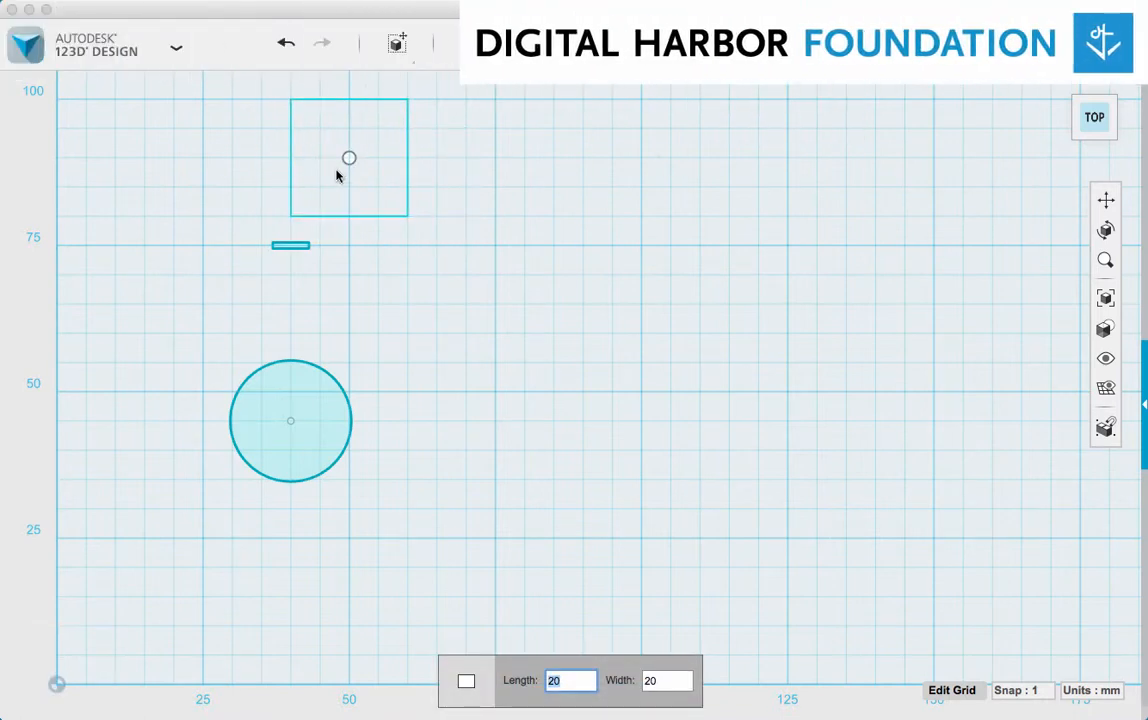
{"action": "type", "text": "5.7"}
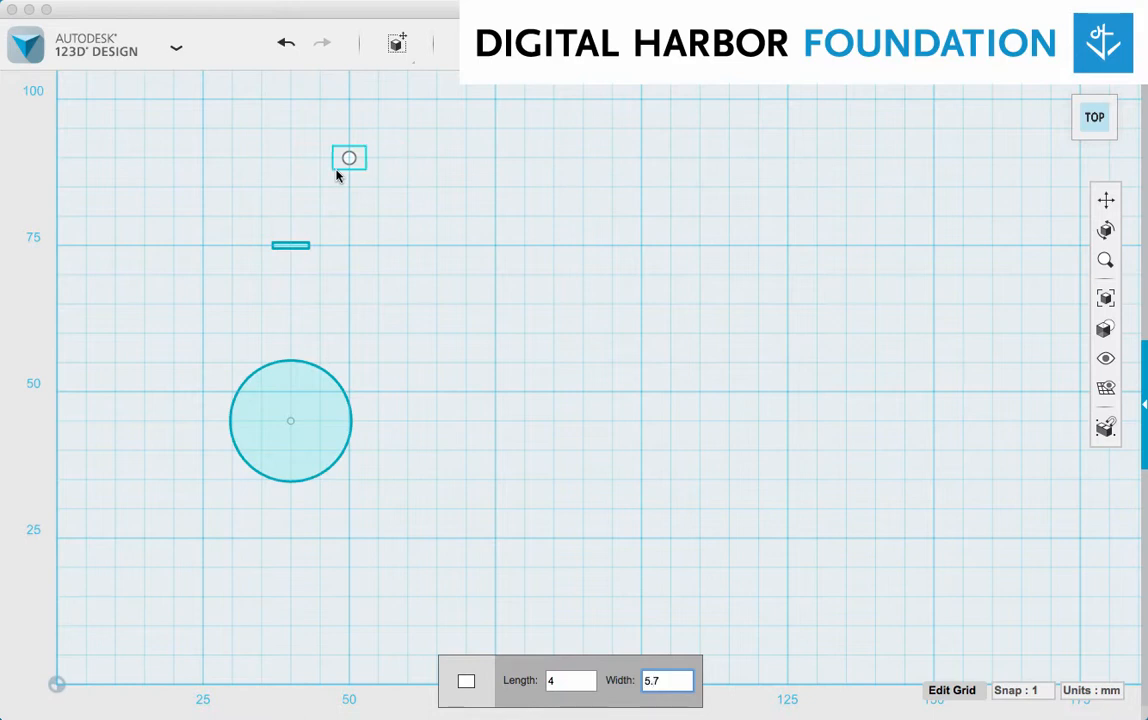
{"action": "key", "text": "Return"}
Move the 4 by 5.7 mm rectangle 10 mm left and down onto the top edge of the thin rectangle, centred on it
{"action": "left_click", "coordinate": [350, 165]}
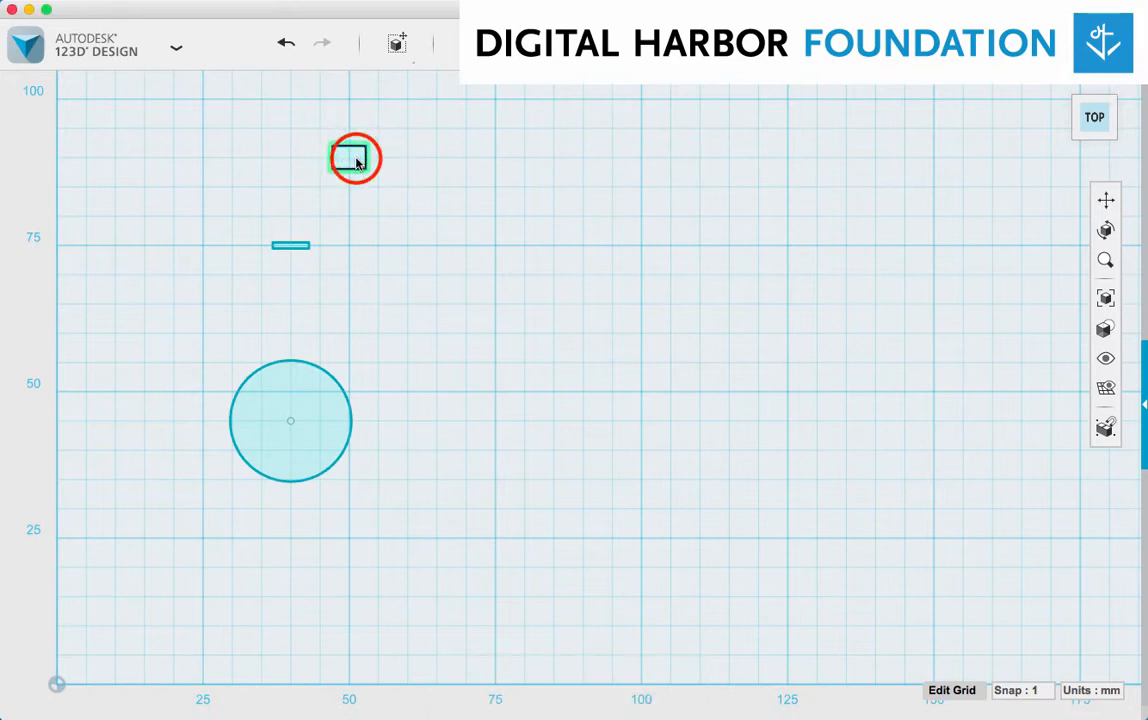
{"action": "left_click", "coordinate": [431, 237]}
{"action": "left_click_drag", "start_coordinate": [407, 157], "coordinate": [351, 164]}
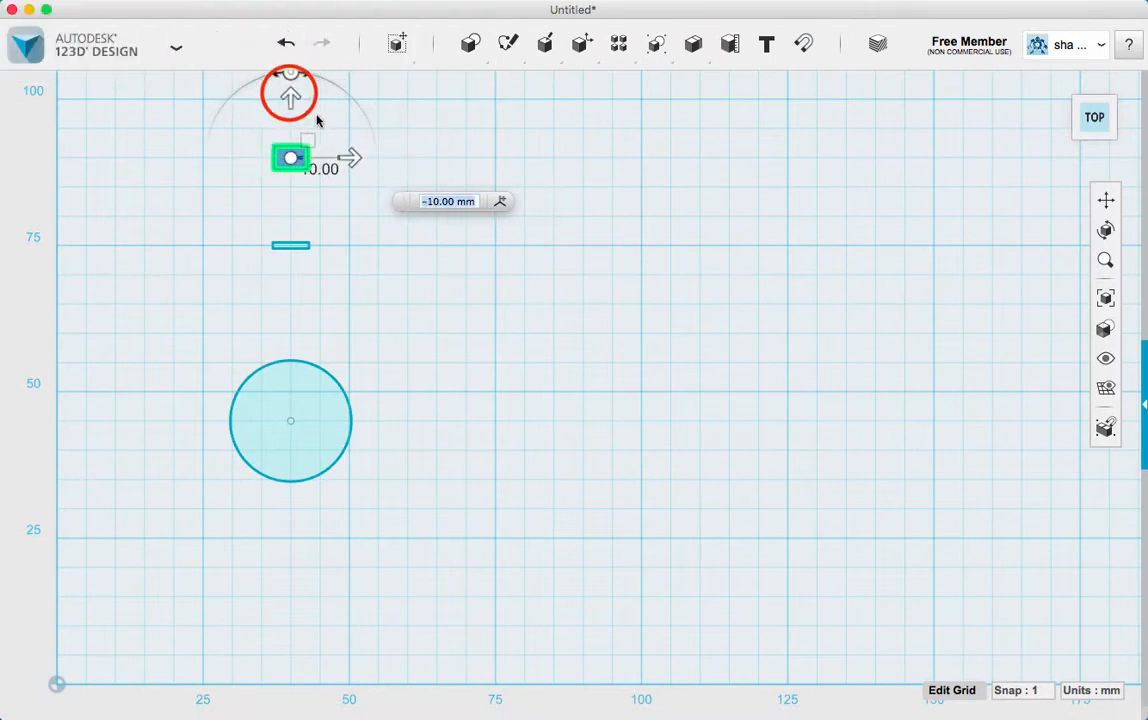
{"action": "left_click_drag", "start_coordinate": [290, 98], "coordinate": [327, 222]}
{"action": "scroll", "coordinate": [274, 325], "scroll_direction": "up", "scroll_amount": 10}
{"action": "scroll", "coordinate": [307, 248], "scroll_direction": "up", "scroll_amount": 3}
{"action": "left_click", "coordinate": [452, 216]}
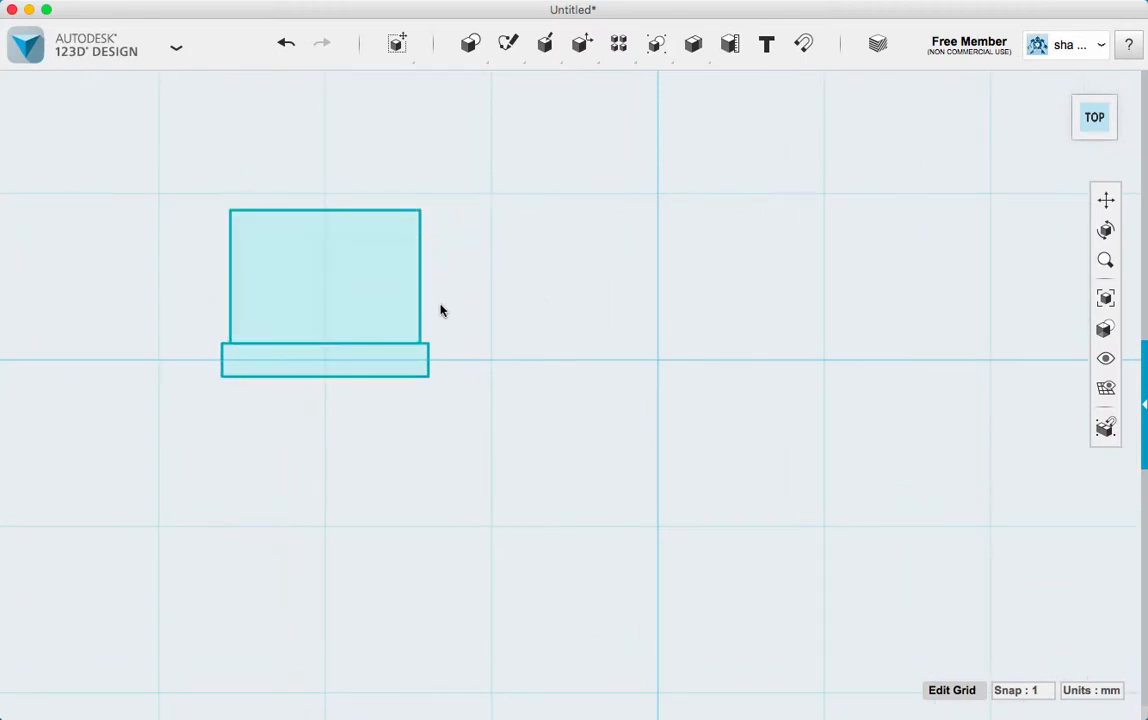
Add a tall rectangle 25.7 mm long and 1.2 mm wide to the right of the two stacked rectangles
{"action": "scroll", "coordinate": [379, 372], "scroll_direction": "down", "scroll_amount": 5}
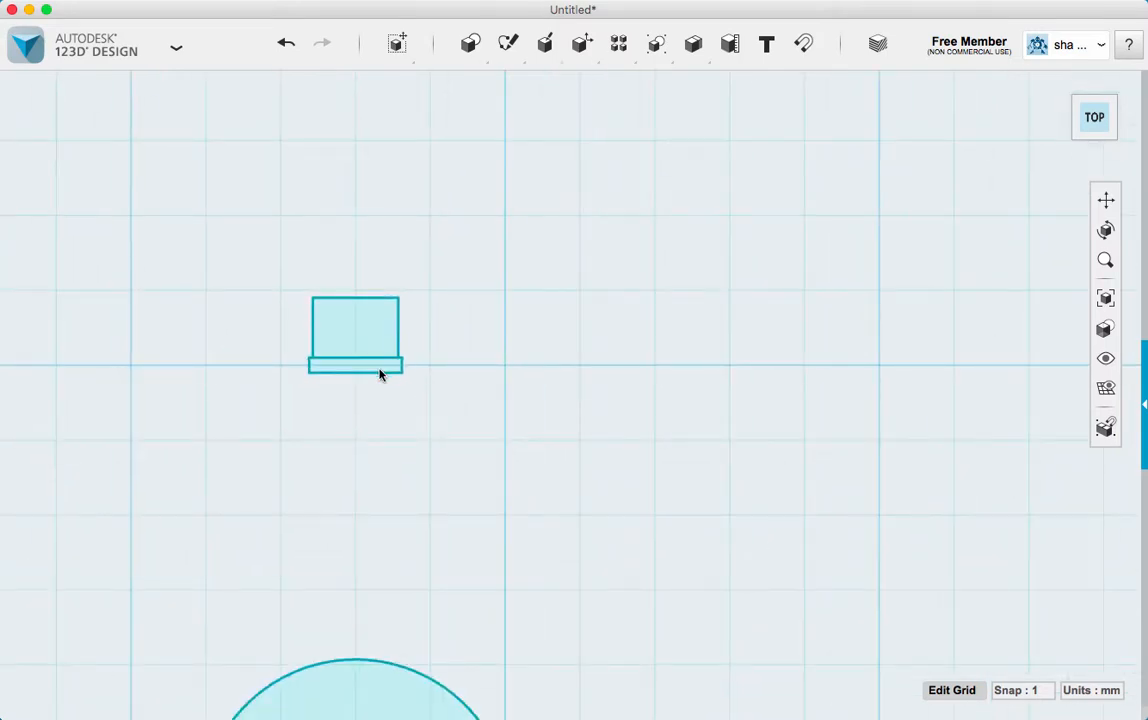
{"action": "scroll", "coordinate": [392, 371], "scroll_direction": "up", "scroll_amount": 1}
{"action": "mouse_move", "coordinate": [474, 40]}
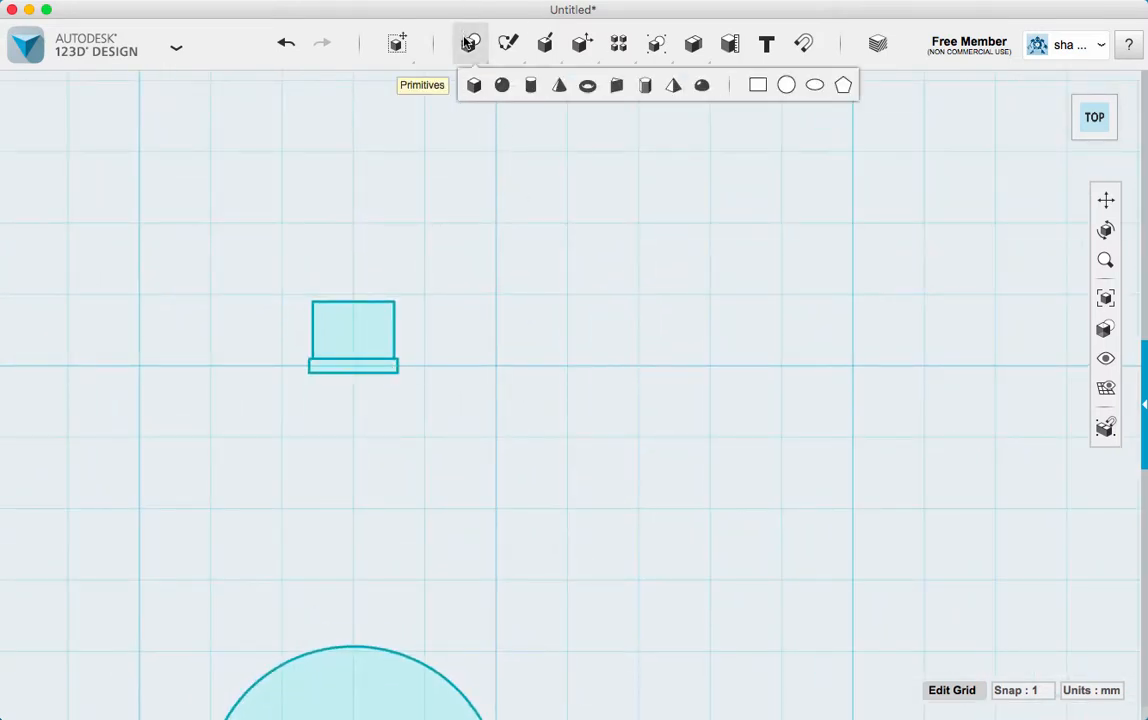
{"action": "left_click", "coordinate": [757, 85]}
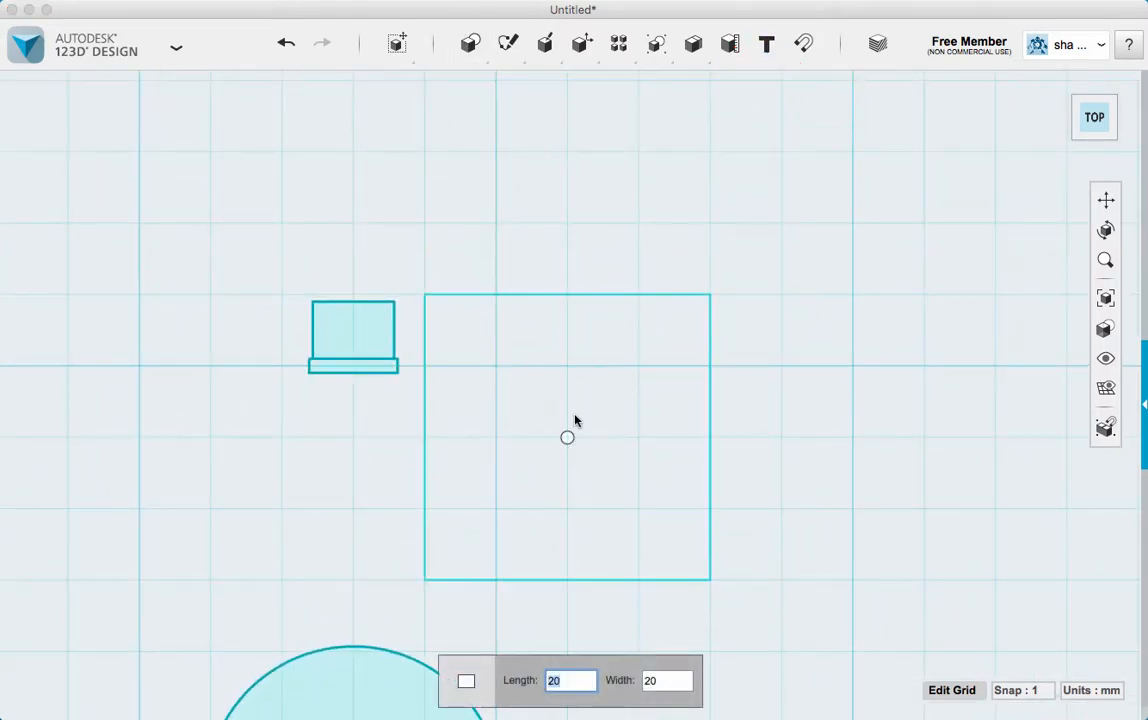
{"action": "type", "text": "25.7"}
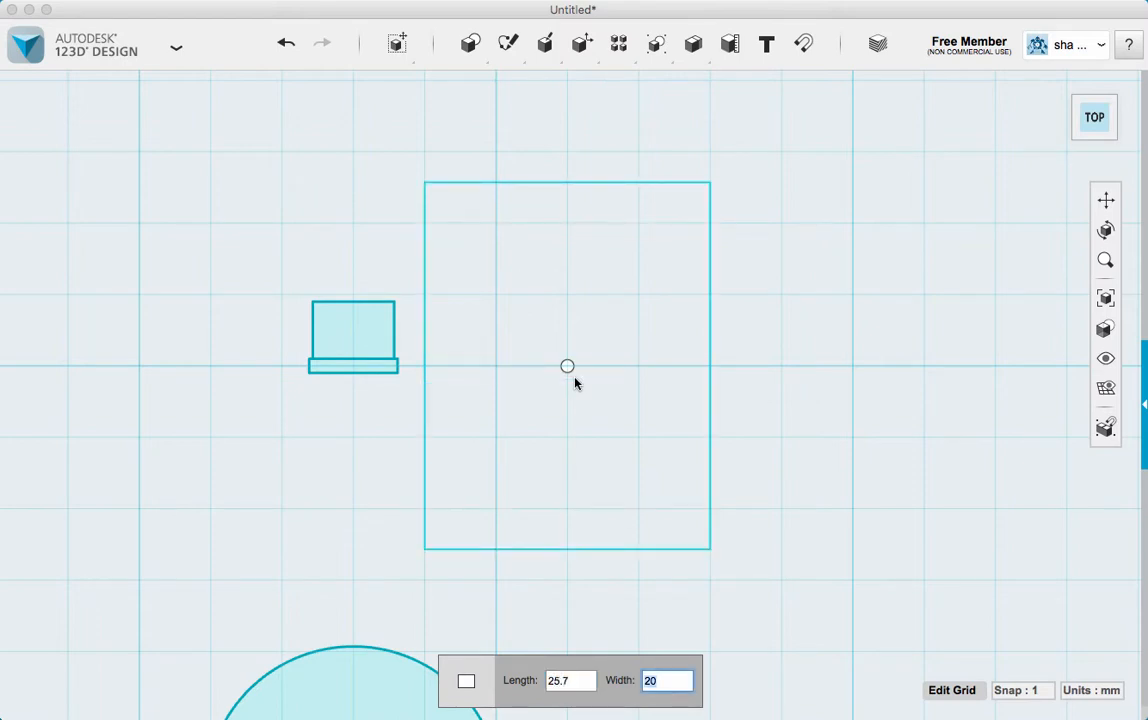
{"action": "type", "text": ".5"}
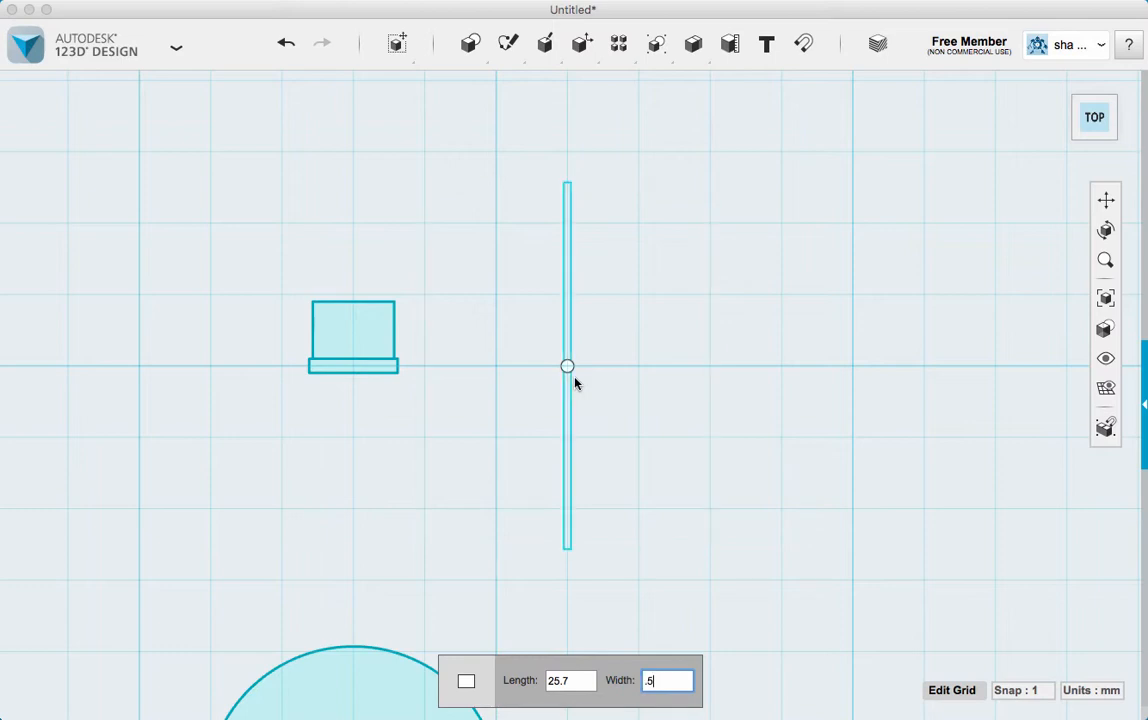
{"action": "key", "text": "BackSpace"}
{"action": "key", "text": "BackSpace"}
{"action": "type", "text": "1.2"}
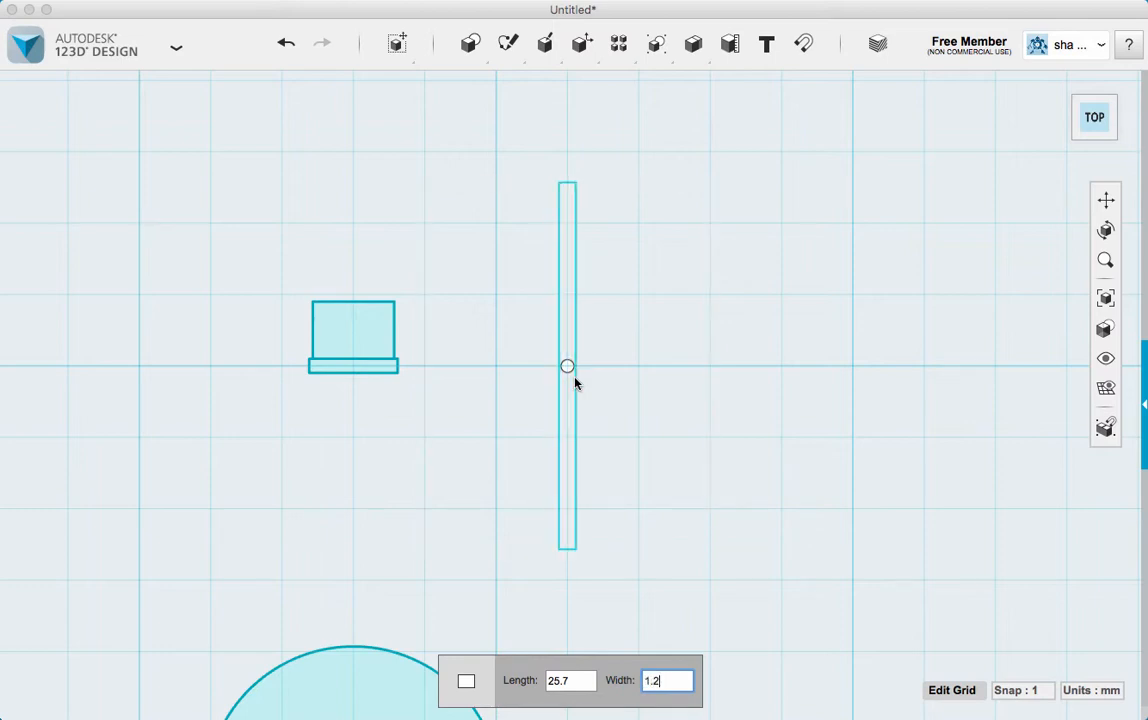
{"action": "key", "text": "Return"}
Move the tall rectangle 15 mm left and 13.5 mm down, centred under the thin rectangle
{"action": "left_click", "coordinate": [569, 361]}
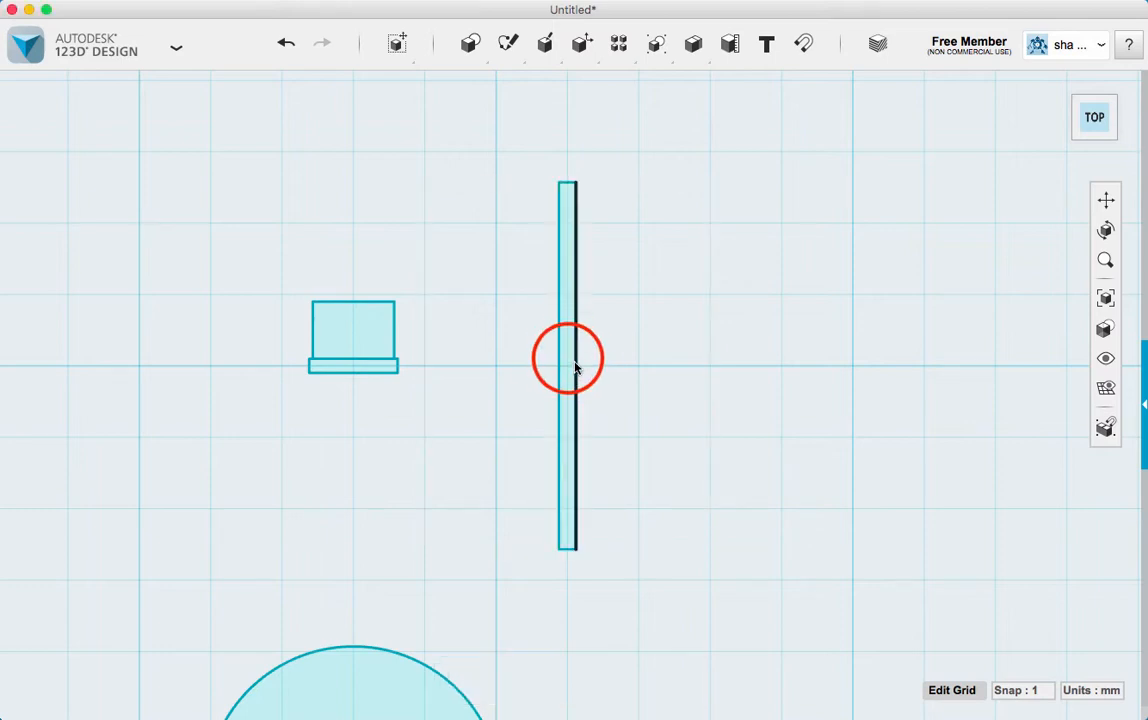
{"action": "left_click", "coordinate": [628, 431]}
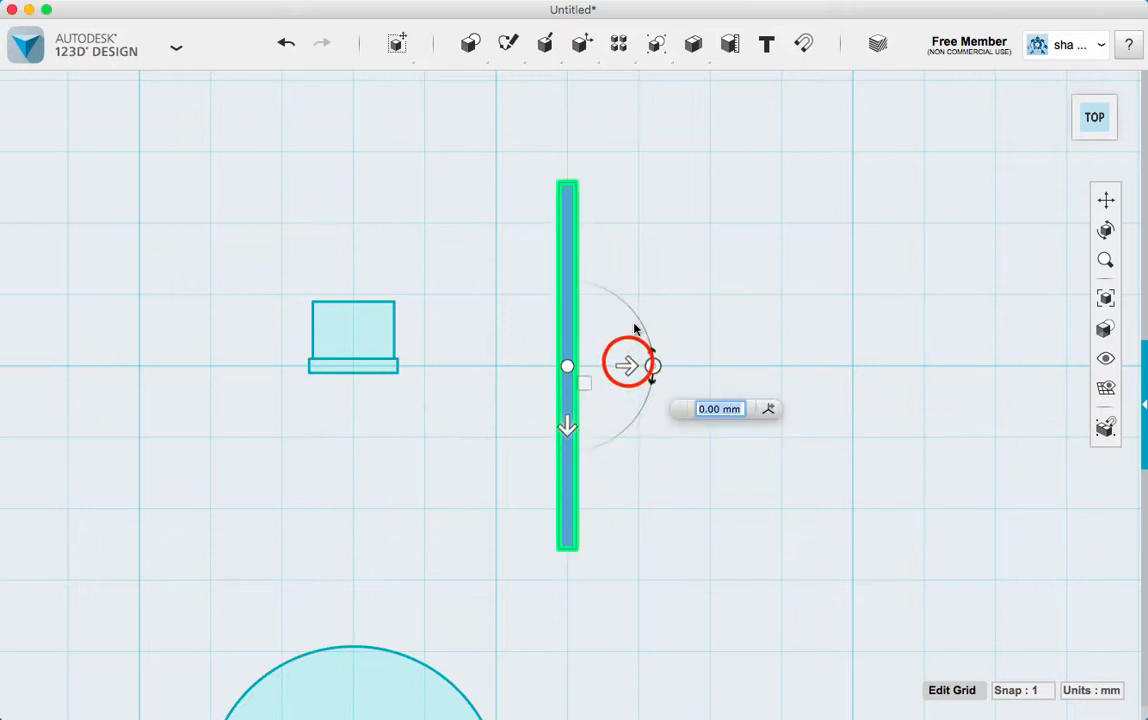
{"action": "left_click_drag", "start_coordinate": [628, 362], "coordinate": [410, 366]}
{"action": "left_click", "coordinate": [352, 428]}
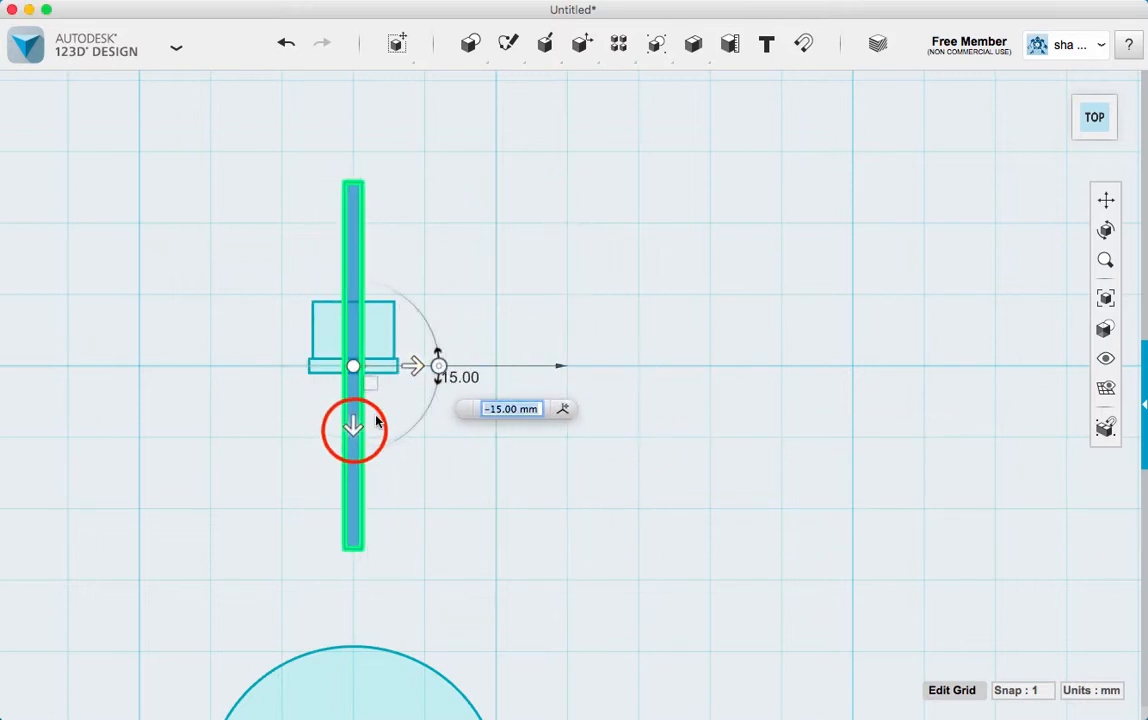
{"action": "left_click_drag", "start_coordinate": [352, 428], "coordinate": [353, 622]}
{"action": "left_click", "coordinate": [426, 530]}
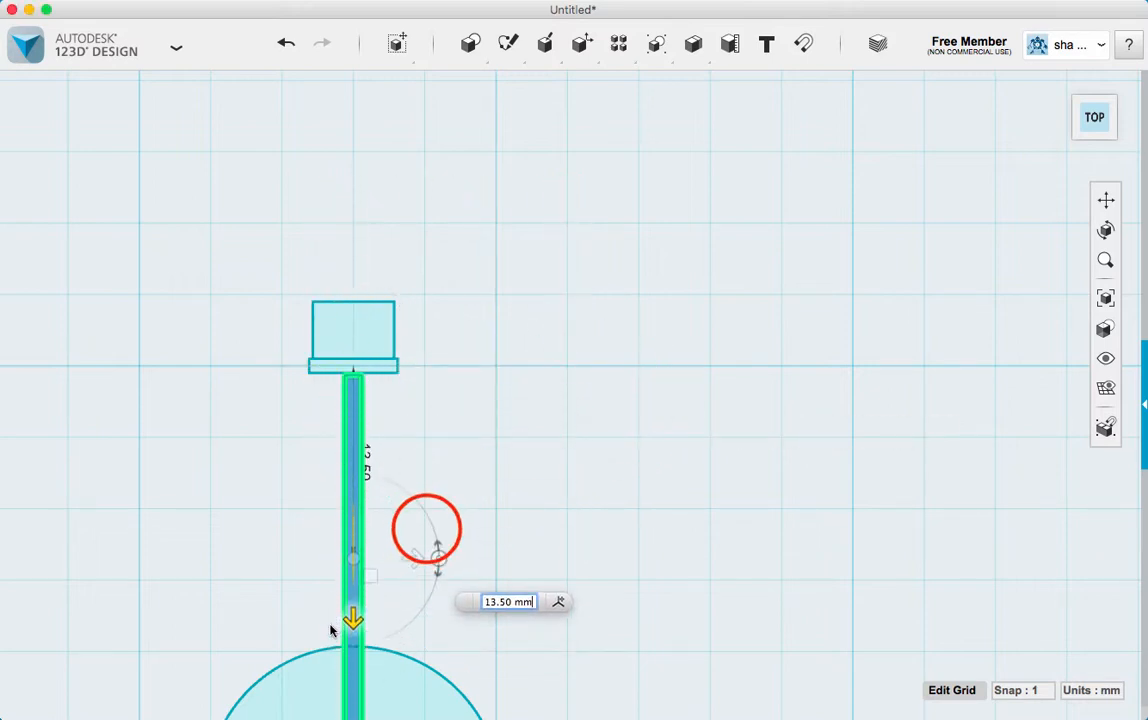
{"action": "left_click", "coordinate": [434, 394]}
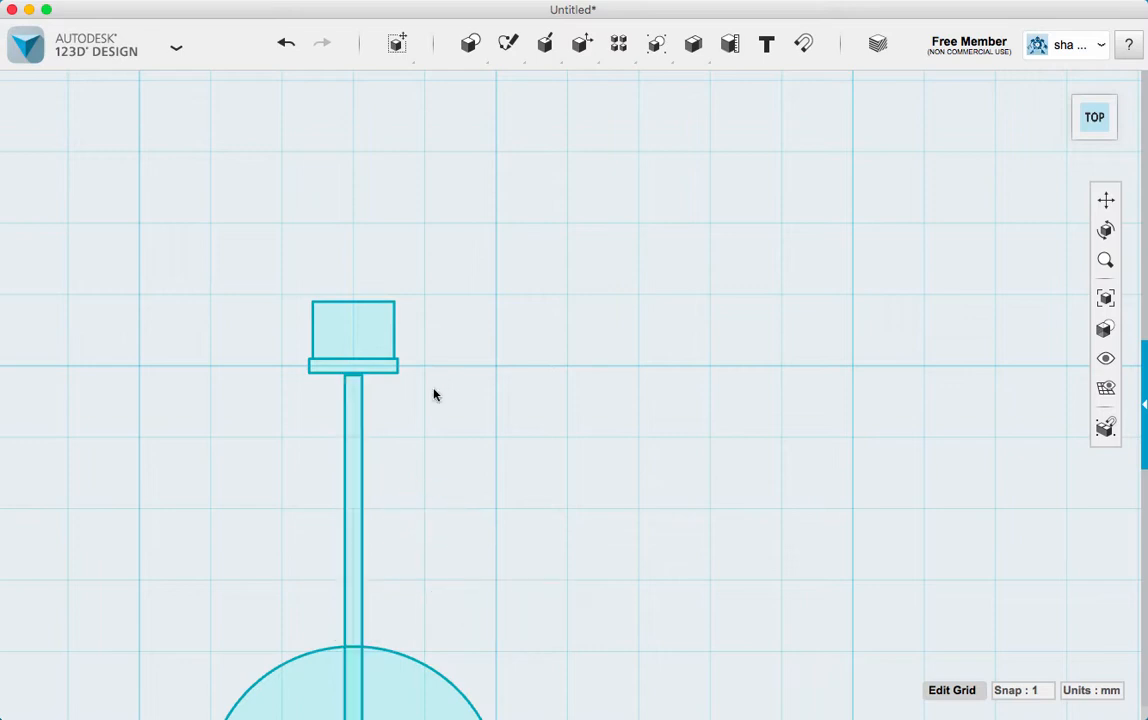
Move the tall rectangle 0.2 mm up so its top end meets the thin rectangle
{"action": "left_click", "coordinate": [354, 430]}
{"action": "left_click", "coordinate": [388, 500]}
{"action": "left_click", "coordinate": [415, 500]}
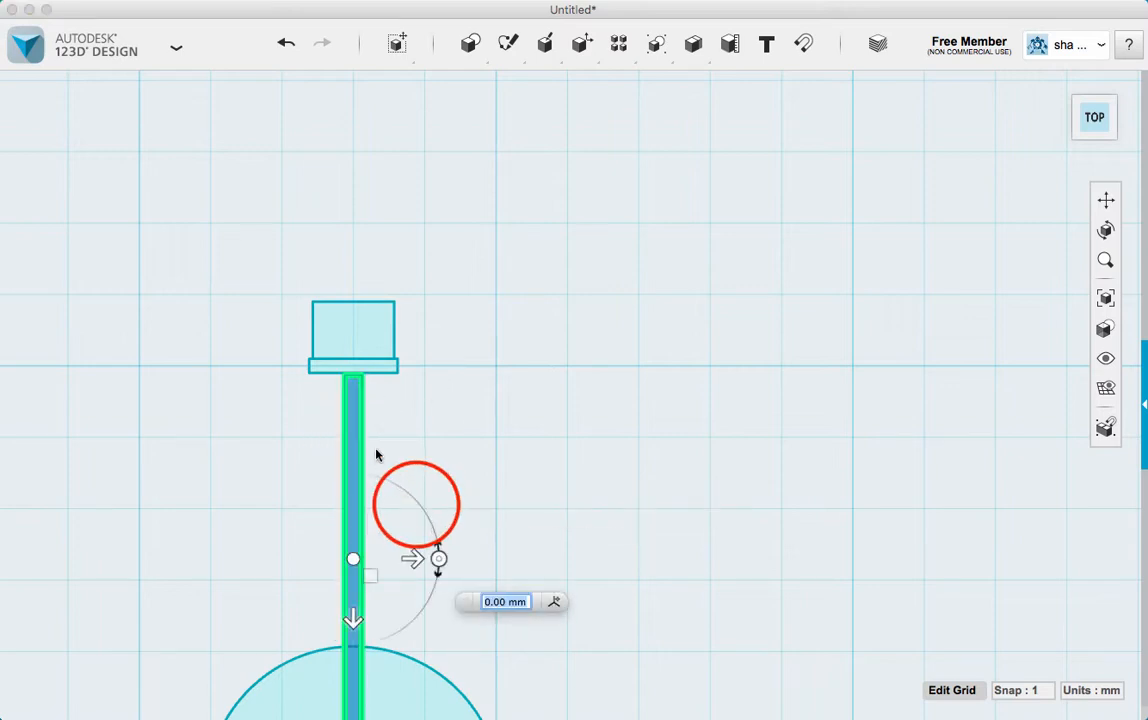
{"action": "scroll", "coordinate": [372, 455], "scroll_direction": "up", "scroll_amount": 5}
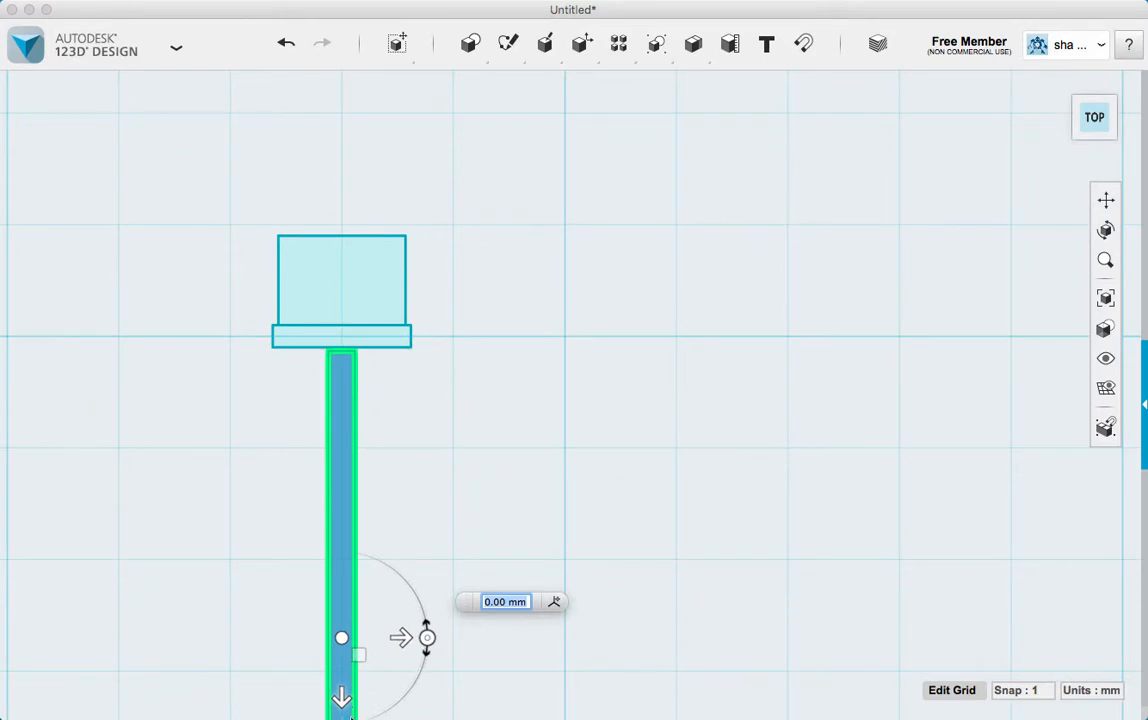
{"action": "left_click_drag", "start_coordinate": [346, 684], "coordinate": [352, 692]}
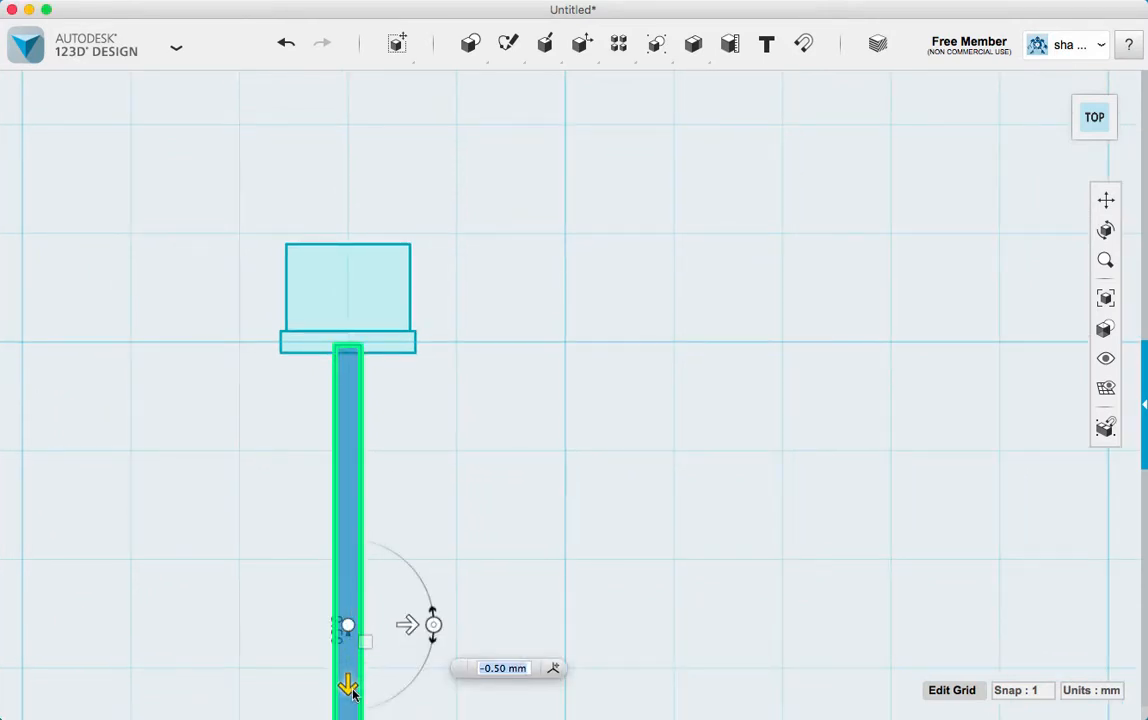
{"action": "left_click", "coordinate": [497, 669]}
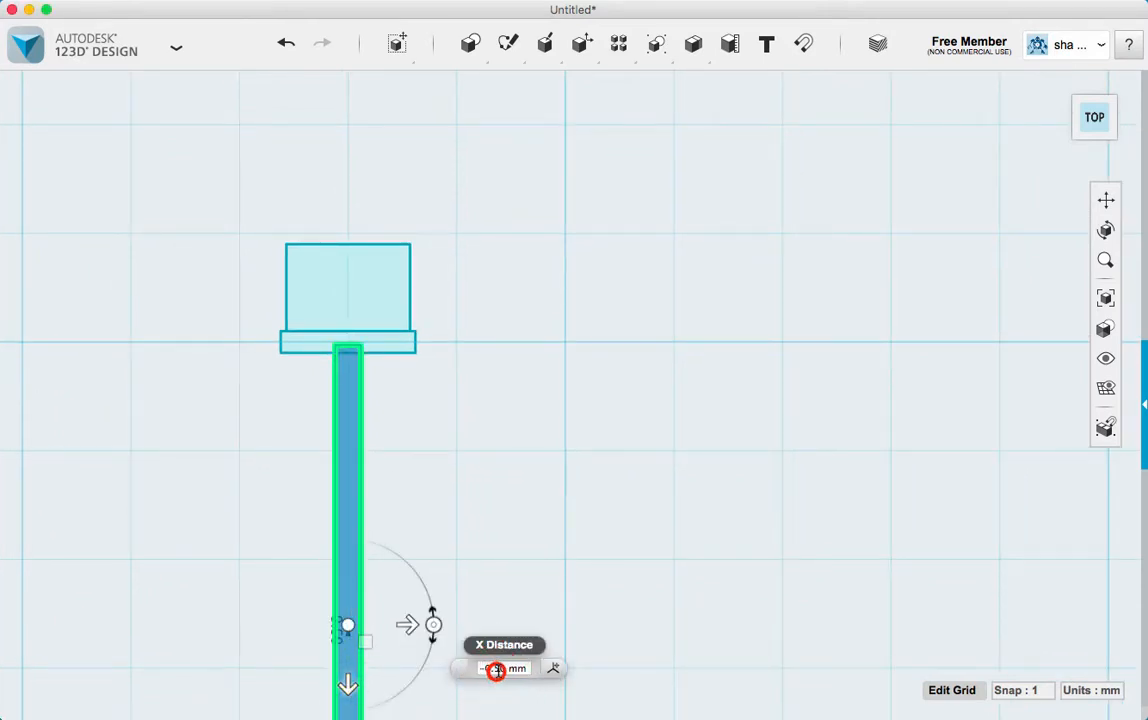
{"action": "type", "text": "5"}
{"action": "key", "text": "BackSpace"}
{"action": "type", "text": "4"}
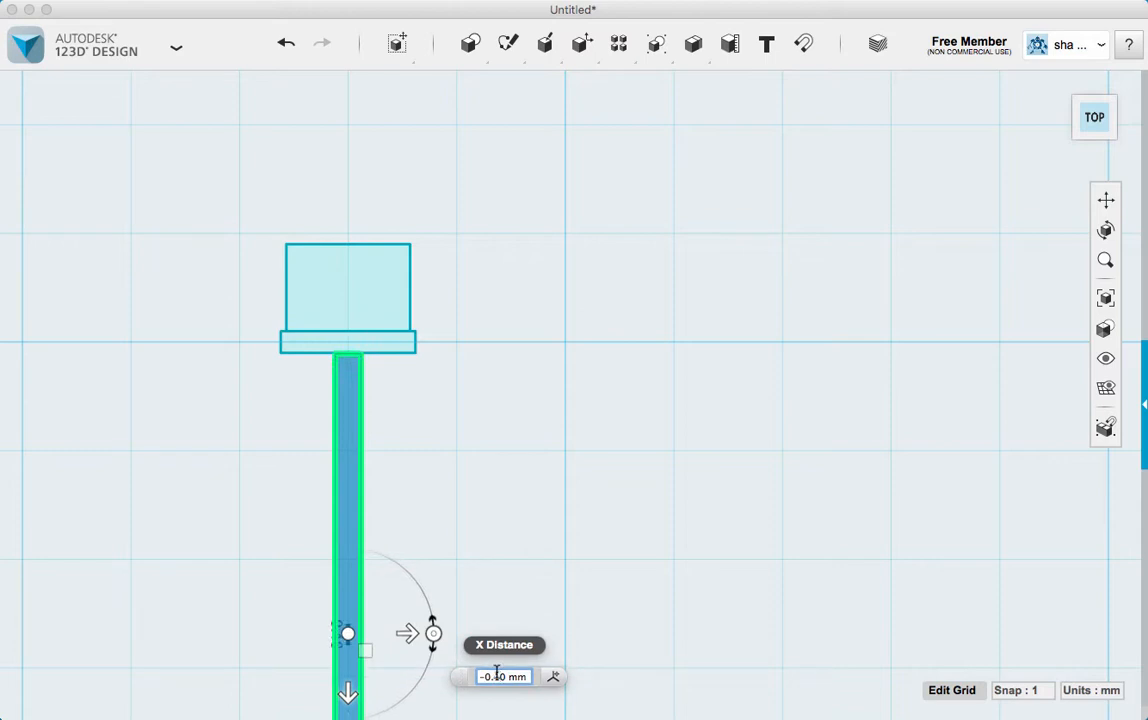
{"action": "type", "text": "2"}
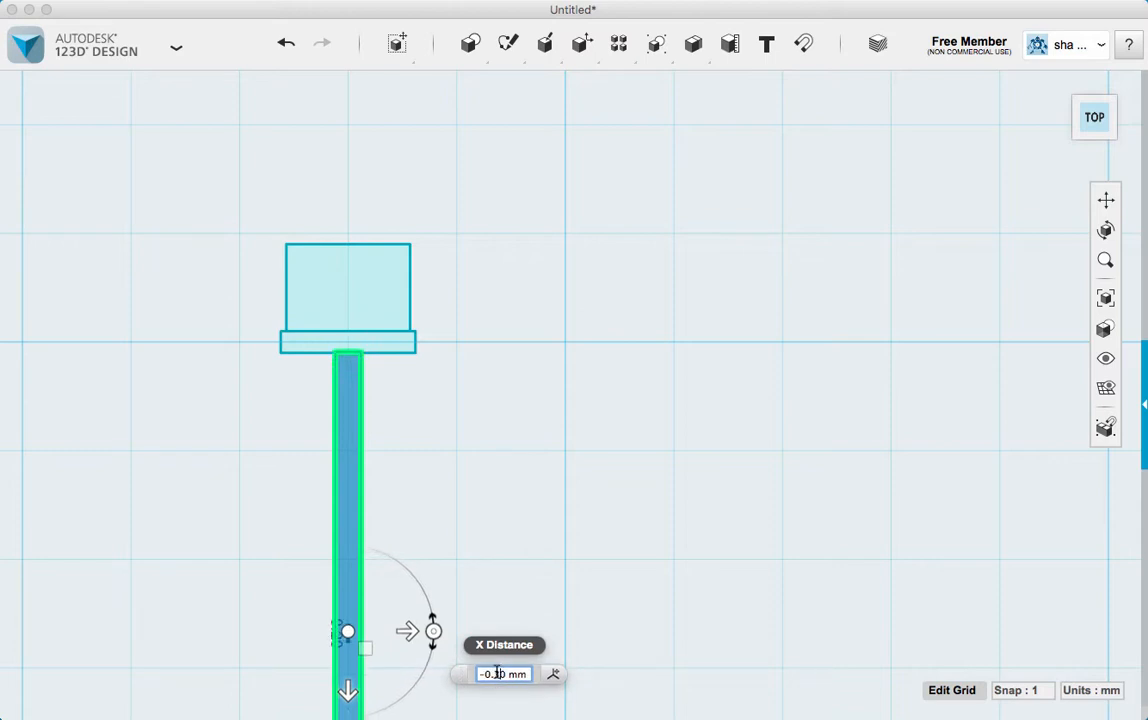
{"action": "key", "text": "BackSpace"}
{"action": "type", "text": "3"}
{"action": "key", "text": "BackSpace"}
{"action": "type", "text": "2"}
{"action": "key", "text": "Return"}
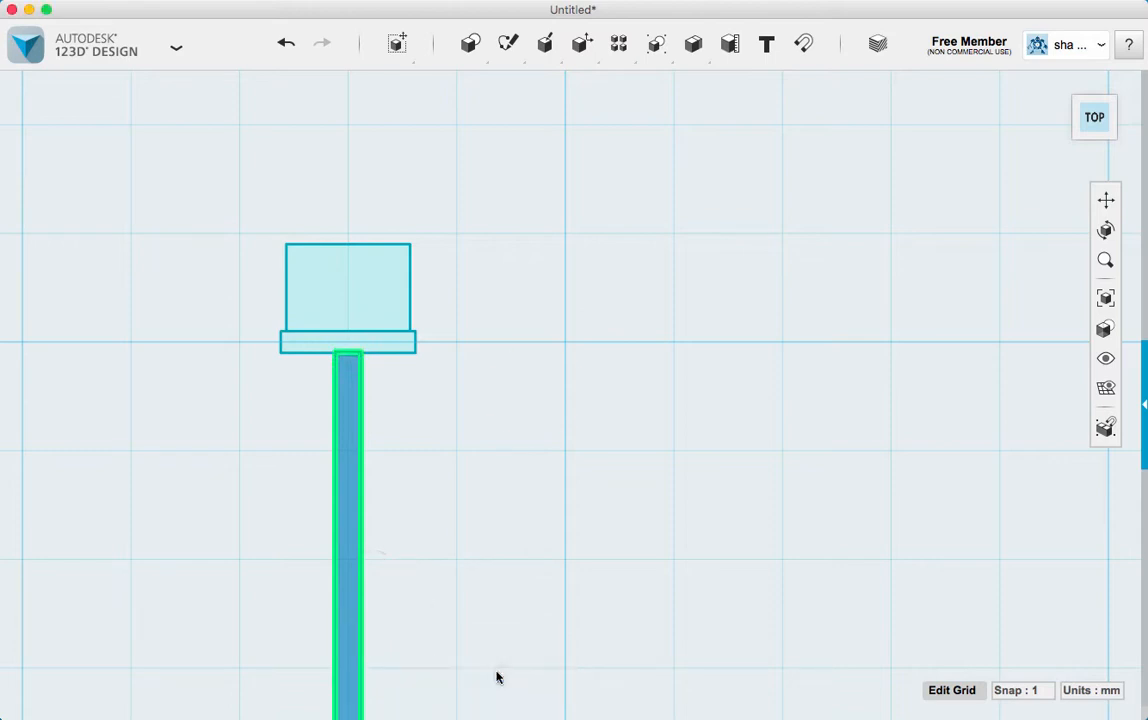
{"action": "left_click", "coordinate": [535, 389]}
Move the circle 13 mm up over the lower part of the tall rectangle
{"action": "scroll", "coordinate": [450, 405], "scroll_direction": "down", "scroll_amount": 5}
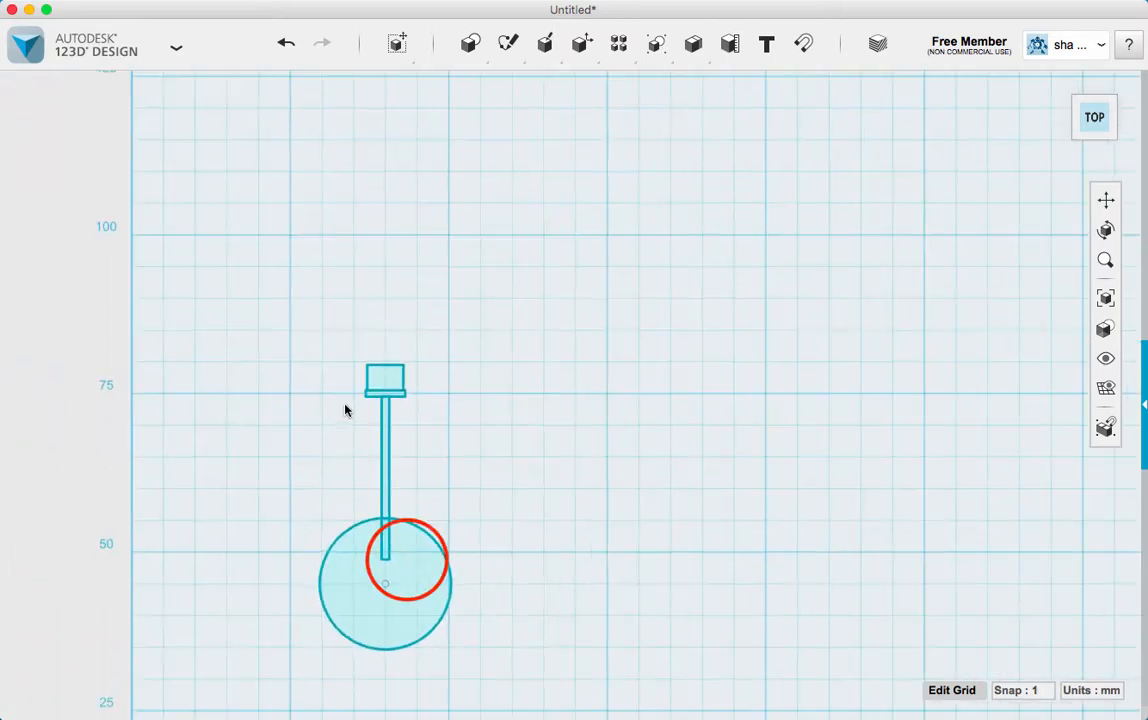
{"action": "left_click", "coordinate": [407, 559]}
{"action": "left_click", "coordinate": [439, 635]}
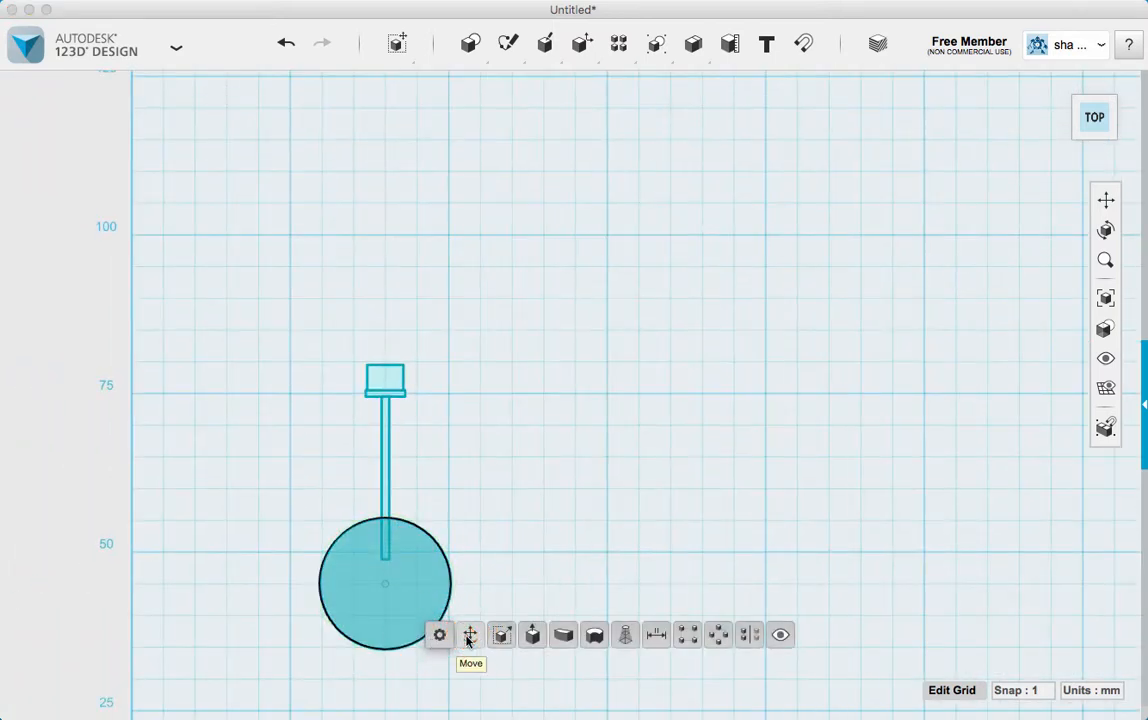
{"action": "left_click", "coordinate": [469, 630]}
{"action": "mouse_move", "coordinate": [383, 652]}
{"action": "left_mouse_down"}
{"action": "mouse_move", "coordinate": [384, 543]}
{"action": "mouse_move", "coordinate": [383, 573]}
{"action": "left_mouse_up"}
{"action": "left_click", "coordinate": [533, 460]}
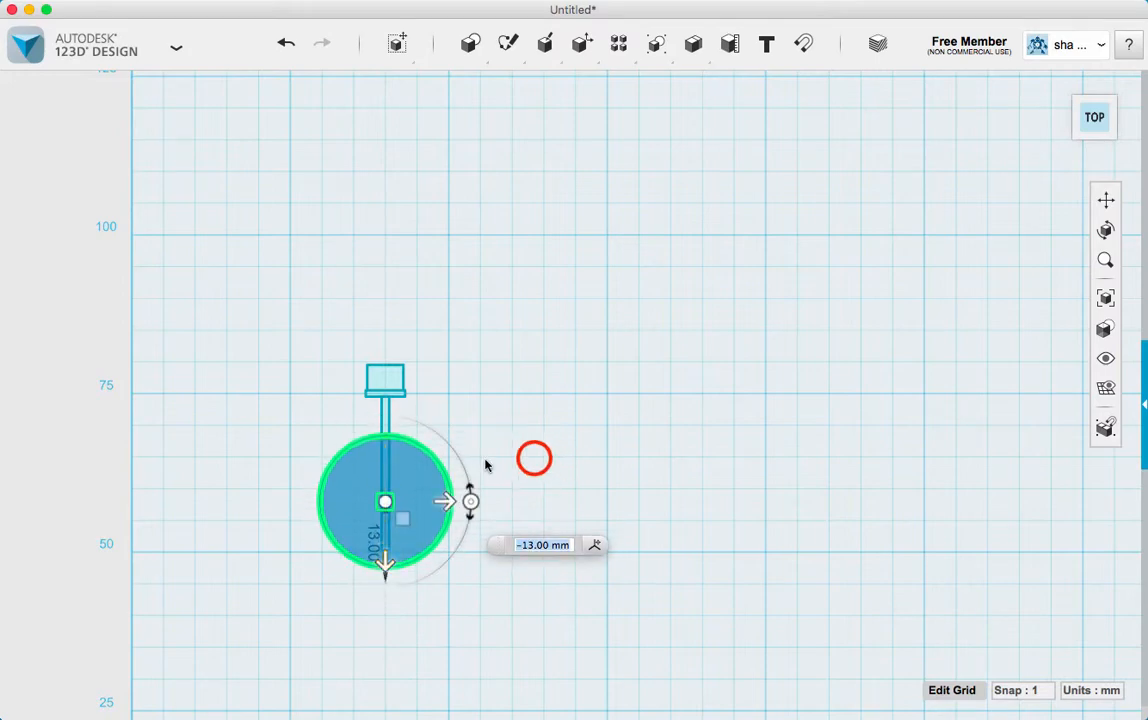
{"action": "scroll", "coordinate": [384, 483], "scroll_direction": "up", "scroll_amount": 5}
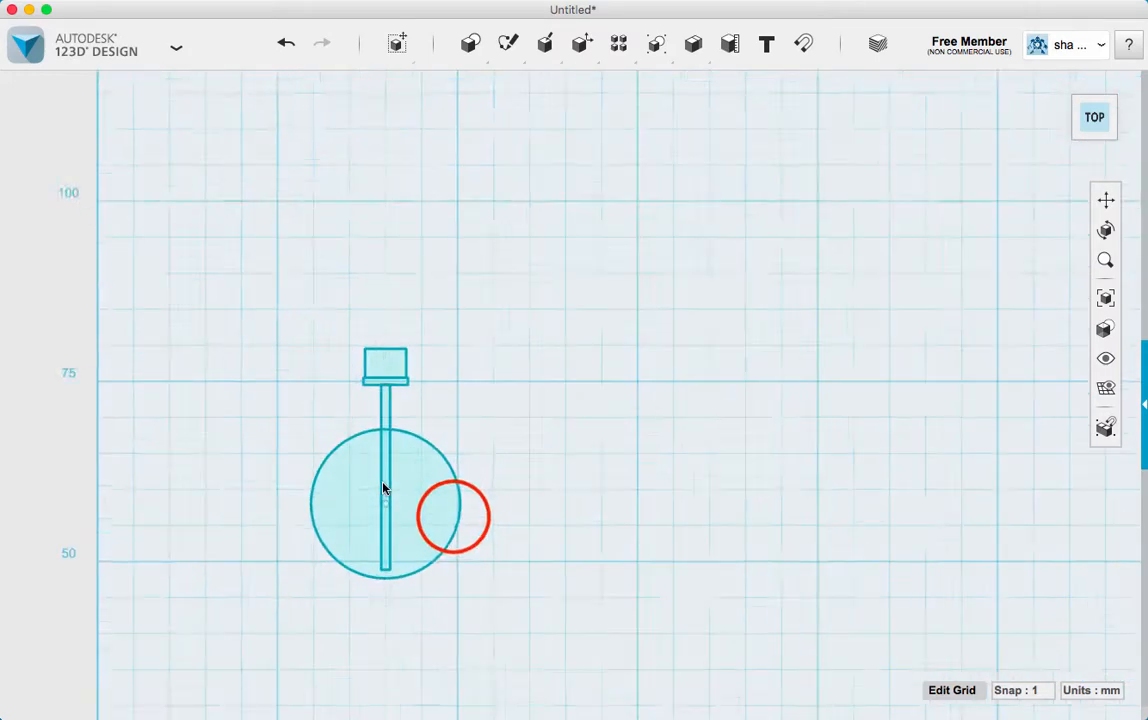
{"action": "left_click", "coordinate": [454, 518]}
{"action": "left_click", "coordinate": [515, 590]}
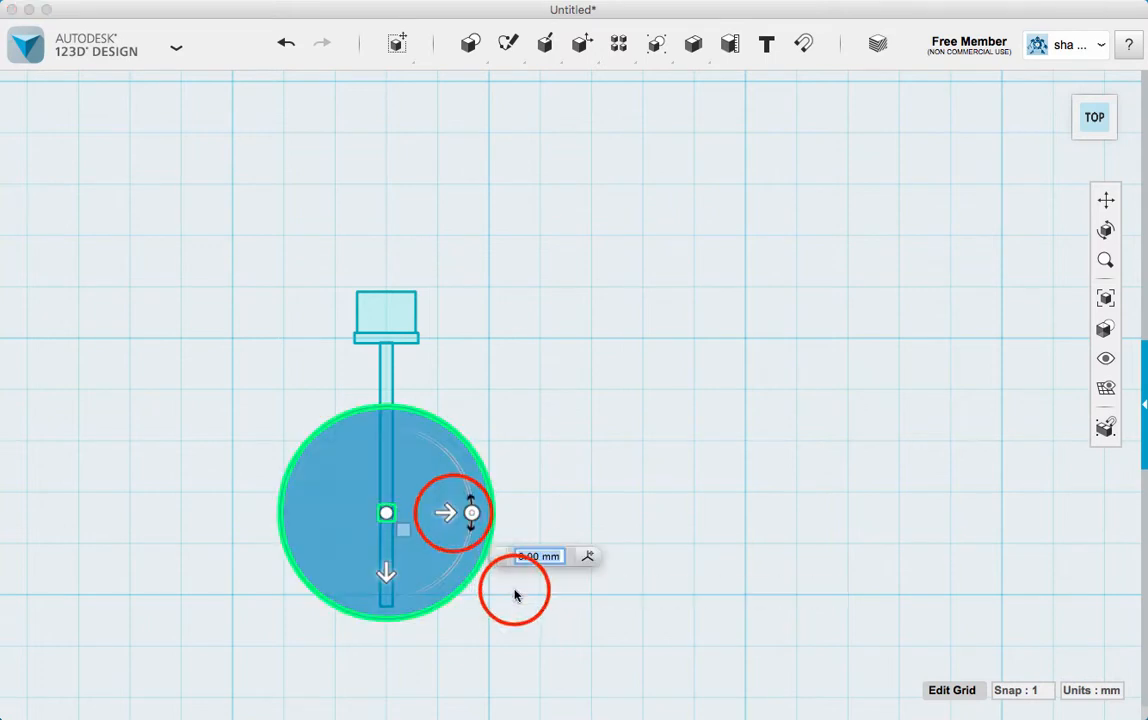
{"action": "left_click_drag", "start_coordinate": [452, 518], "coordinate": [450, 517]}
{"action": "key", "text": "Return"}
{"action": "left_click", "coordinate": [569, 450]}
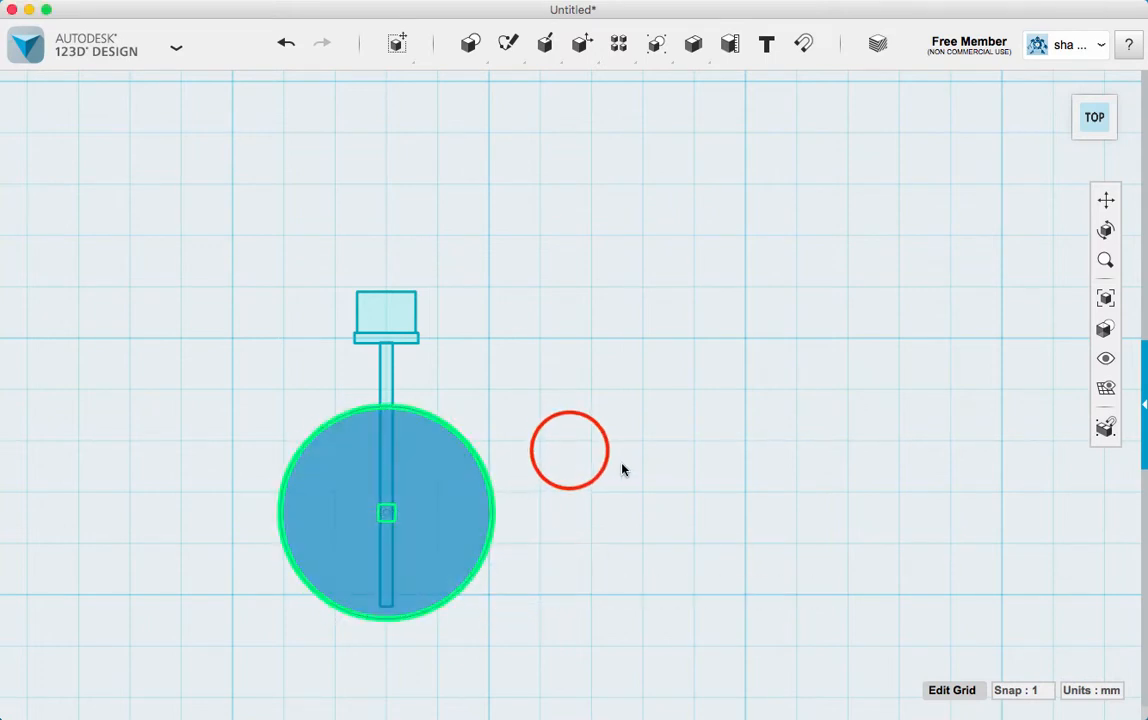
Select the circle and all three rectangles and move them together 2.5 mm left
{"action": "scroll", "coordinate": [524, 463], "scroll_direction": "down", "scroll_amount": 4}
{"action": "scroll", "coordinate": [524, 463], "scroll_direction": "up", "scroll_amount": 2}
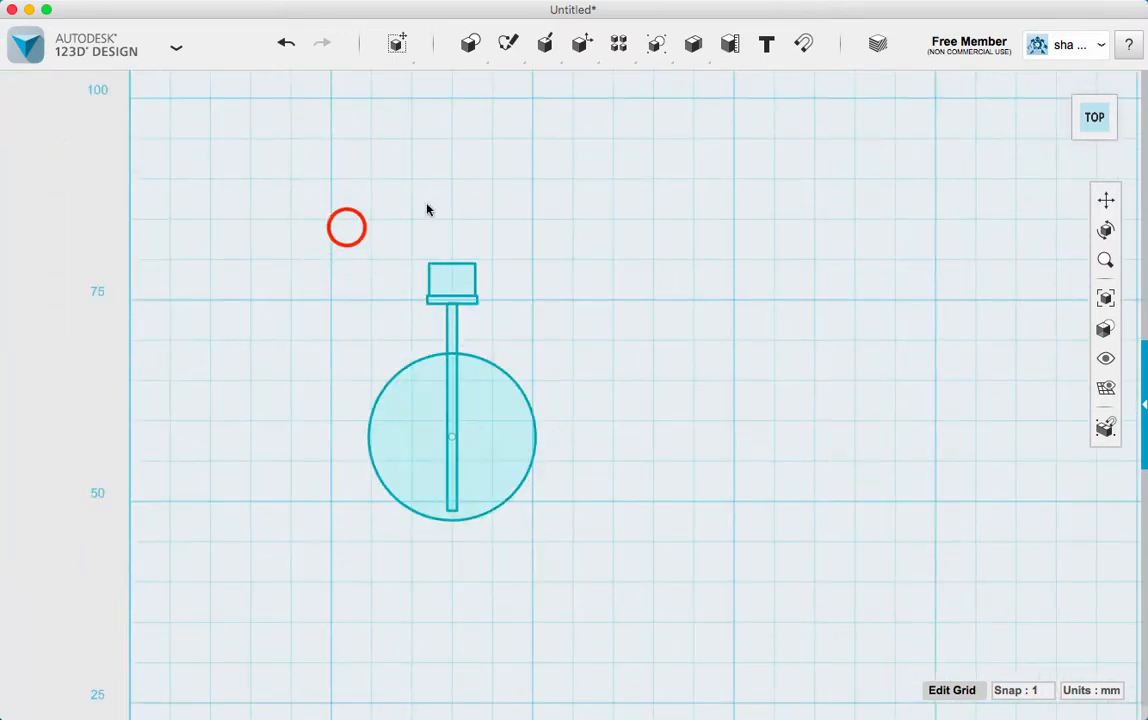
{"action": "mouse_move", "coordinate": [346, 226]}
{"action": "left_mouse_down"}
{"action": "mouse_move", "coordinate": [516, 607]}
{"action": "mouse_move", "coordinate": [548, 606]}
{"action": "left_mouse_up"}
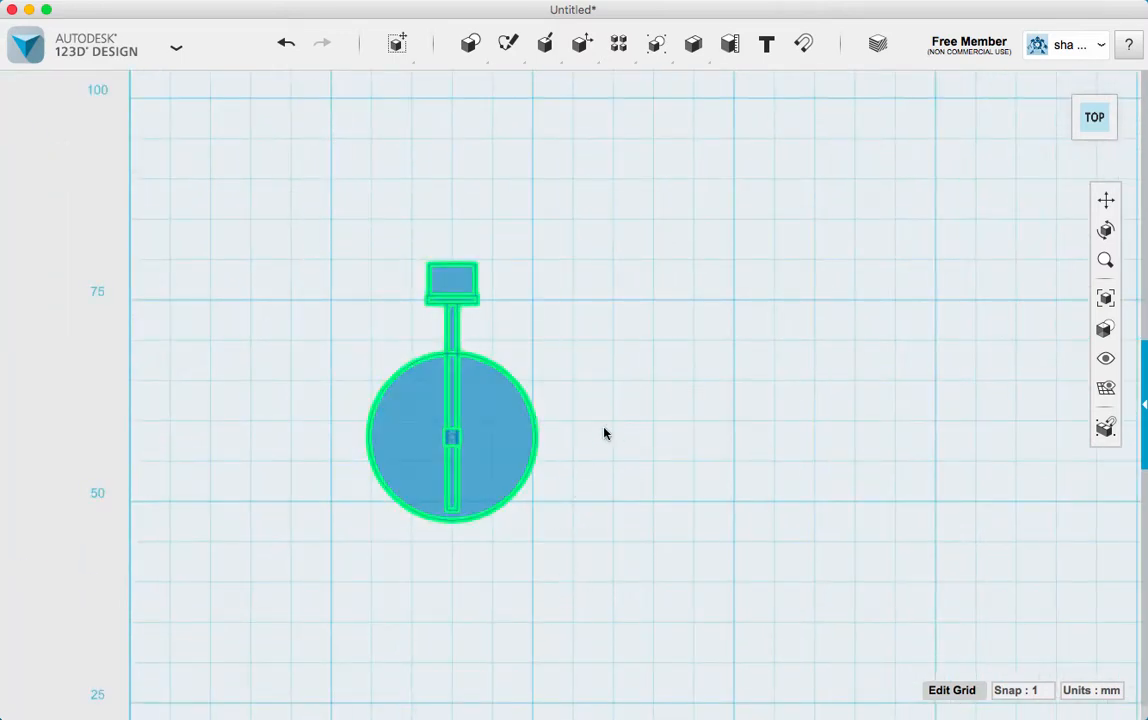
{"action": "mouse_move", "coordinate": [402, 61]}
{"action": "left_click", "coordinate": [399, 84]}
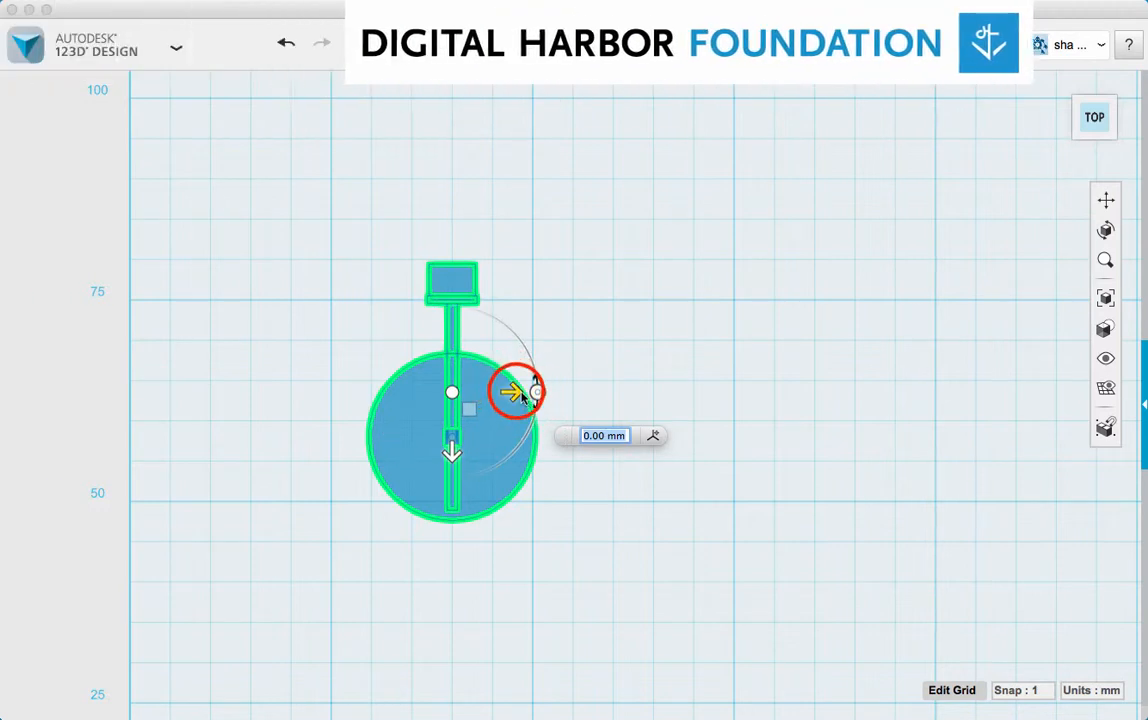
{"action": "left_click_drag", "start_coordinate": [513, 388], "coordinate": [498, 394]}
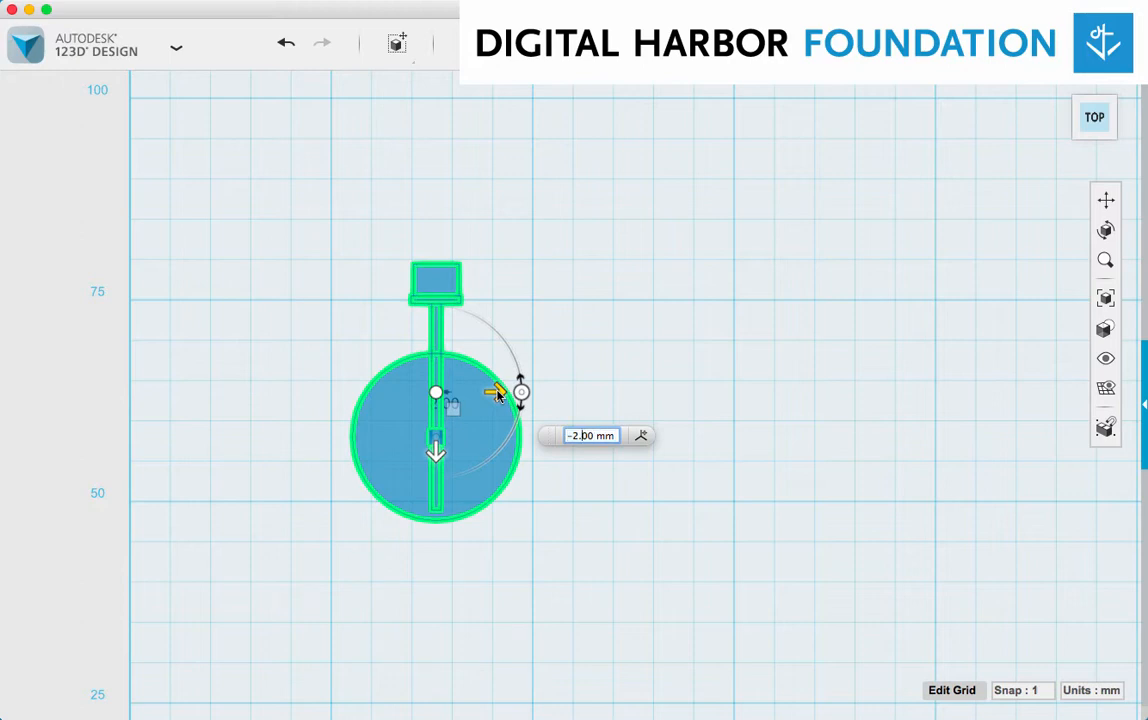
{"action": "type", "text": "5"}
{"action": "key", "text": "Return"}
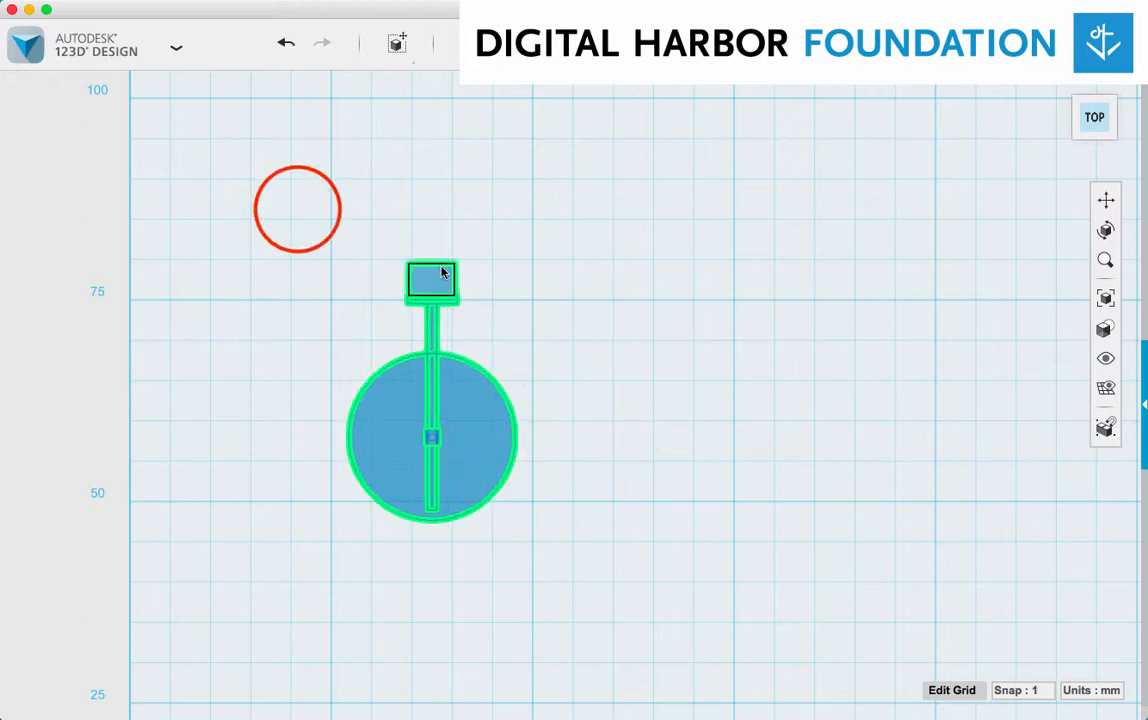
Move the circle and all three rectangles together 5 mm up, then clear the selection
{"action": "left_click_drag", "start_coordinate": [297, 210], "coordinate": [561, 569]}
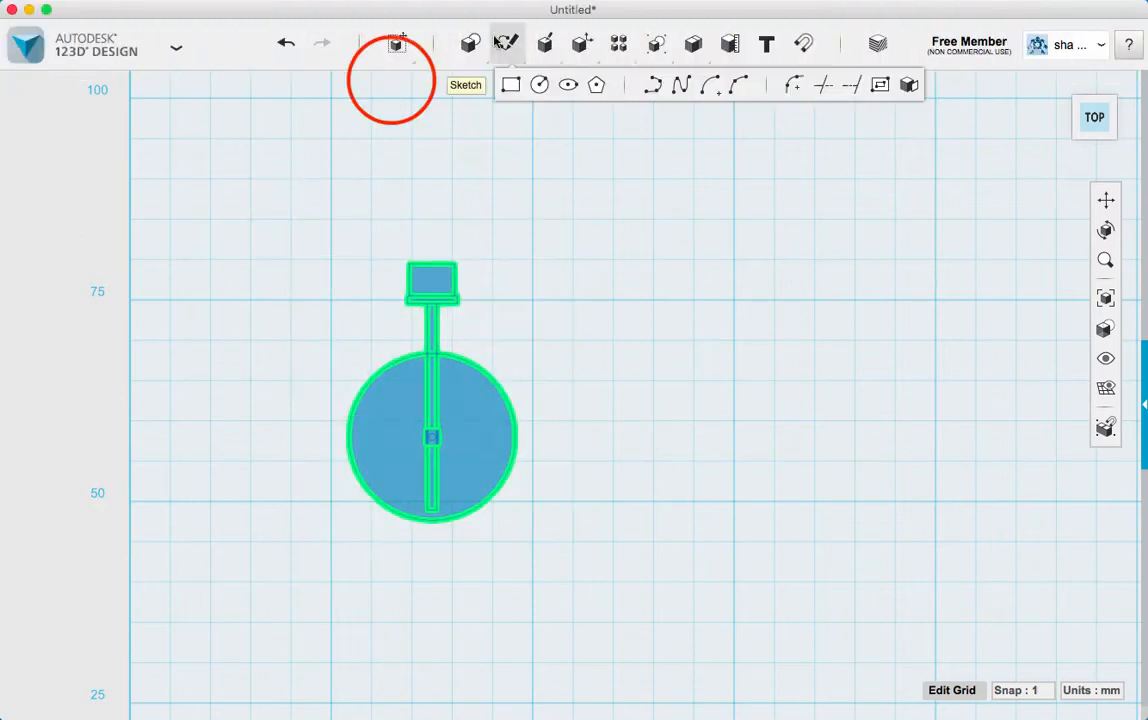
{"action": "mouse_move", "coordinate": [397, 44]}
{"action": "left_click", "coordinate": [399, 85]}
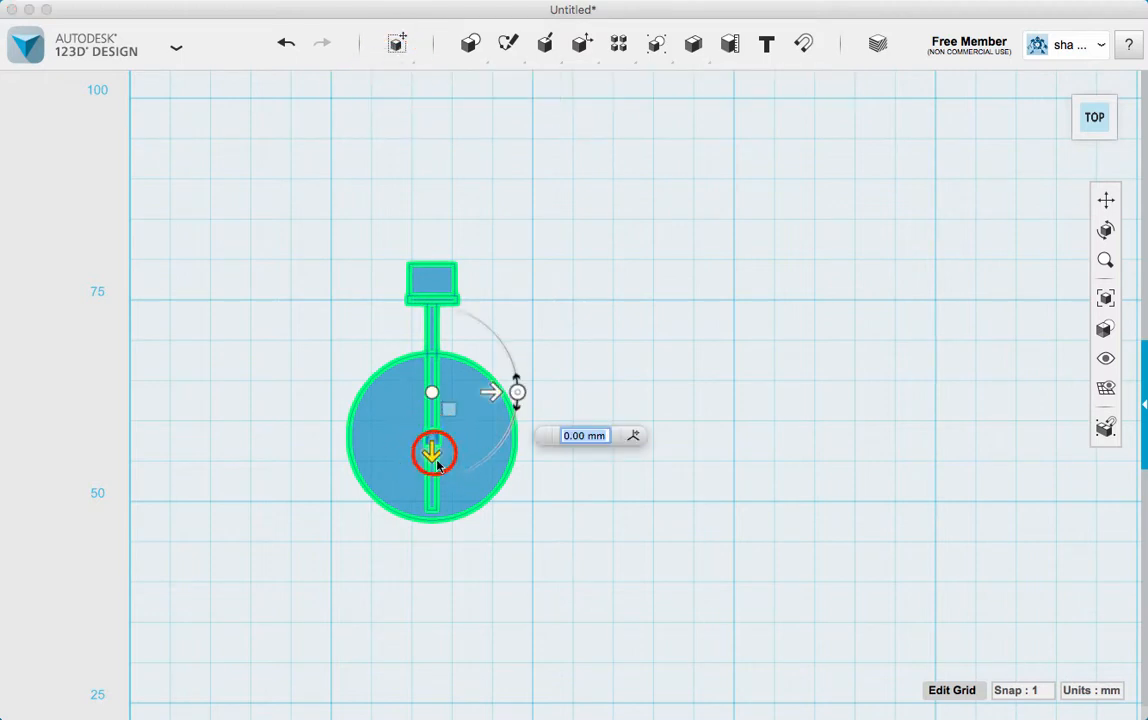
{"action": "left_click_drag", "start_coordinate": [432, 452], "coordinate": [437, 415]}
{"action": "key", "text": "Return"}
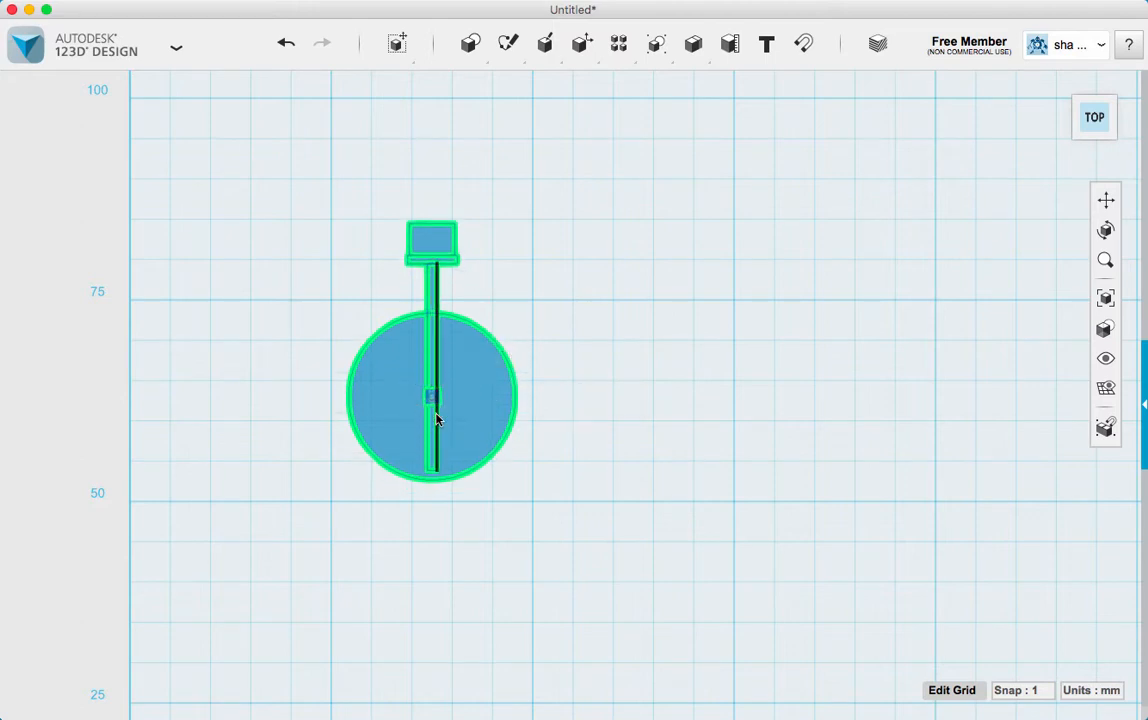
{"action": "left_click", "coordinate": [338, 142]}
Start a polyline with a 25 mm horizontal base below the circle at the 50 mm grid line and a 25 mm vertical right side
{"action": "mouse_move", "coordinate": [507, 45]}
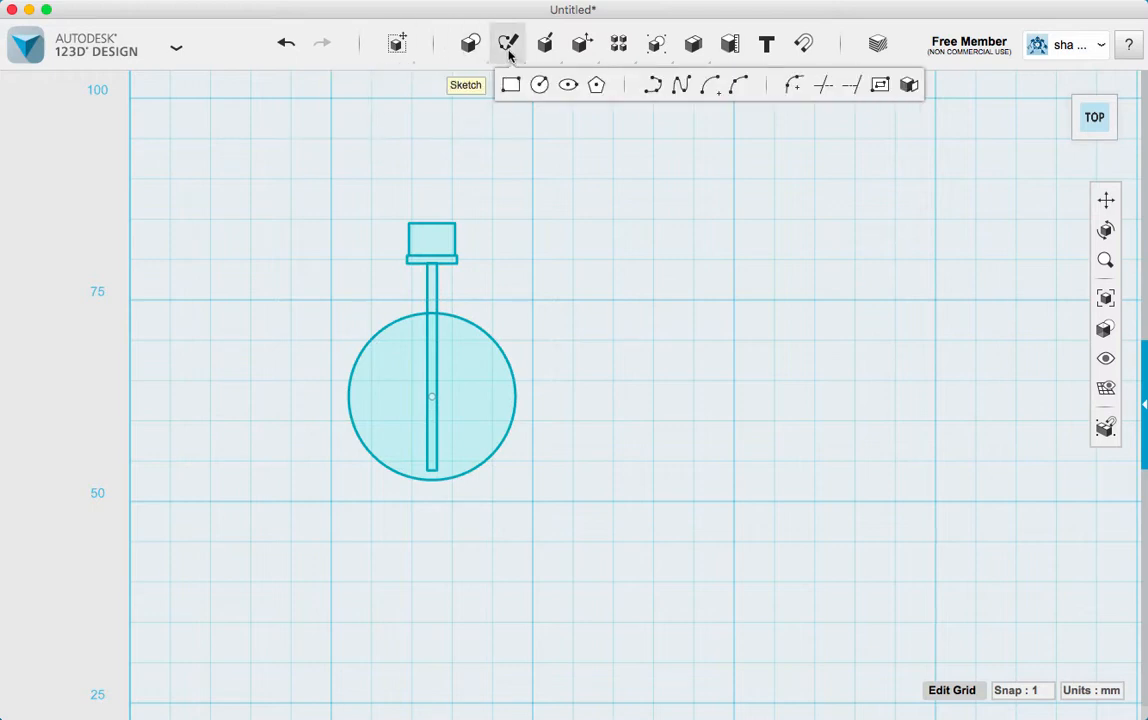
{"action": "left_click", "coordinate": [647, 90]}
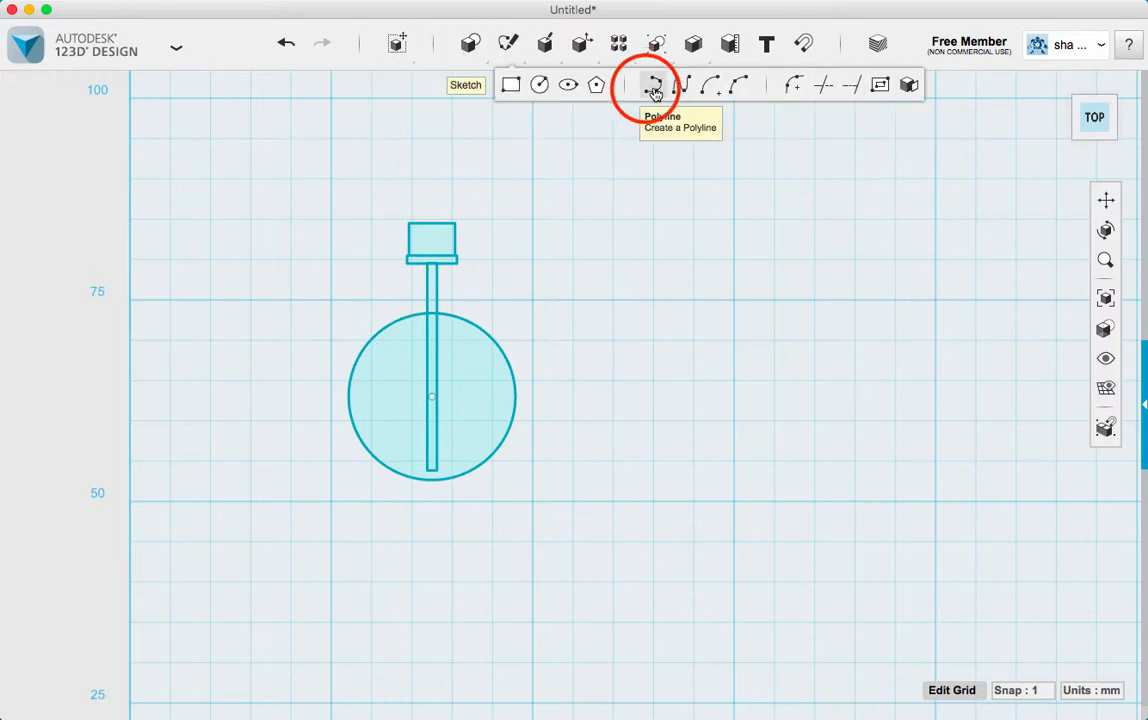
{"action": "left_click", "coordinate": [313, 478]}
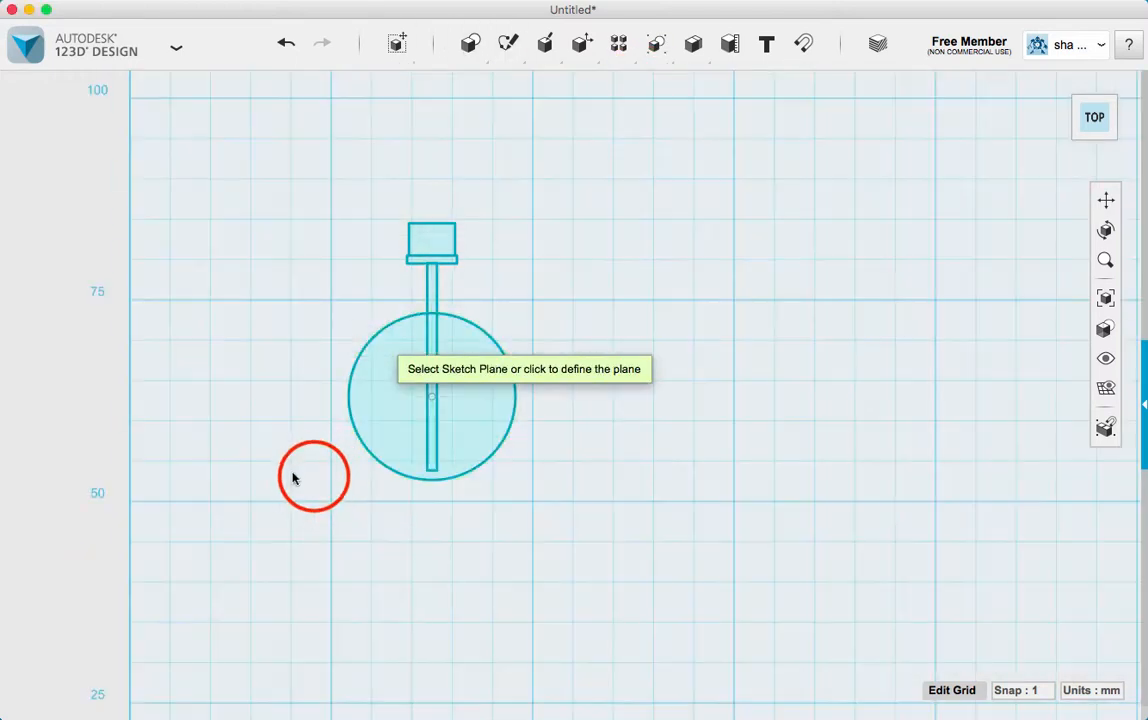
{"action": "left_click", "coordinate": [332, 502]}
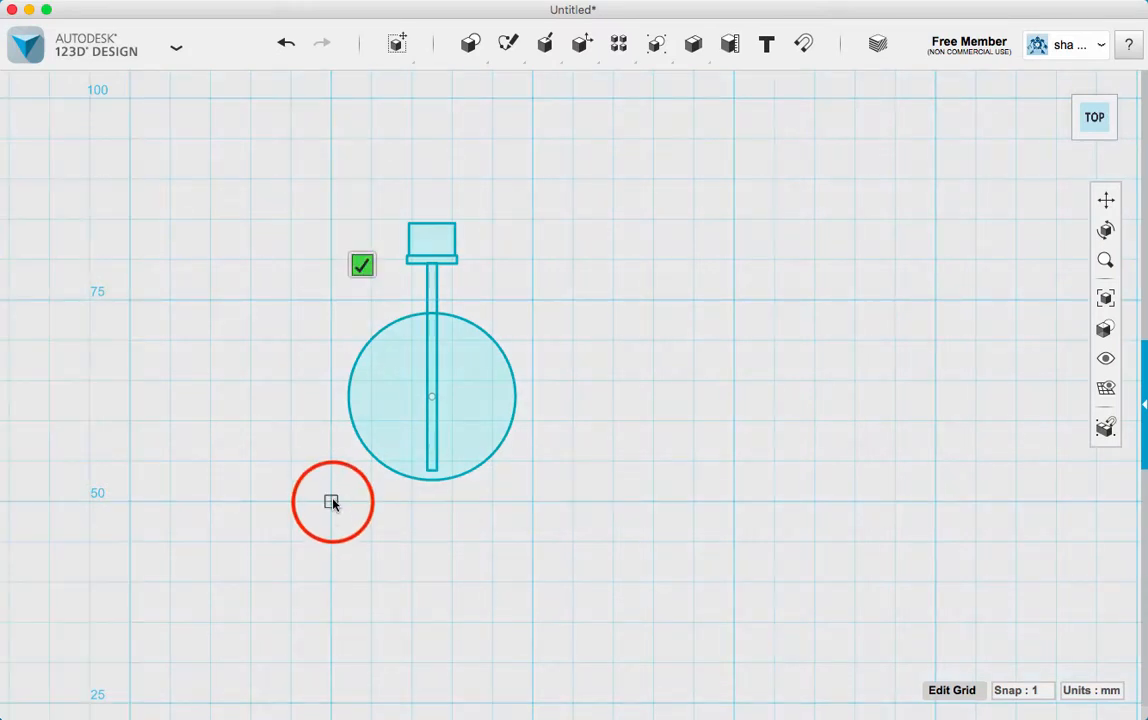
{"action": "left_click", "coordinate": [531, 501]}
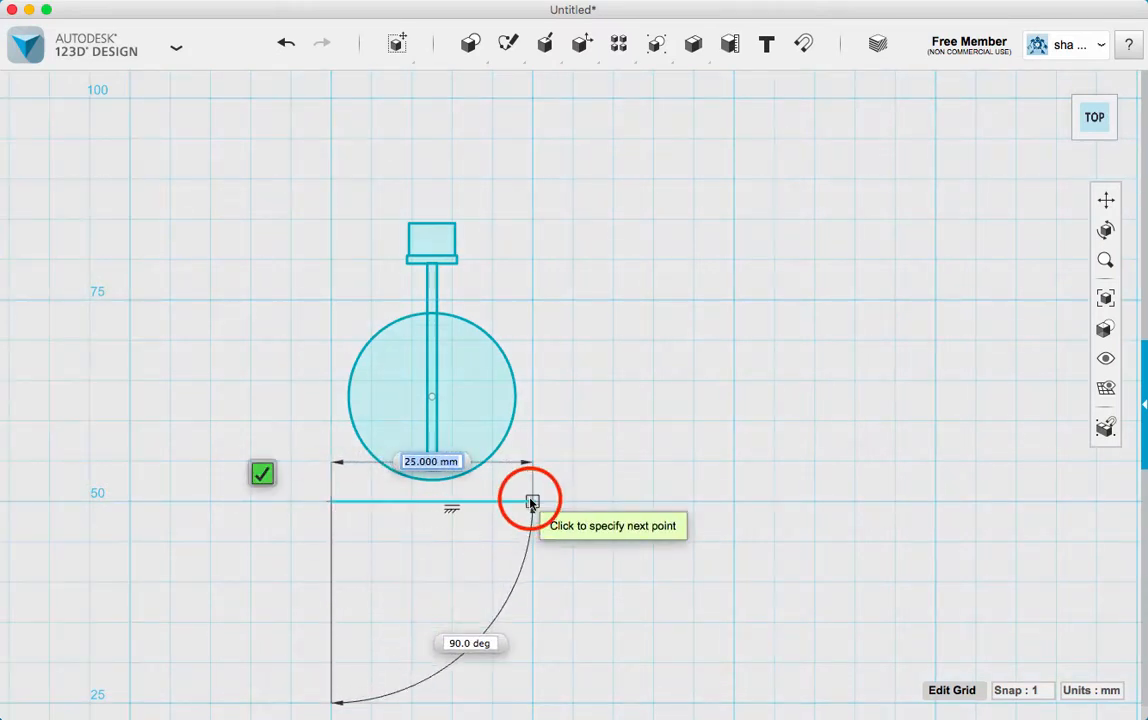
{"action": "left_click", "coordinate": [533, 300]}
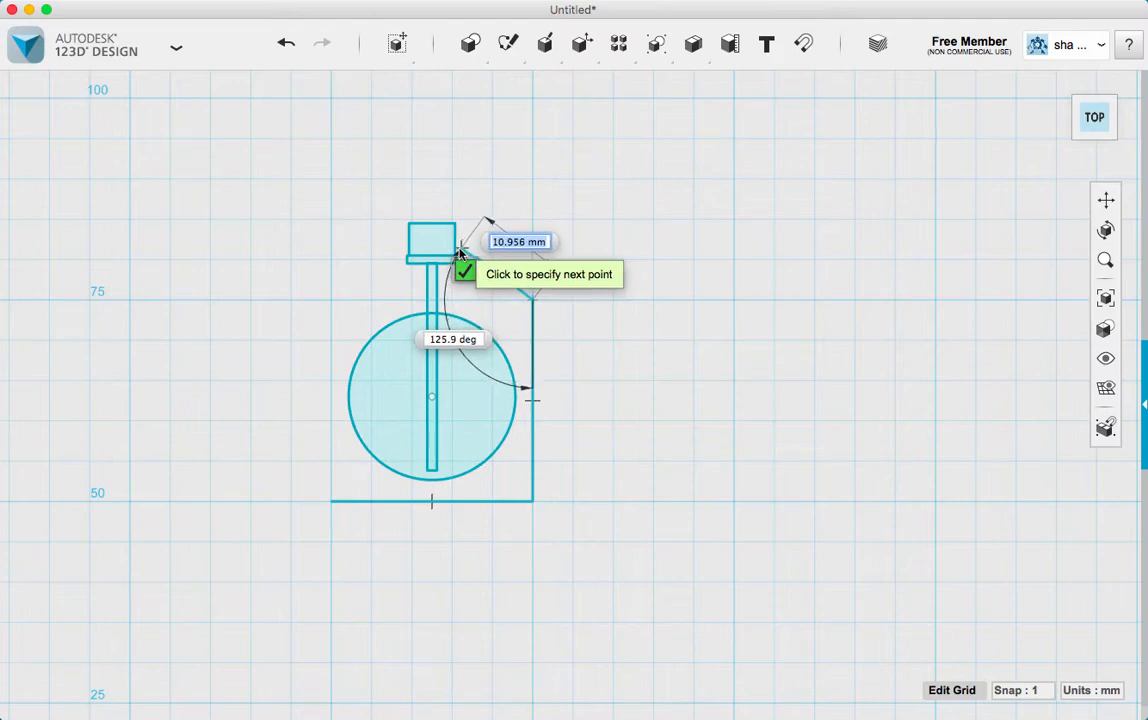
Continue the polyline with an about 11.2 mm slope to just above the thin rectangle's right end and an about 5.9 mm horizontal line across it
{"action": "scroll", "coordinate": [458, 252], "scroll_direction": "down", "scroll_amount": 3}
{"action": "scroll", "coordinate": [458, 252], "scroll_direction": "up", "scroll_amount": 4}
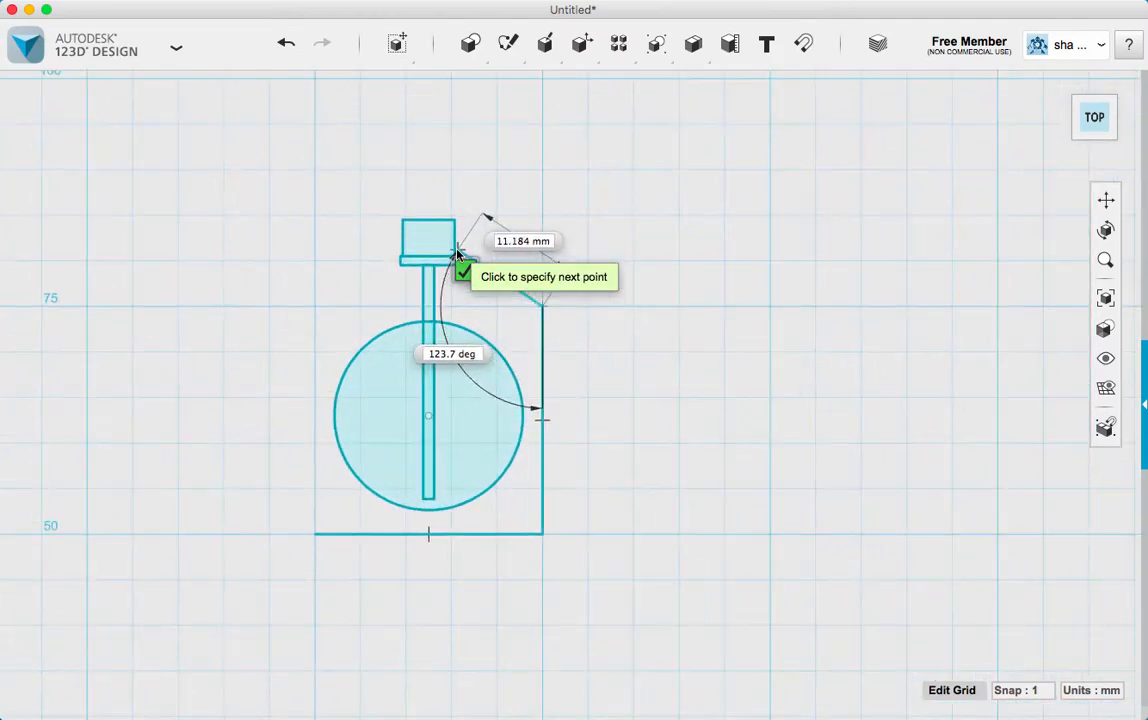
{"action": "scroll", "coordinate": [458, 250], "scroll_direction": "up", "scroll_amount": 8}
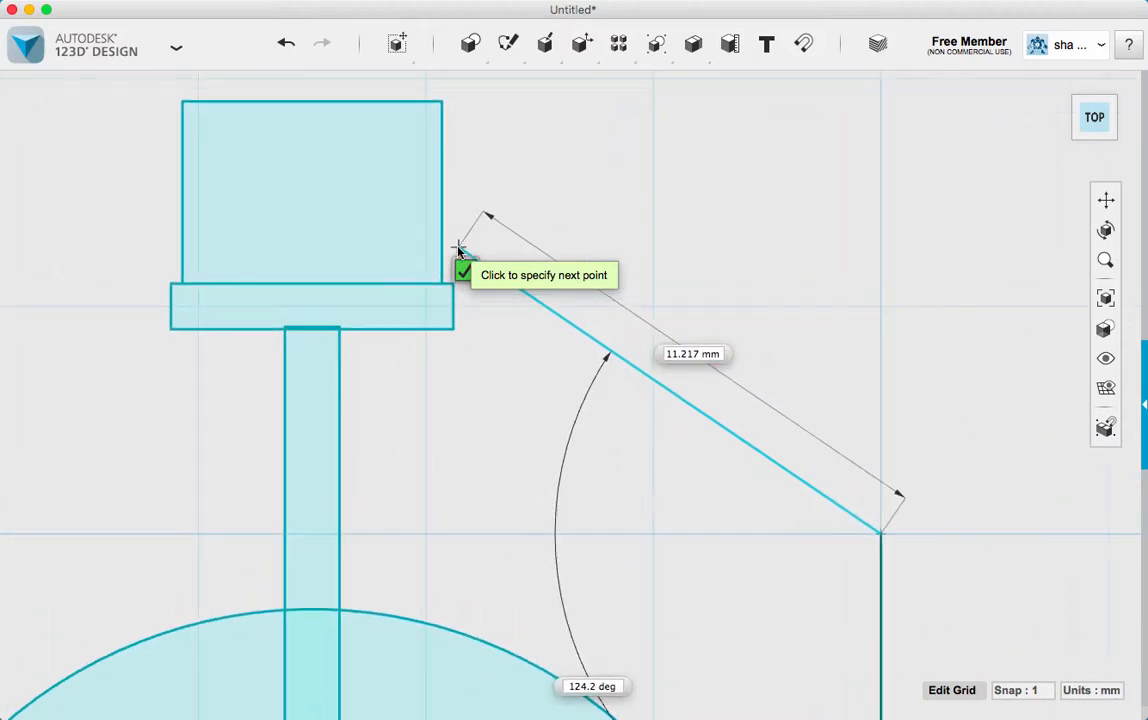
{"action": "scroll", "coordinate": [458, 250], "scroll_direction": "up", "scroll_amount": 4}
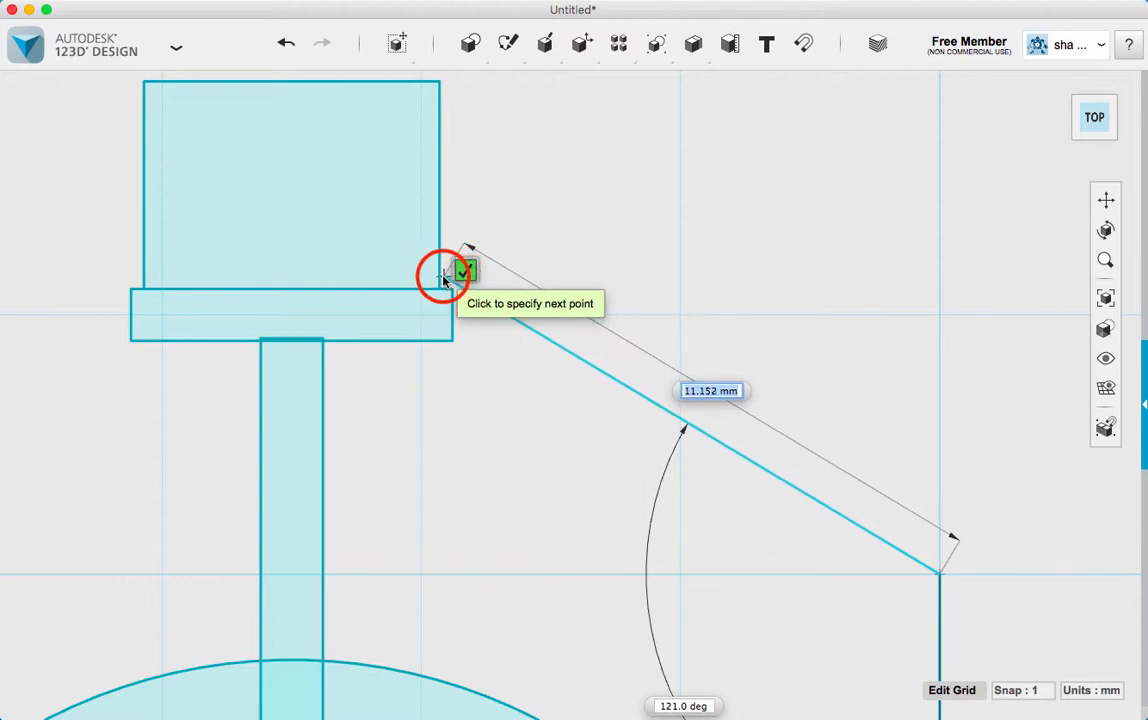
{"action": "left_click", "coordinate": [446, 279]}
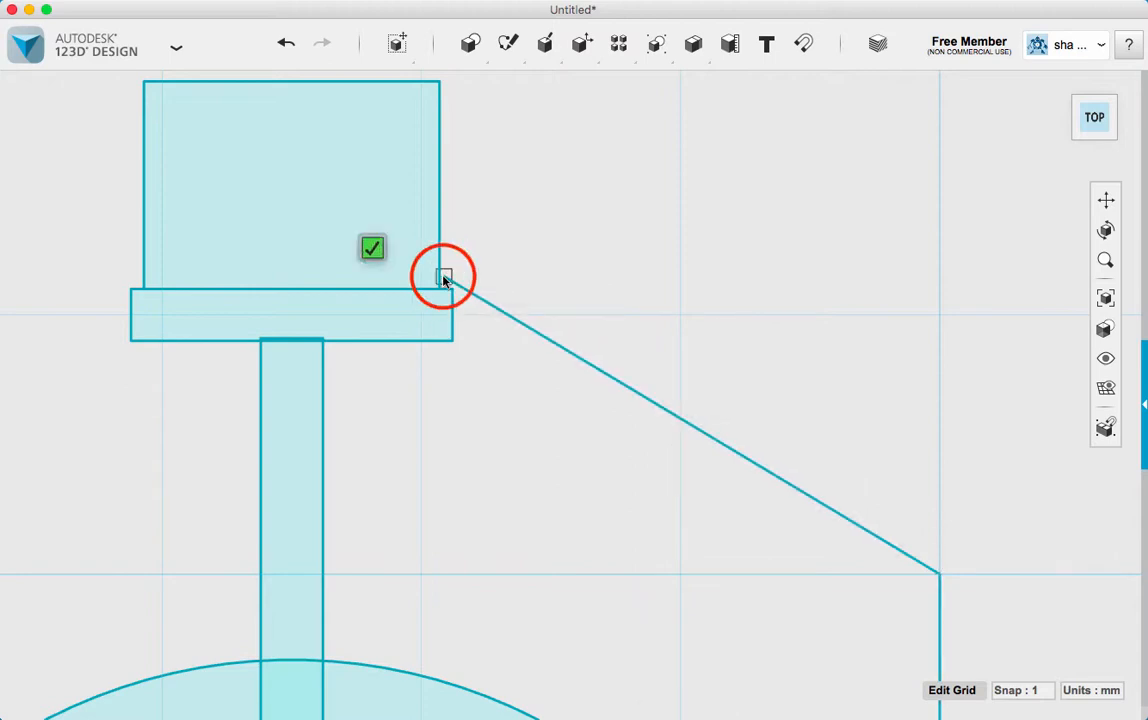
{"action": "left_click", "coordinate": [138, 277]}
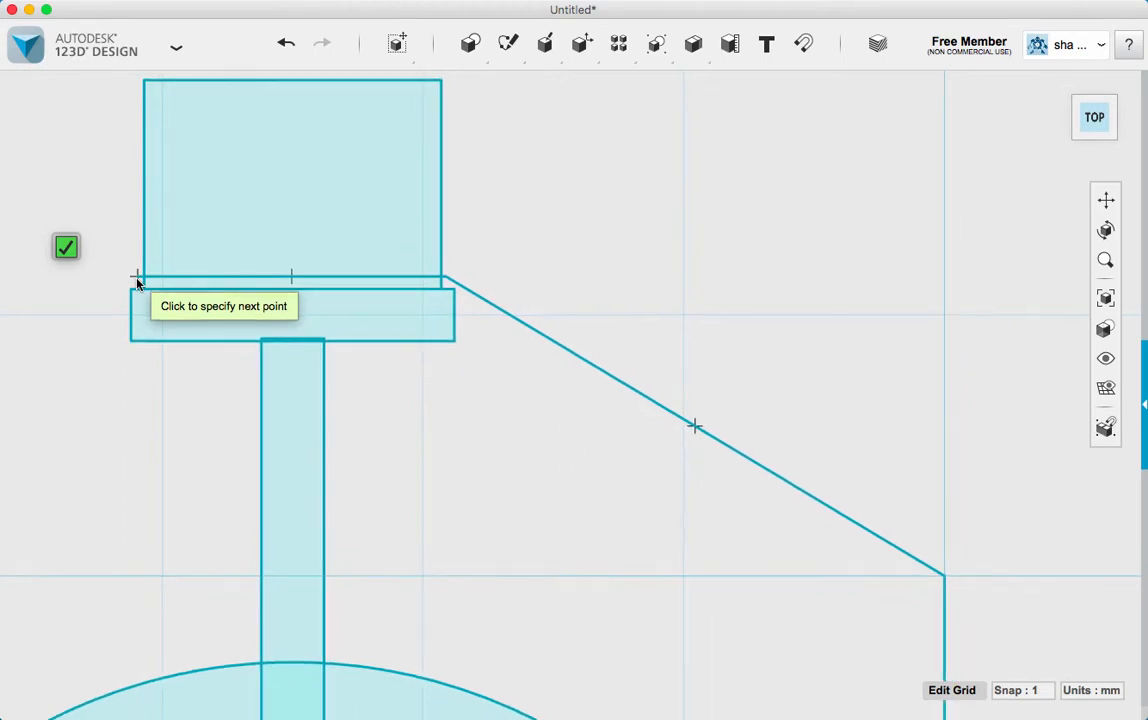
Add an about 10.9 mm slope down to the left, ending on the 75 mm grid line above the base's left end
{"action": "scroll", "coordinate": [137, 284], "scroll_direction": "down", "scroll_amount": 2}
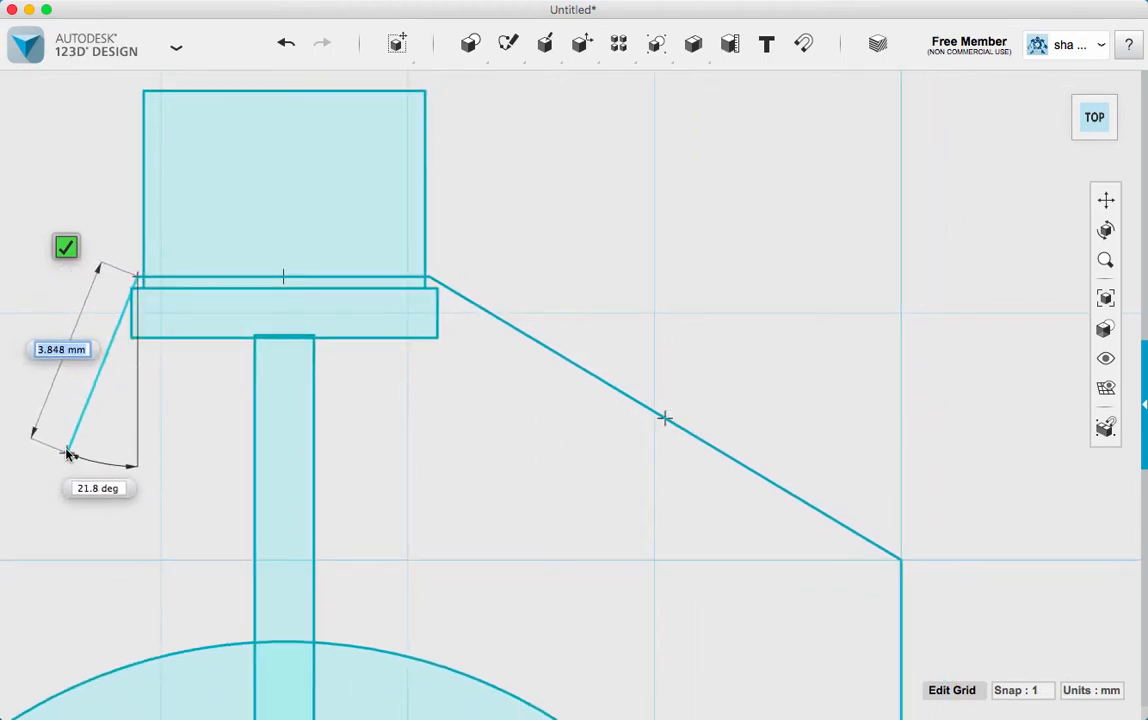
{"action": "scroll", "coordinate": [66, 450], "scroll_direction": "down", "scroll_amount": 3}
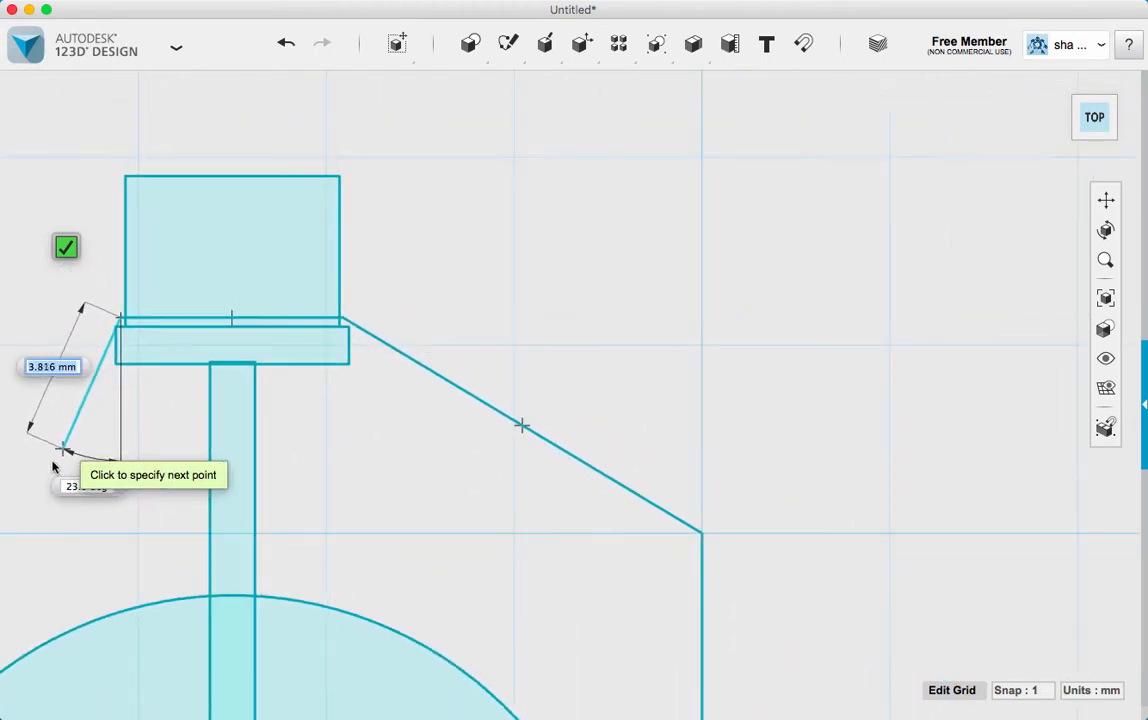
{"action": "scroll", "coordinate": [55, 466], "scroll_direction": "down", "scroll_amount": 5}
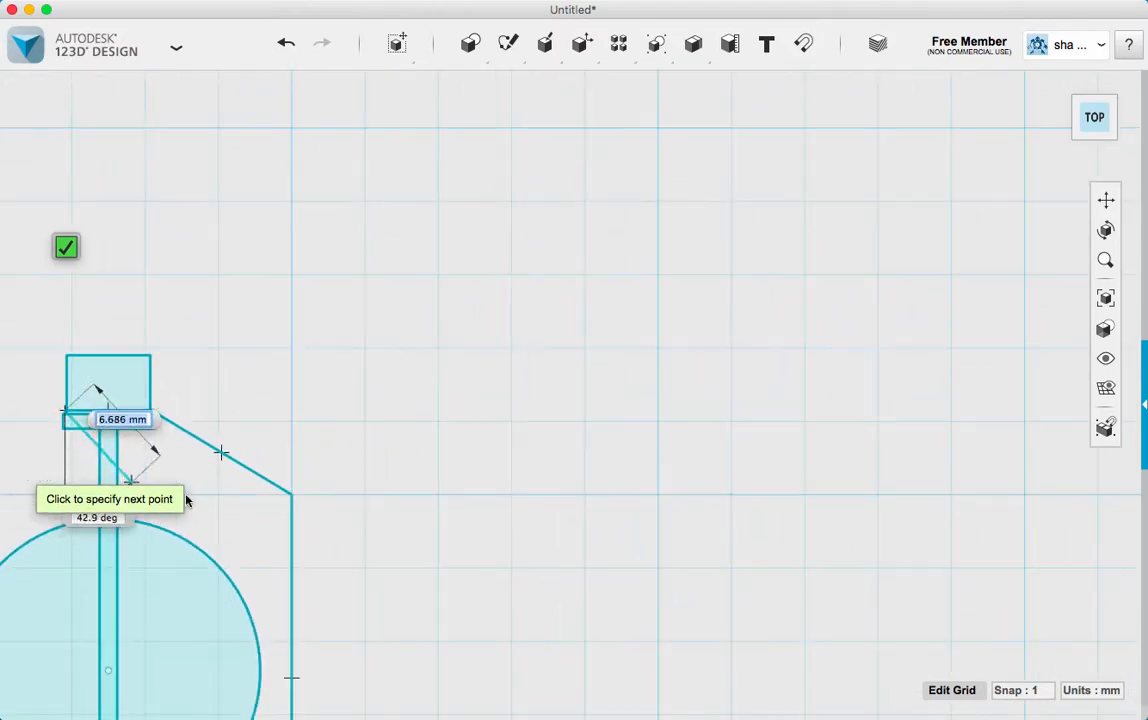
{"action": "scroll", "coordinate": [453, 530], "scroll_direction": "down", "scroll_amount": 6}
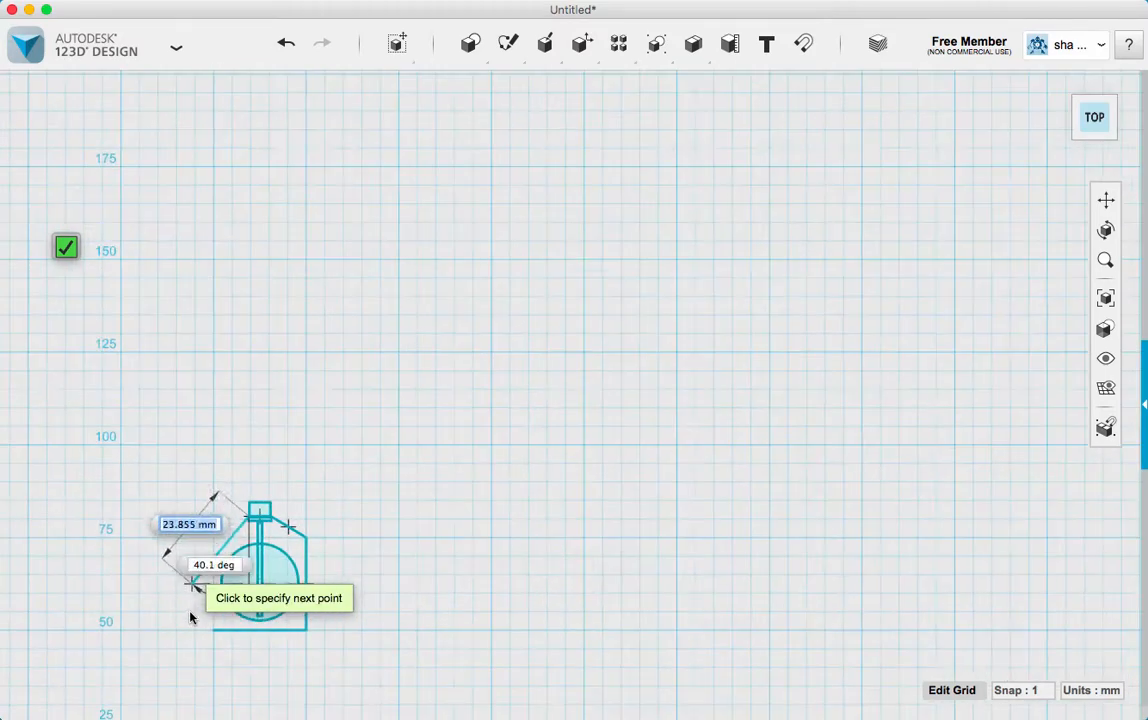
{"action": "scroll", "coordinate": [190, 617], "scroll_direction": "up", "scroll_amount": 8}
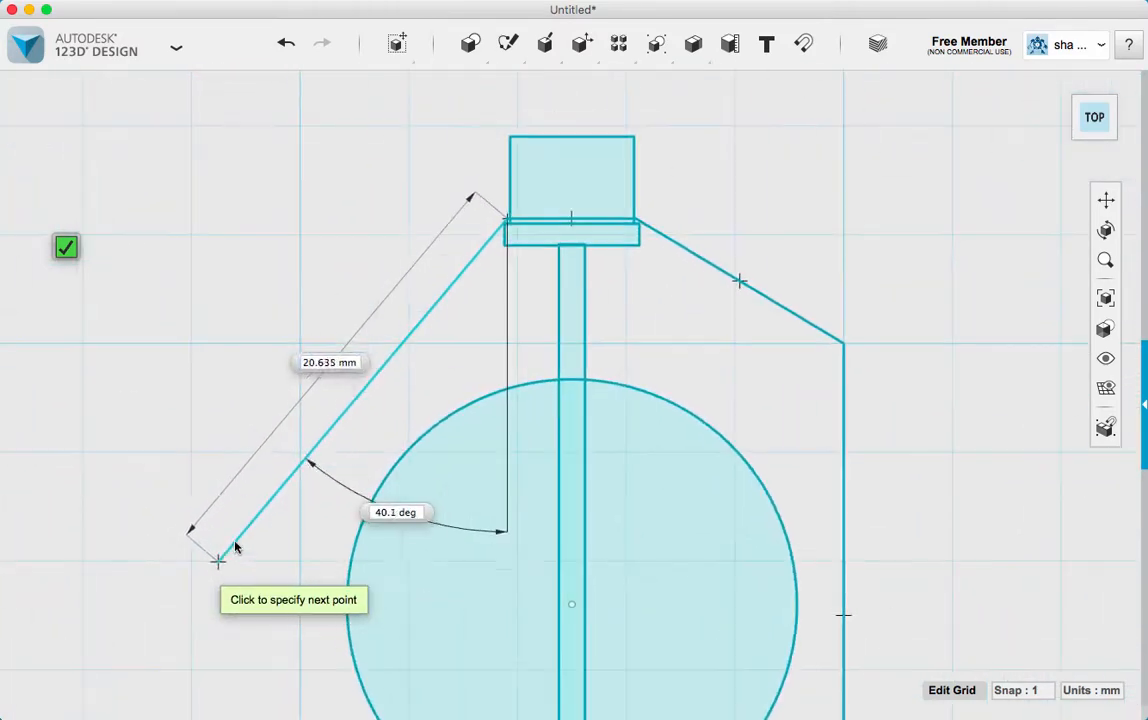
{"action": "left_click", "coordinate": [300, 343]}
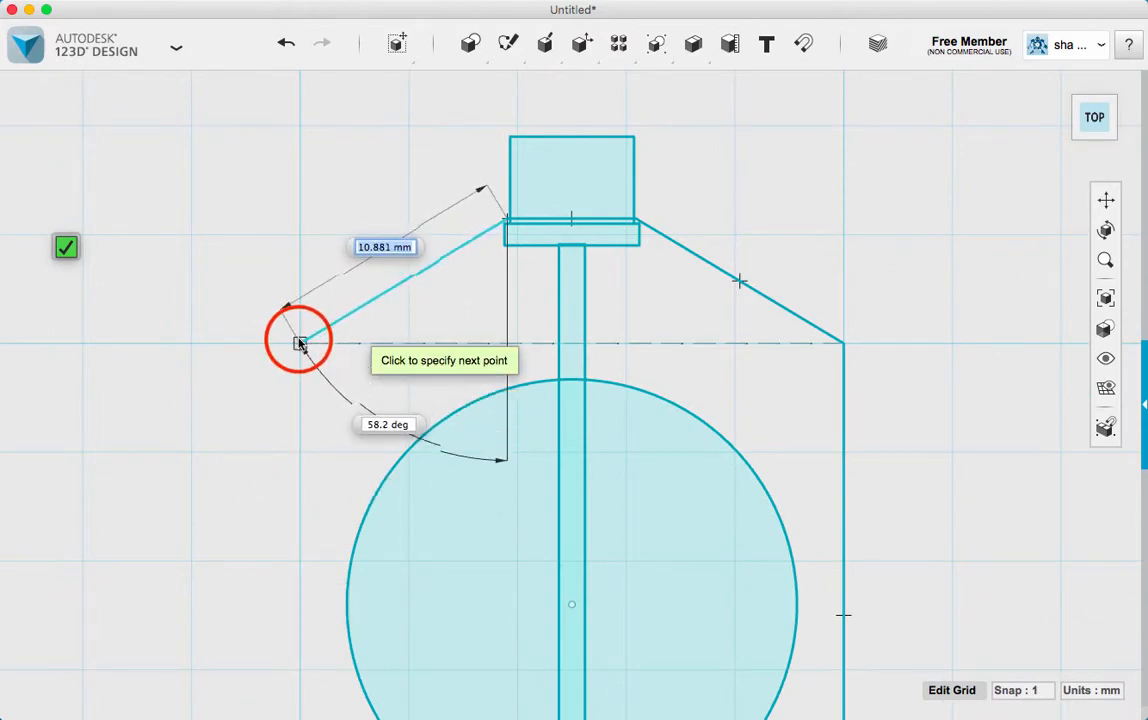
Close the outline with a vertical left side down to the base's starting point and finish the polyline
{"action": "scroll", "coordinate": [307, 413], "scroll_direction": "down", "scroll_amount": 4}
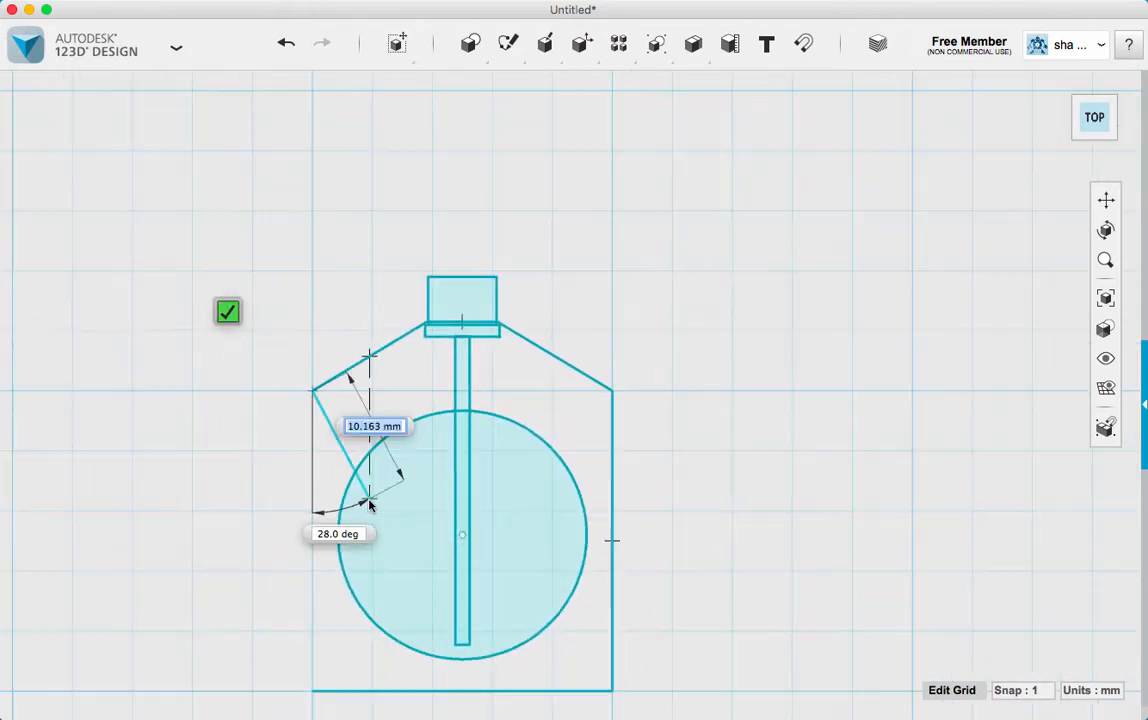
{"action": "scroll", "coordinate": [369, 505], "scroll_direction": "down", "scroll_amount": 2}
{"action": "left_click", "coordinate": [343, 650]}
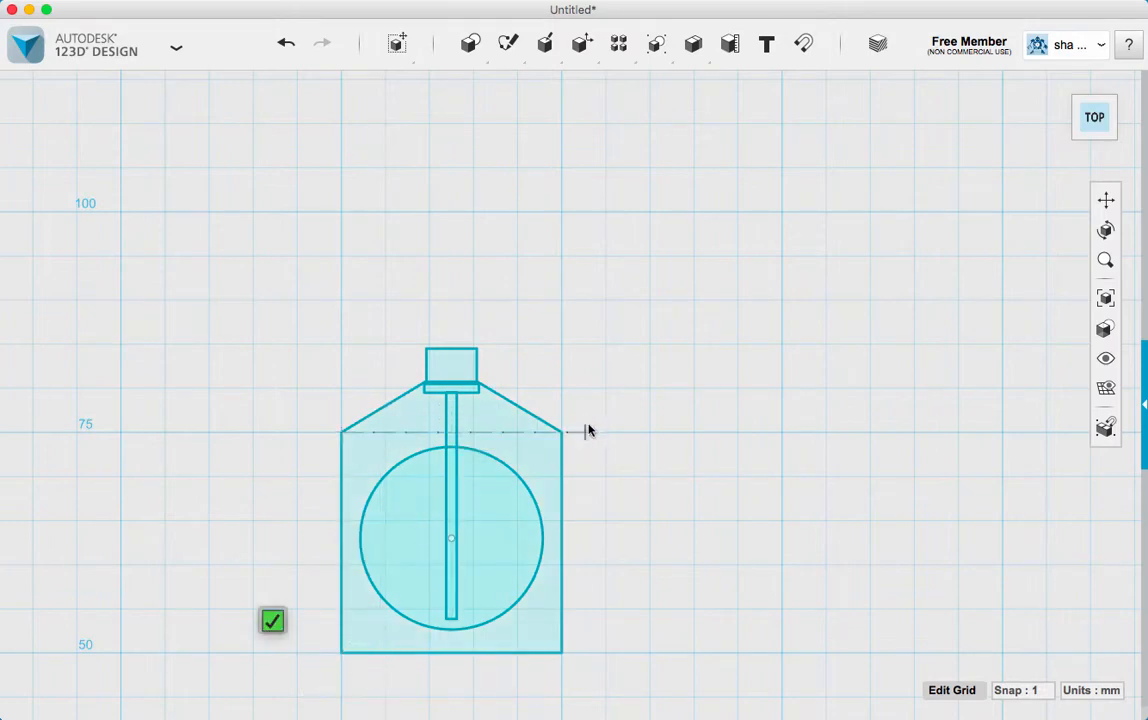
{"action": "scroll", "coordinate": [561, 435], "scroll_direction": "down", "scroll_amount": 2}
{"action": "scroll", "coordinate": [572, 437], "scroll_direction": "up", "scroll_amount": 3}
{"action": "scroll", "coordinate": [574, 436], "scroll_direction": "up", "scroll_amount": 2}
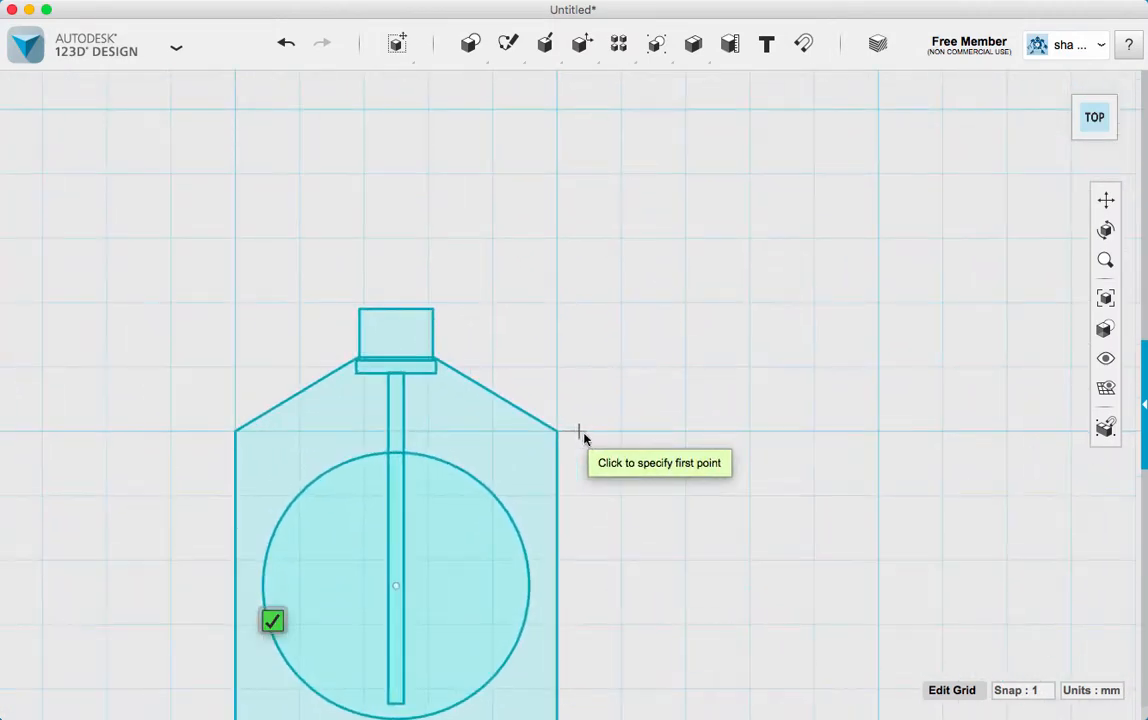
{"action": "key", "text": "Escape"}
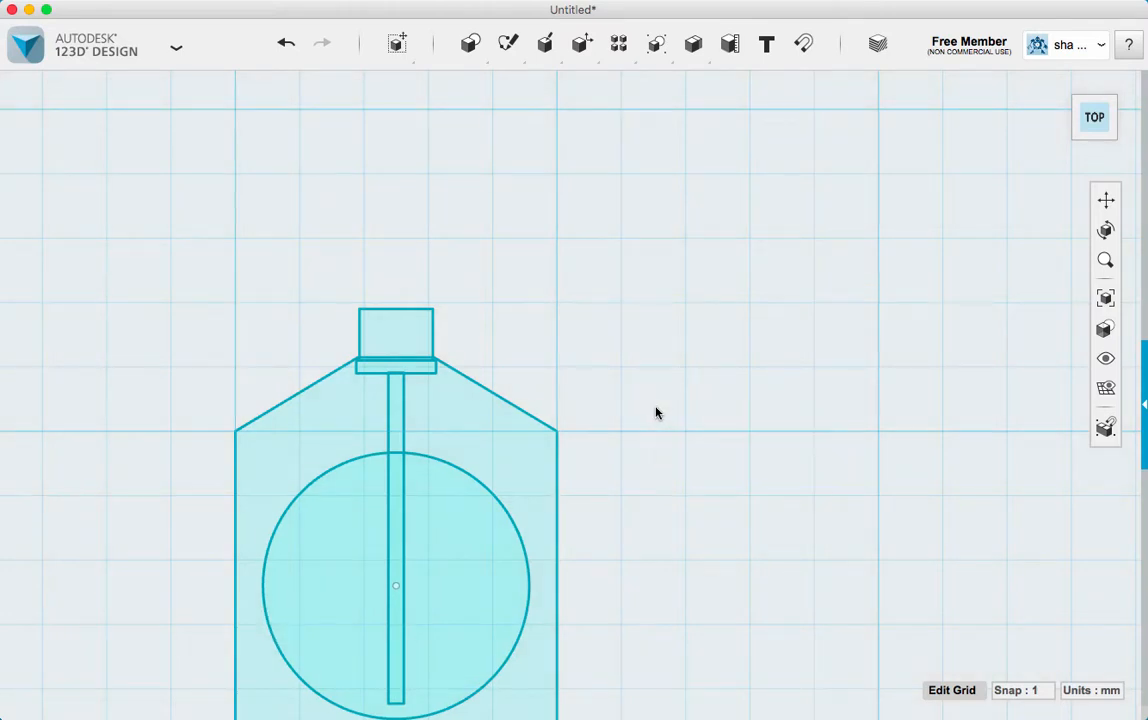
Place a circle of radius 1.5 mm about 10 mm left of the outline, centred on the 75 mm grid line
{"action": "left_click", "coordinate": [1105, 200]}
{"action": "mouse_move", "coordinate": [520, 573]}
{"action": "middle_mouse_down"}
{"action": "mouse_move", "coordinate": [537, 415]}
{"action": "mouse_move", "coordinate": [692, 415]}
{"action": "middle_mouse_up"}
{"action": "scroll", "coordinate": [841, 289], "scroll_direction": "down", "scroll_amount": 1}
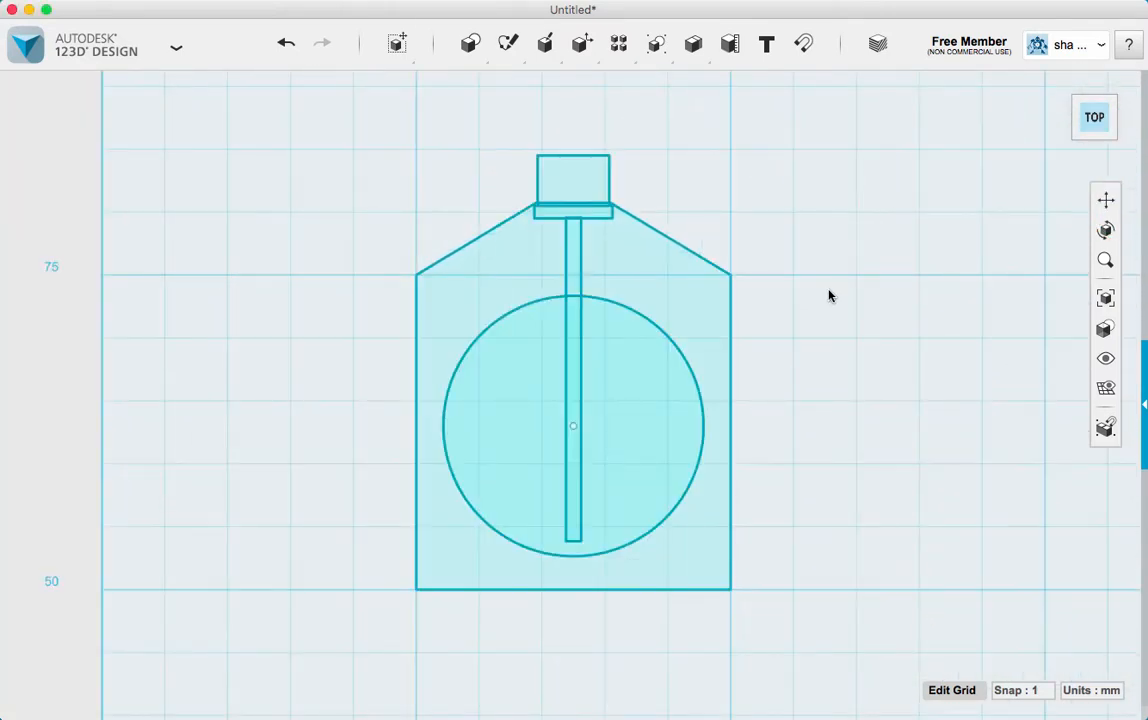
{"action": "mouse_move", "coordinate": [470, 43]}
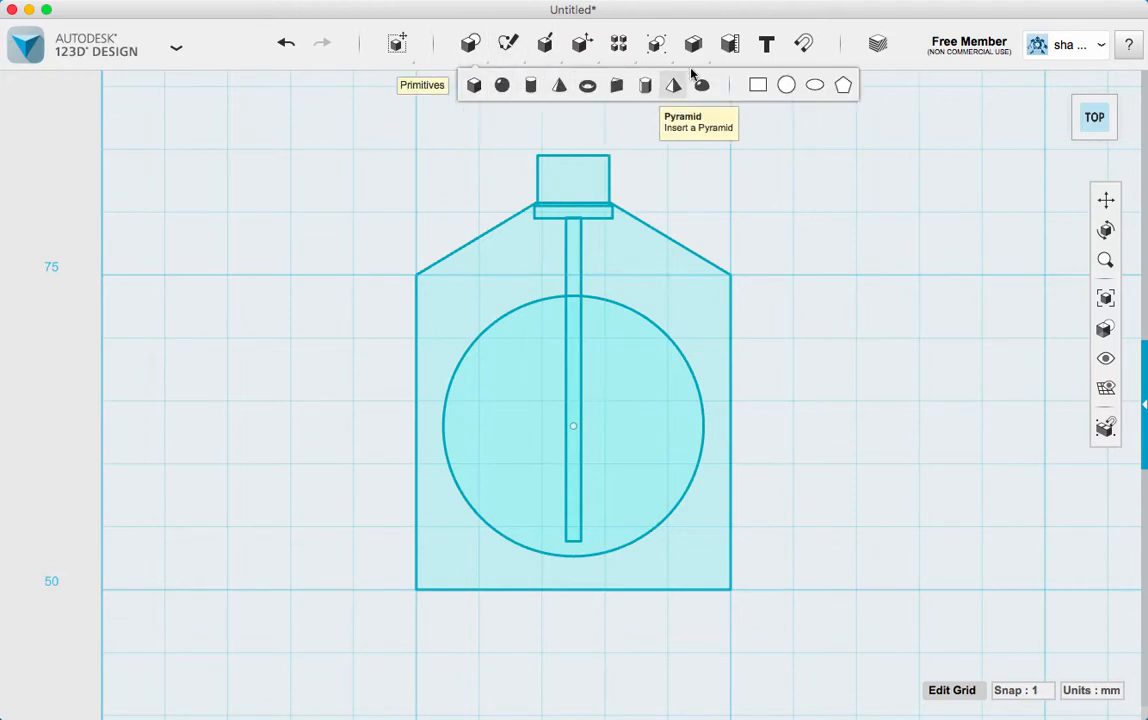
{"action": "left_click", "coordinate": [785, 85]}
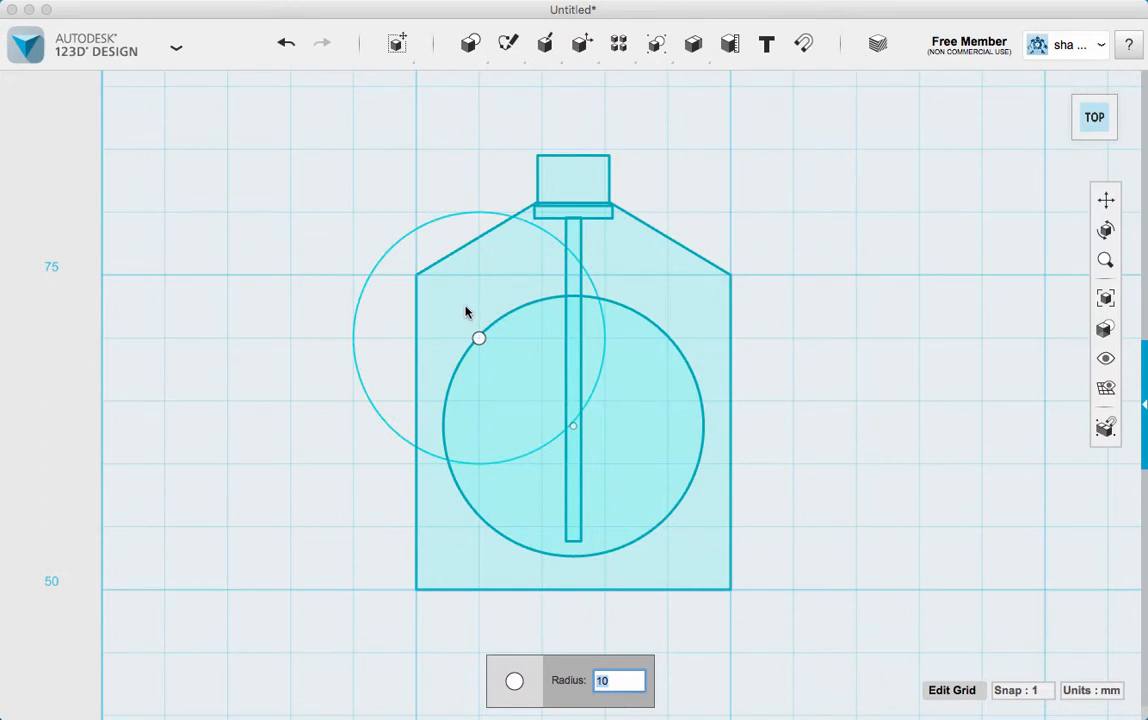
{"action": "type", "text": "3"}
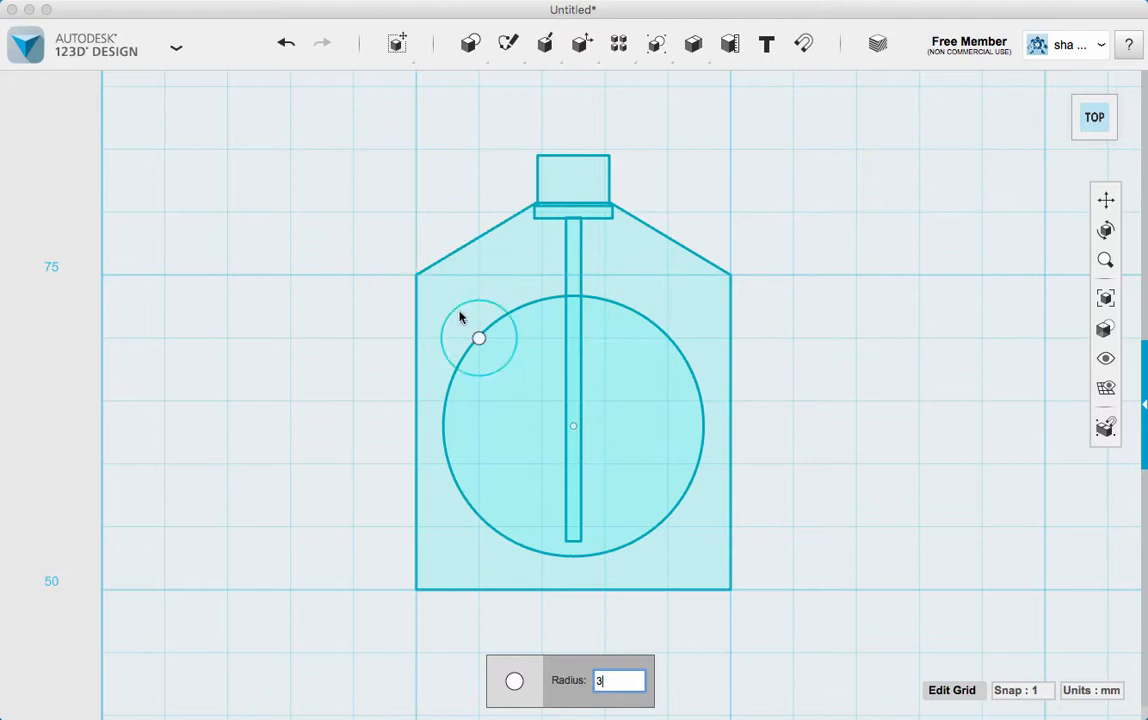
{"action": "key", "text": "BackSpace"}
{"action": "type", "text": "1.5"}
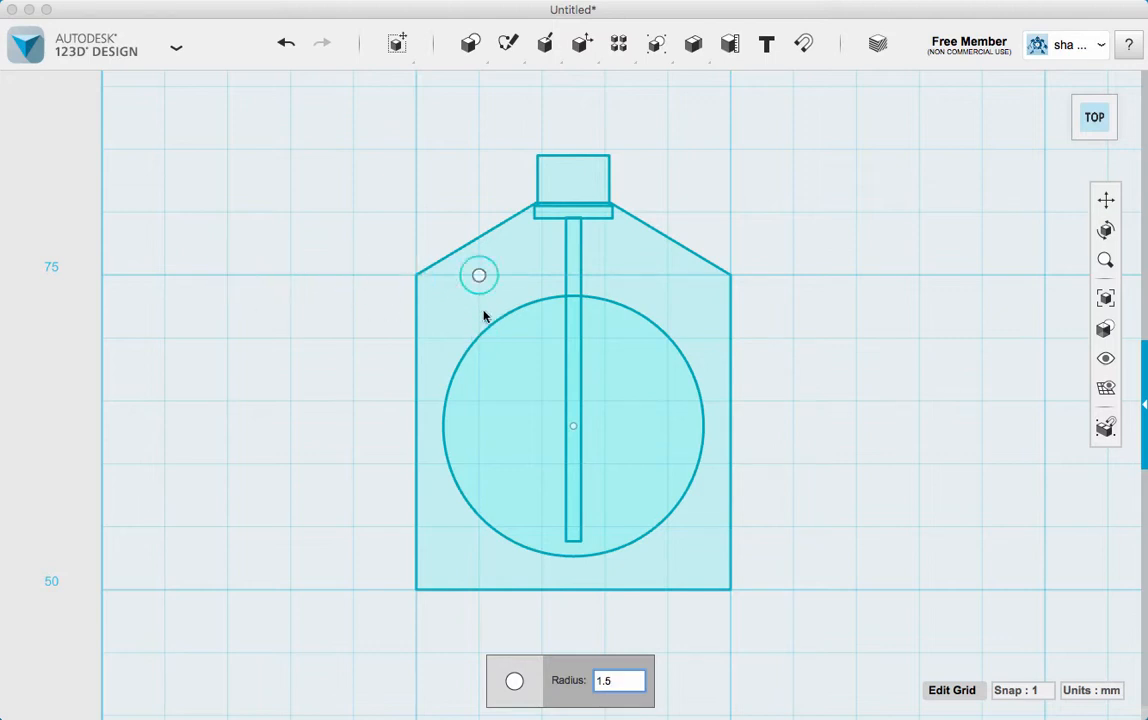
{"action": "left_click", "coordinate": [288, 287]}
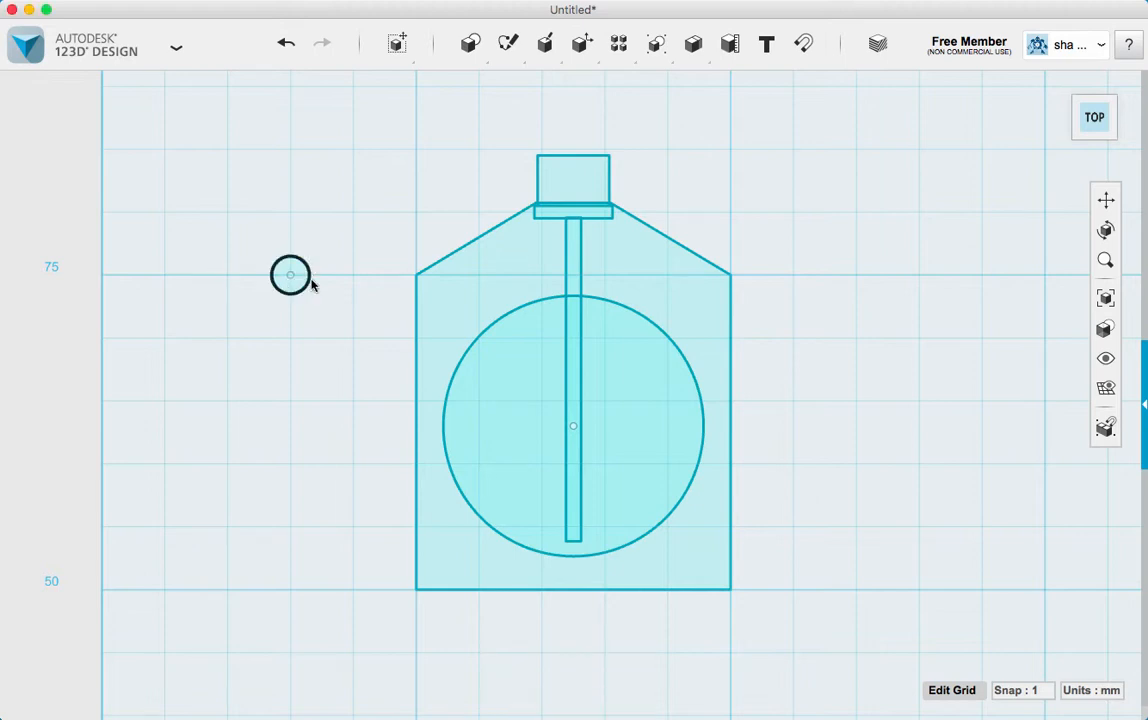
Move the small circle 13 mm right and a net 2 mm down into the outline's upper left corner
{"action": "left_click", "coordinate": [294, 272]}
{"action": "left_click", "coordinate": [320, 342]}
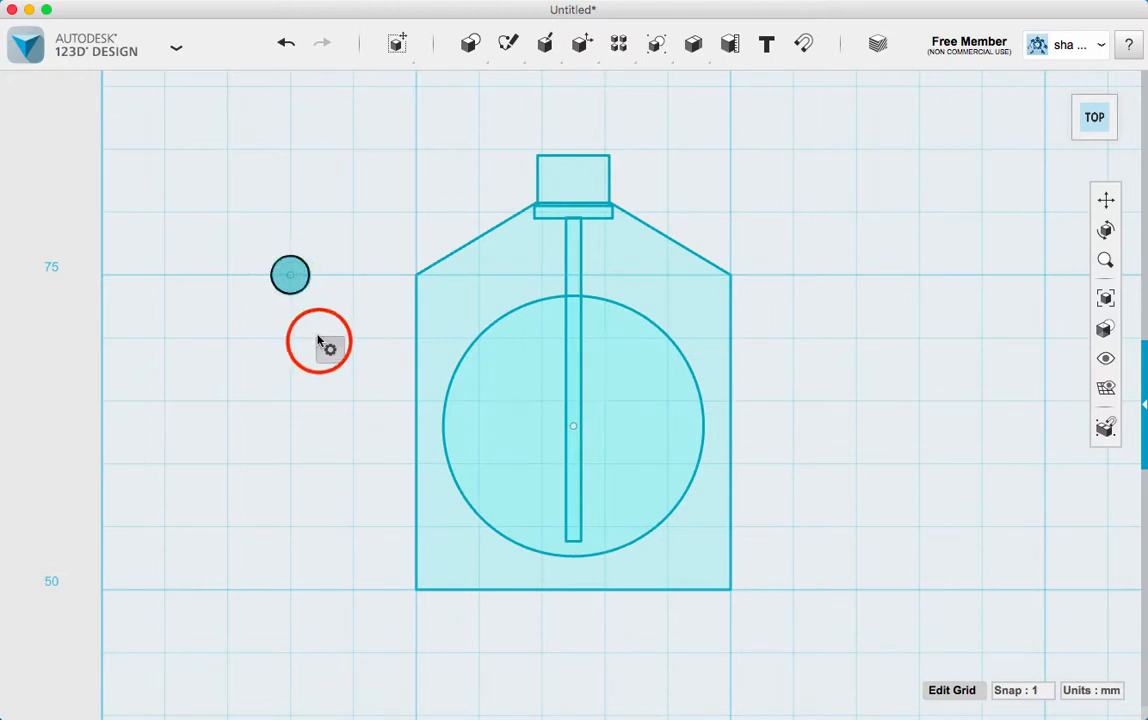
{"action": "left_click", "coordinate": [359, 346]}
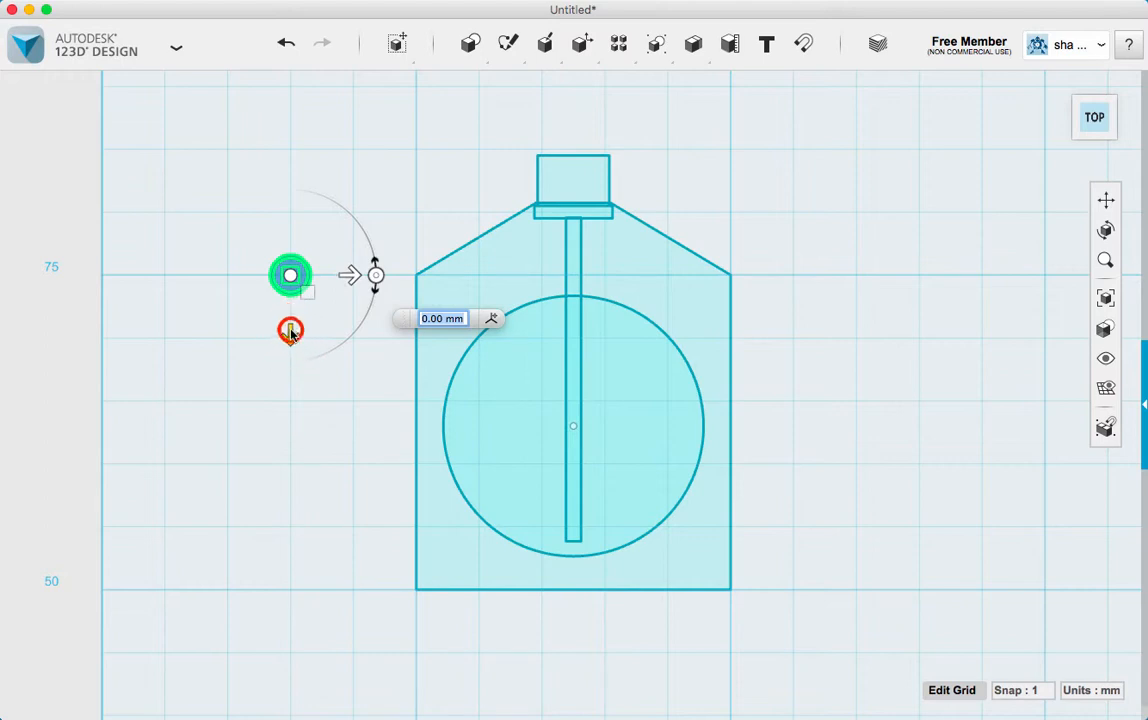
{"action": "left_click_drag", "start_coordinate": [290, 333], "coordinate": [290, 371]}
{"action": "left_click_drag", "start_coordinate": [338, 320], "coordinate": [515, 302]}
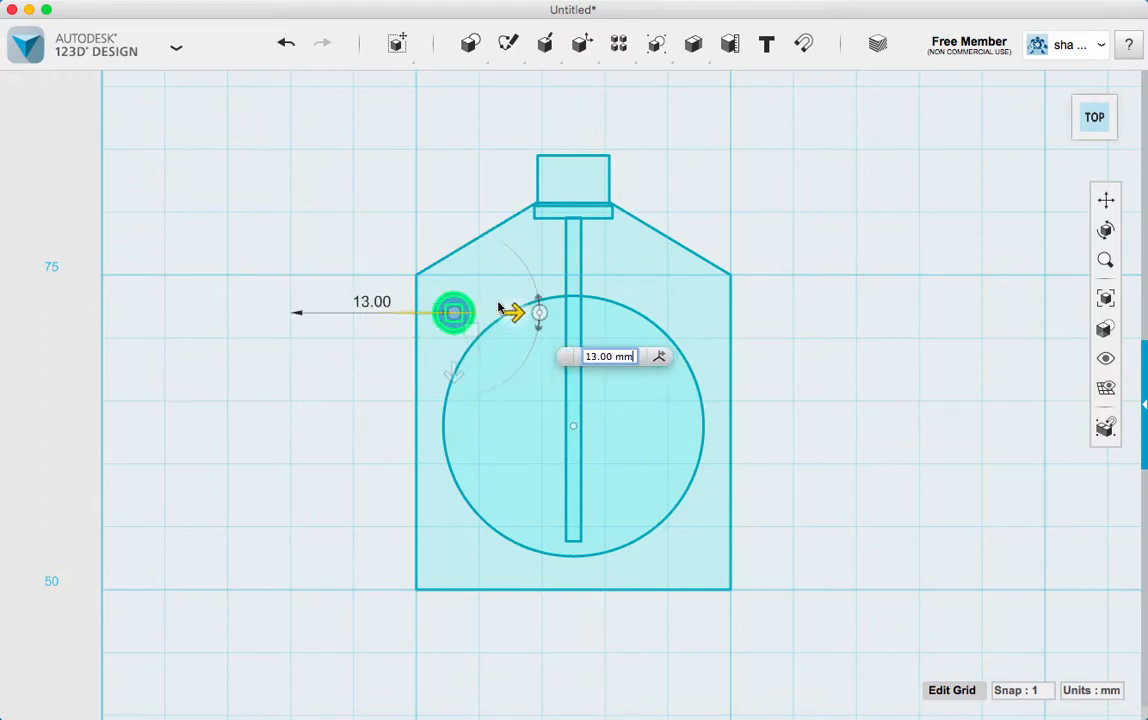
{"action": "left_click", "coordinate": [451, 376]}
{"action": "left_click_drag", "start_coordinate": [453, 373], "coordinate": [452, 361]}
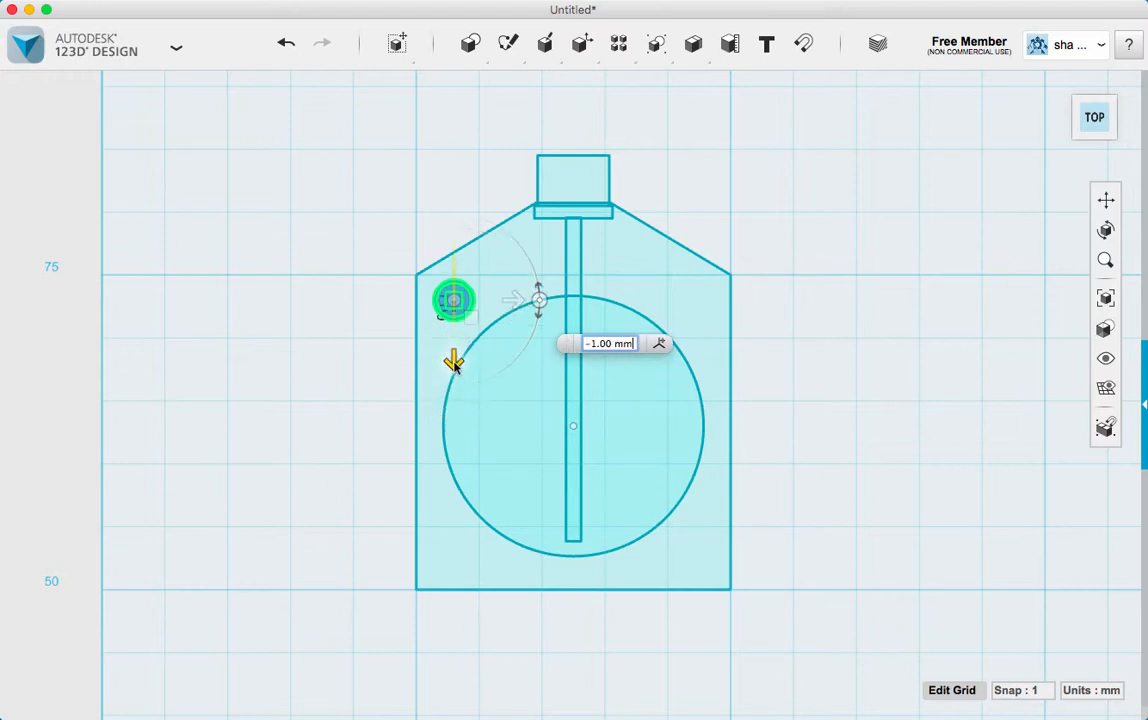
{"action": "left_click", "coordinate": [926, 573]}
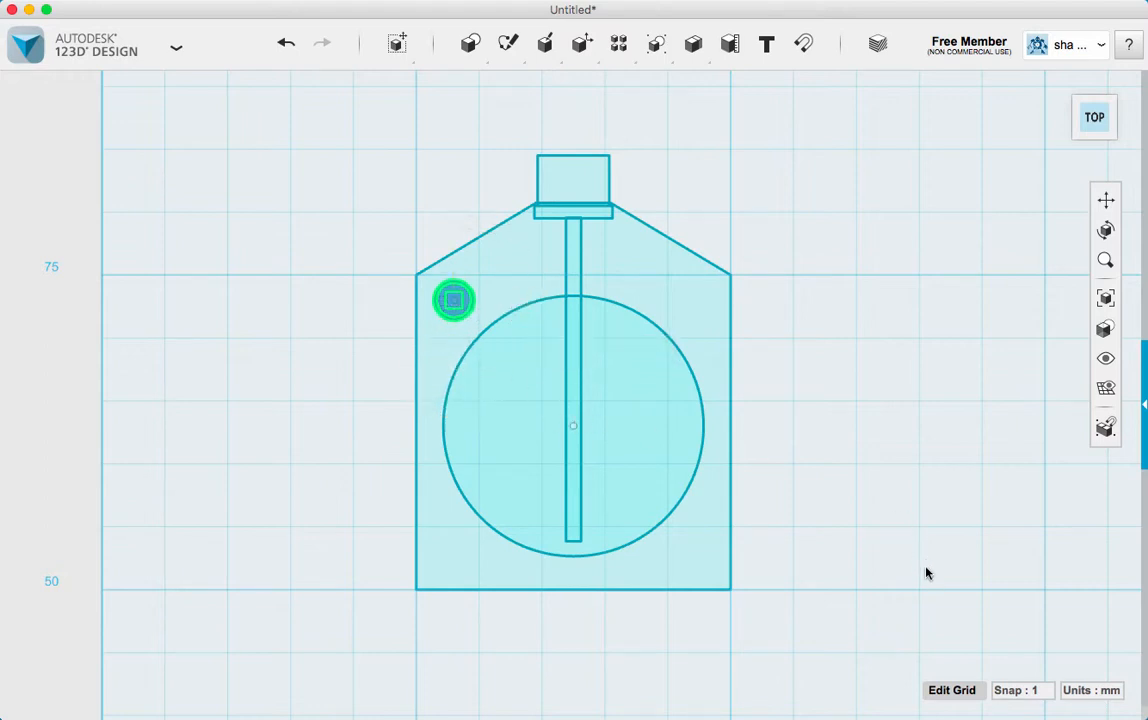
Copy the corner circle 19 mm to the right, and copy that one straight down into the outline's lower right corner
{"action": "left_click", "coordinate": [461, 296]}
{"action": "left_click", "coordinate": [512, 298]}
{"action": "left_click_drag", "start_coordinate": [512, 298], "coordinate": [757, 285]}
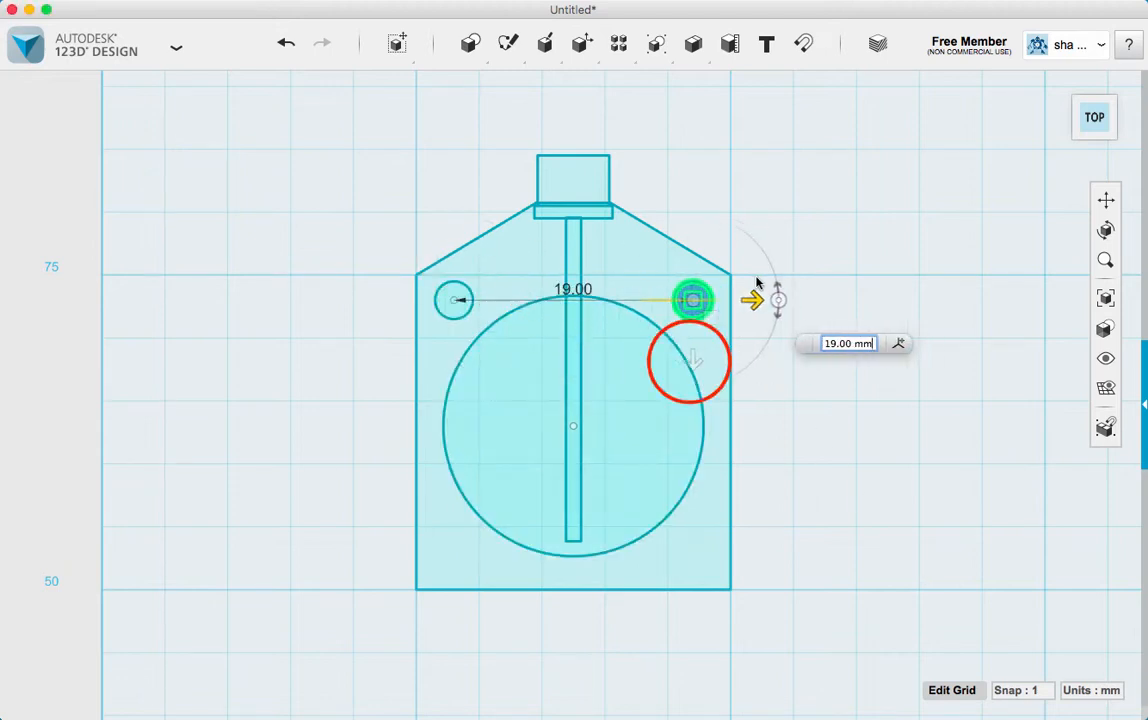
{"action": "key", "text": "super+c"}
{"action": "key", "text": "super+v"}
{"action": "left_click_drag", "start_coordinate": [692, 361], "coordinate": [697, 618]}
Copy the lower right circle 19 mm to the left into the outline's lower left corner
{"action": "key", "text": "super+c"}
{"action": "key", "text": "super+v"}
{"action": "left_click_drag", "start_coordinate": [756, 555], "coordinate": [516, 550]}
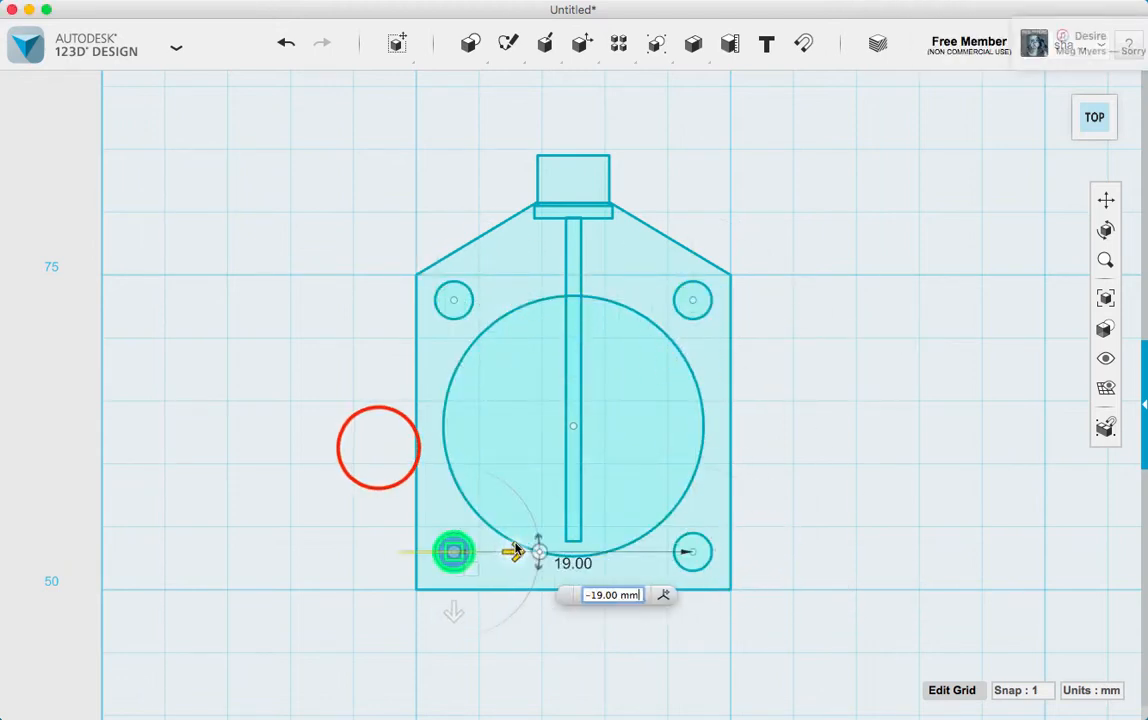
{"action": "left_click", "coordinate": [378, 448]}
{"action": "left_click", "coordinate": [351, 448]}
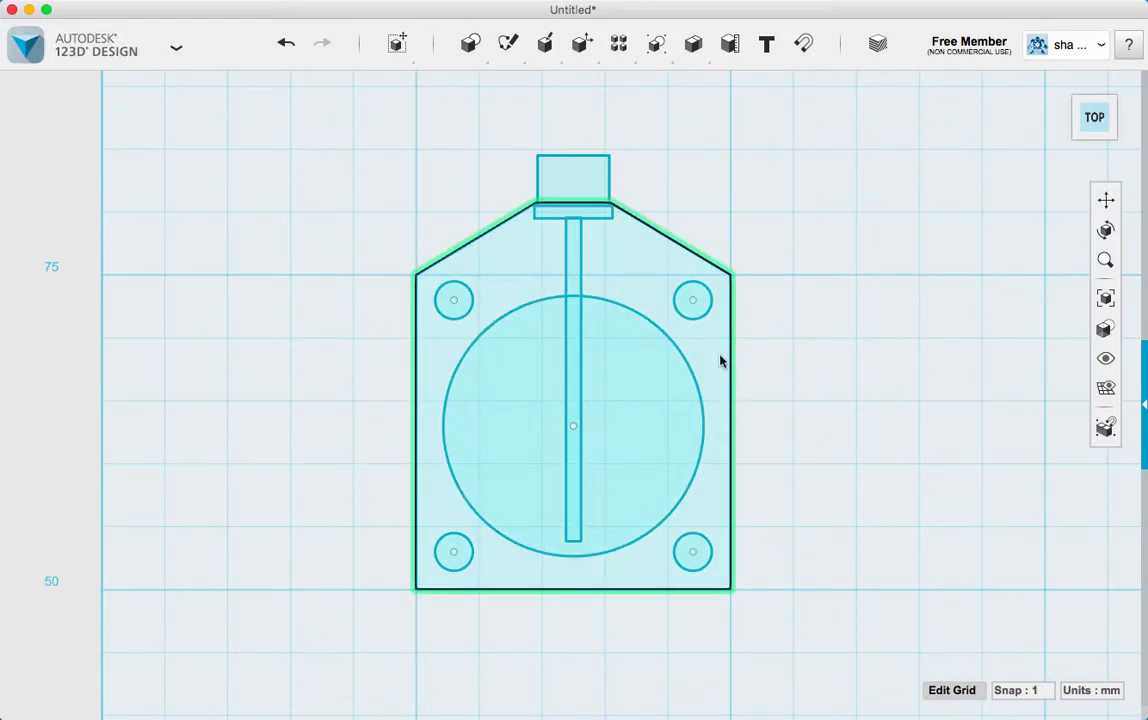
Copy the whole profile with its four corner circles about 31 mm to the right, beside the original
{"action": "scroll", "coordinate": [795, 520], "scroll_direction": "down", "scroll_amount": 3}
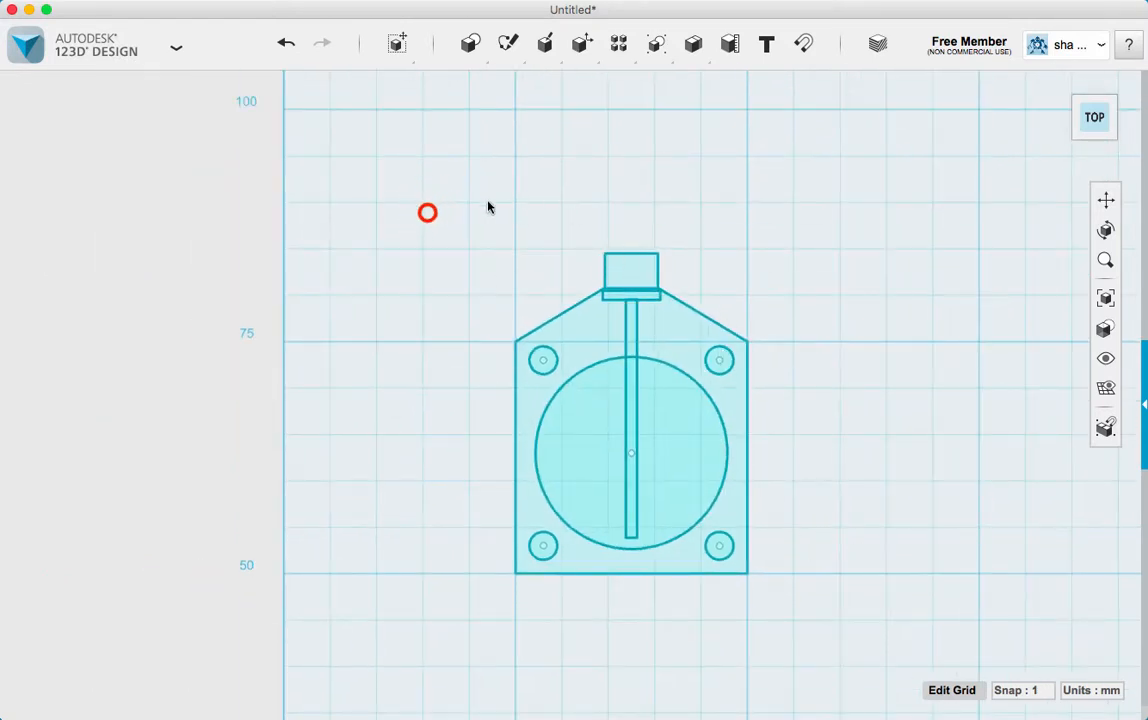
{"action": "left_click_drag", "start_coordinate": [428, 213], "coordinate": [813, 625]}
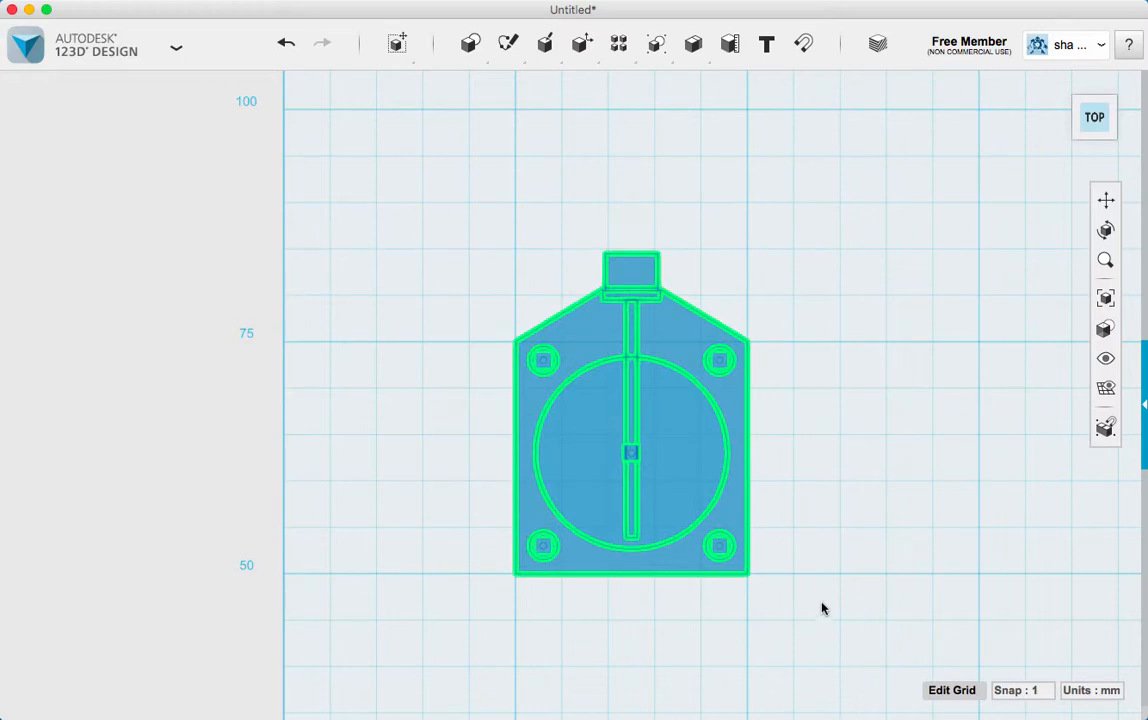
{"action": "left_click_drag", "start_coordinate": [692, 410], "coordinate": [987, 400]}
{"action": "key", "text": "Return"}
{"action": "left_click", "coordinate": [1100, 203]}
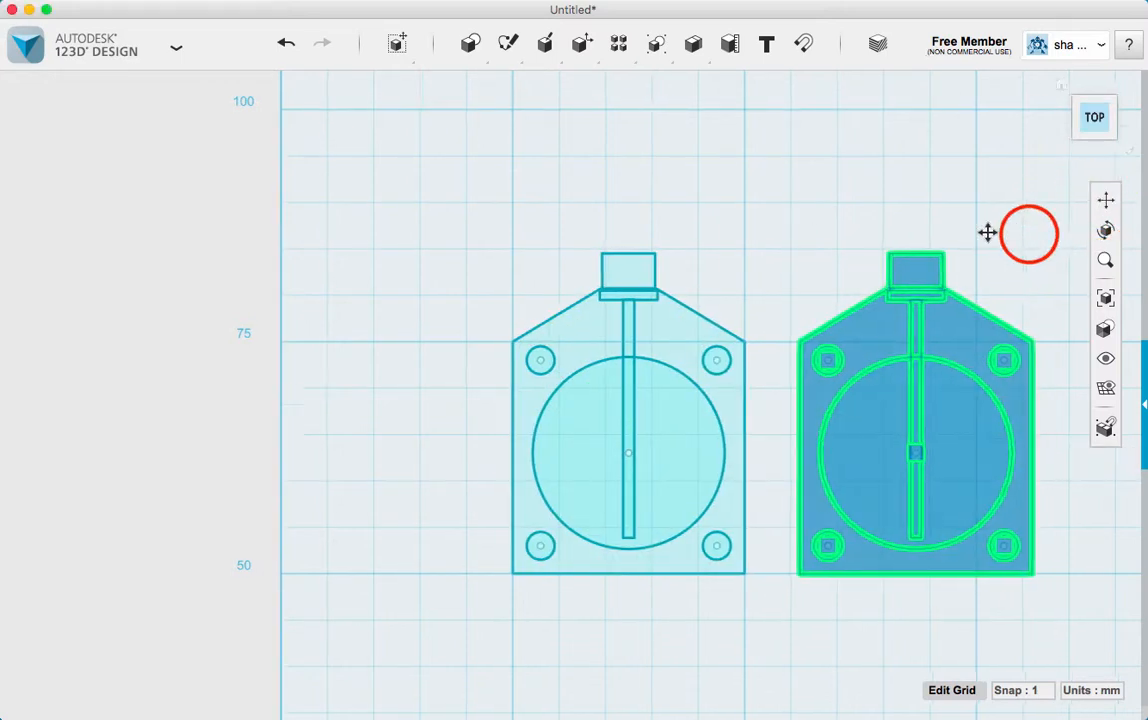
{"action": "mouse_move", "coordinate": [987, 231]}
{"action": "left_mouse_down"}
{"action": "mouse_move", "coordinate": [776, 223]}
{"action": "mouse_move", "coordinate": [764, 302]}
{"action": "mouse_move", "coordinate": [763, 238]}
{"action": "left_mouse_up"}
{"action": "left_click", "coordinate": [656, 200]}
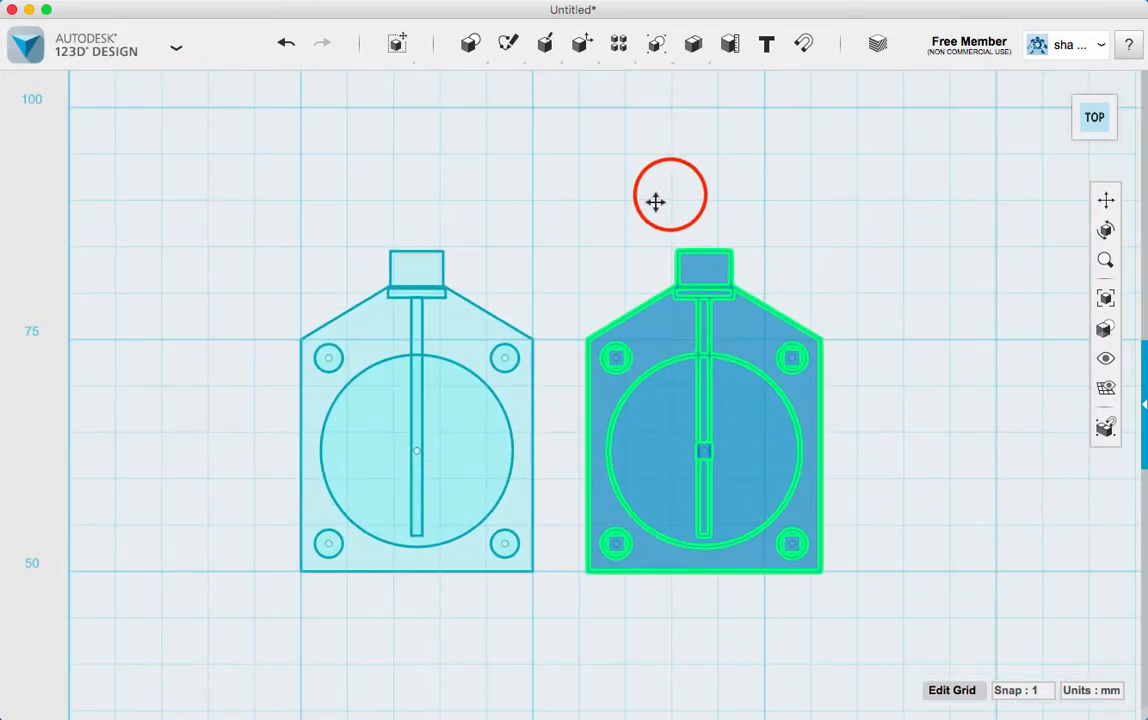
Add the text "Bottom" in Arial, 10 mm high, above the left profile
{"action": "left_click", "coordinate": [766, 44]}
{"action": "left_click", "coordinate": [375, 147]}
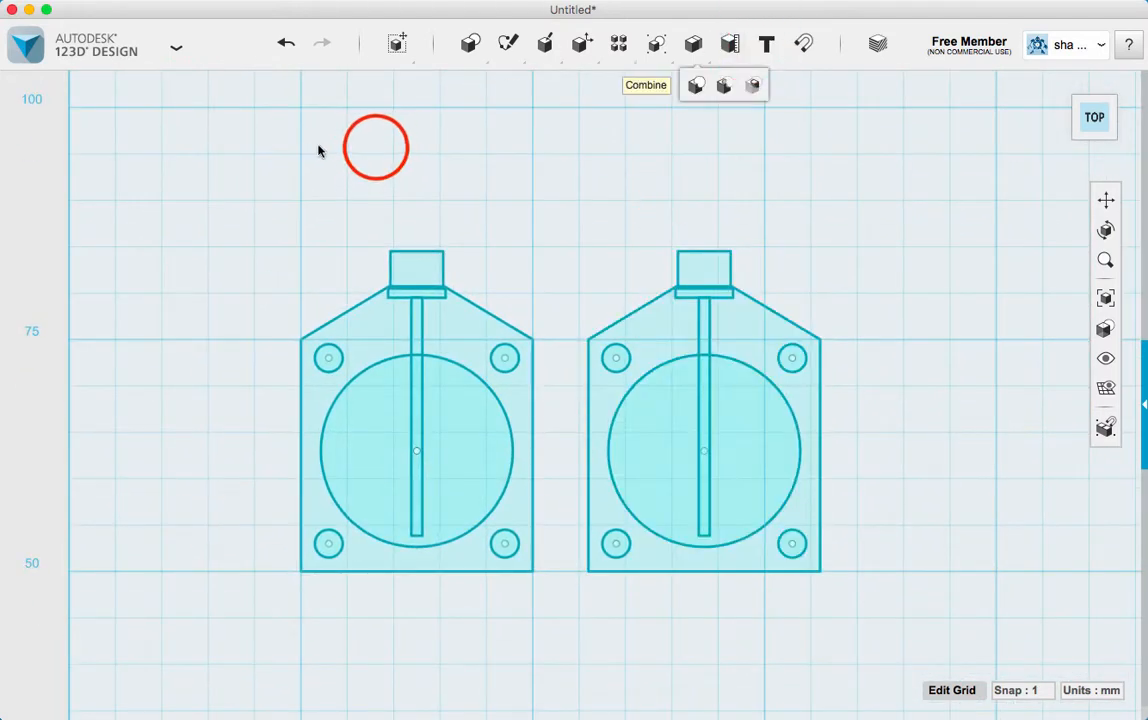
{"action": "left_click", "coordinate": [347, 161]}
{"action": "left_click", "coordinate": [346, 156]}
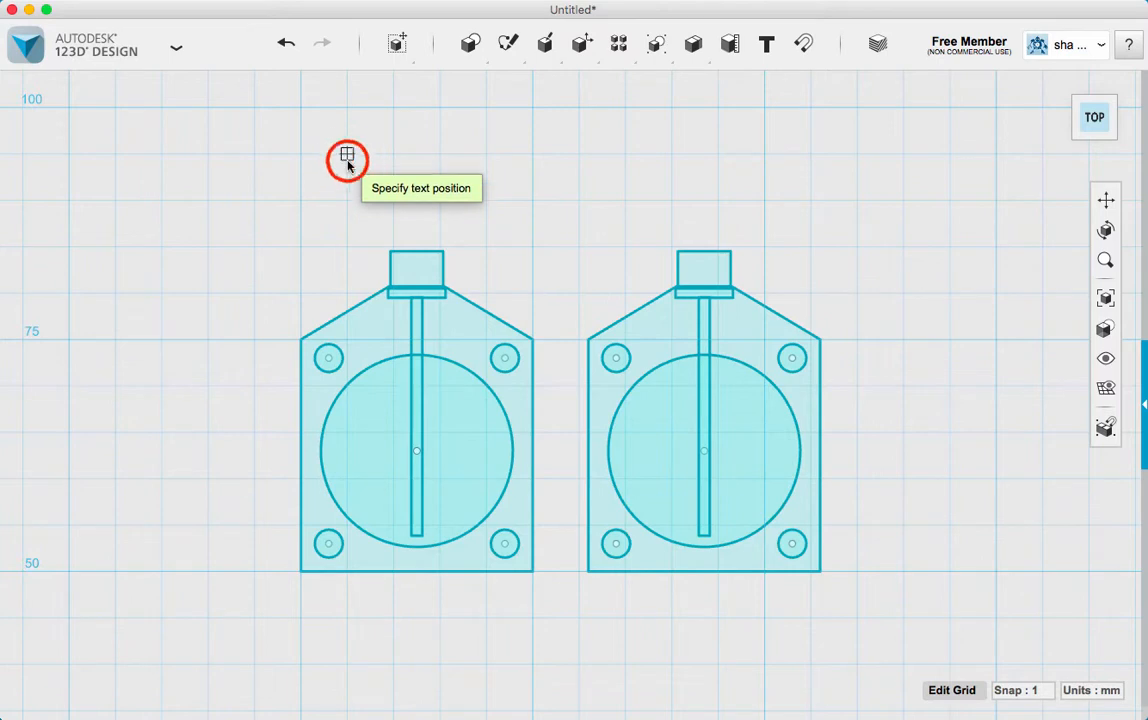
{"action": "double_click", "coordinate": [985, 296]}
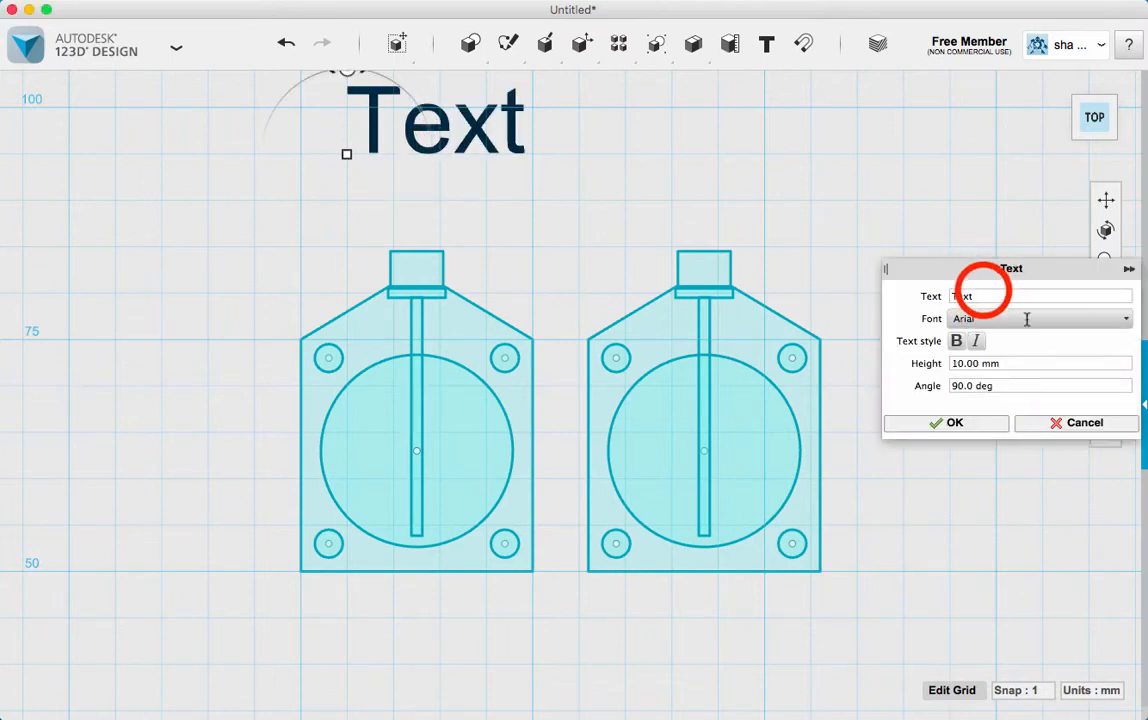
{"action": "type", "text": "Bottom"}
{"action": "key", "text": "Return"}
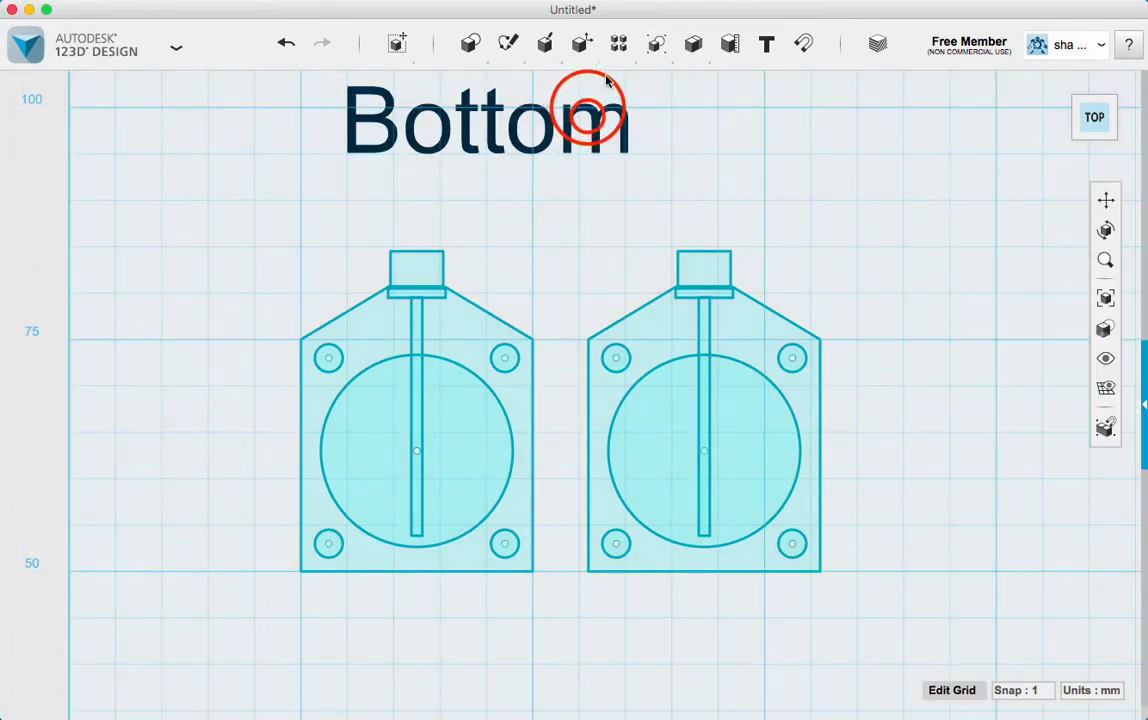
Move the "Bottom" text 9 mm to the left
{"action": "left_click", "coordinate": [589, 111]}
{"action": "mouse_move", "coordinate": [621, 181]}
{"action": "left_click", "coordinate": [681, 181]}
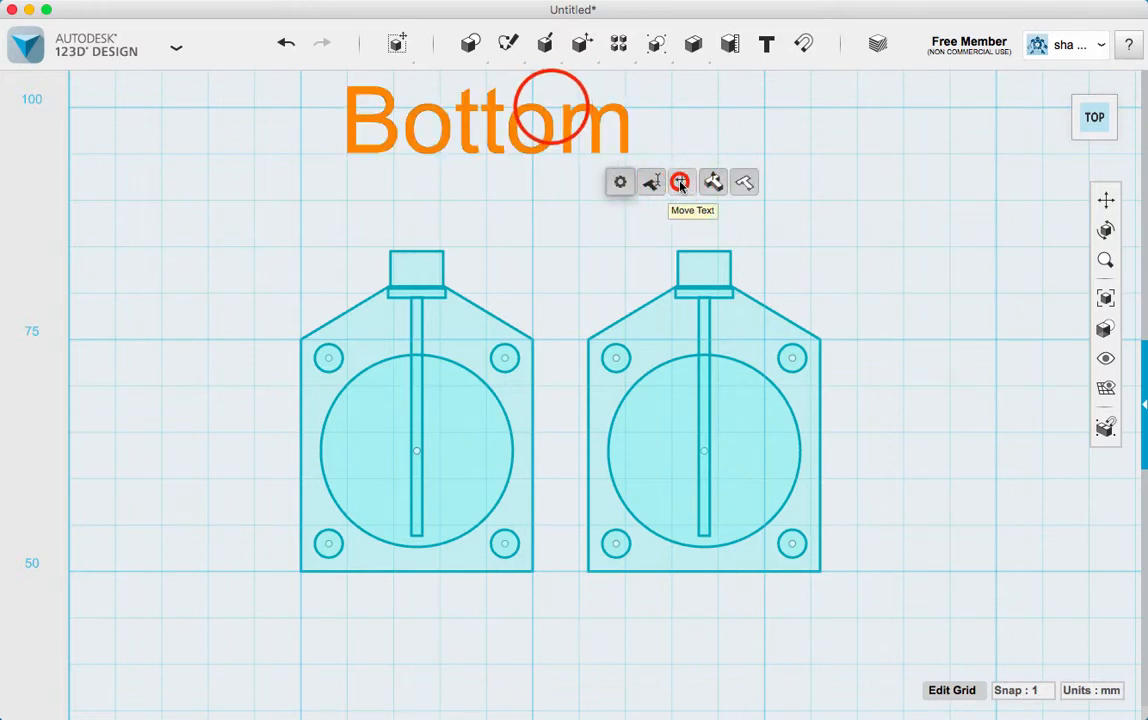
{"action": "left_click_drag", "start_coordinate": [551, 108], "coordinate": [472, 107]}
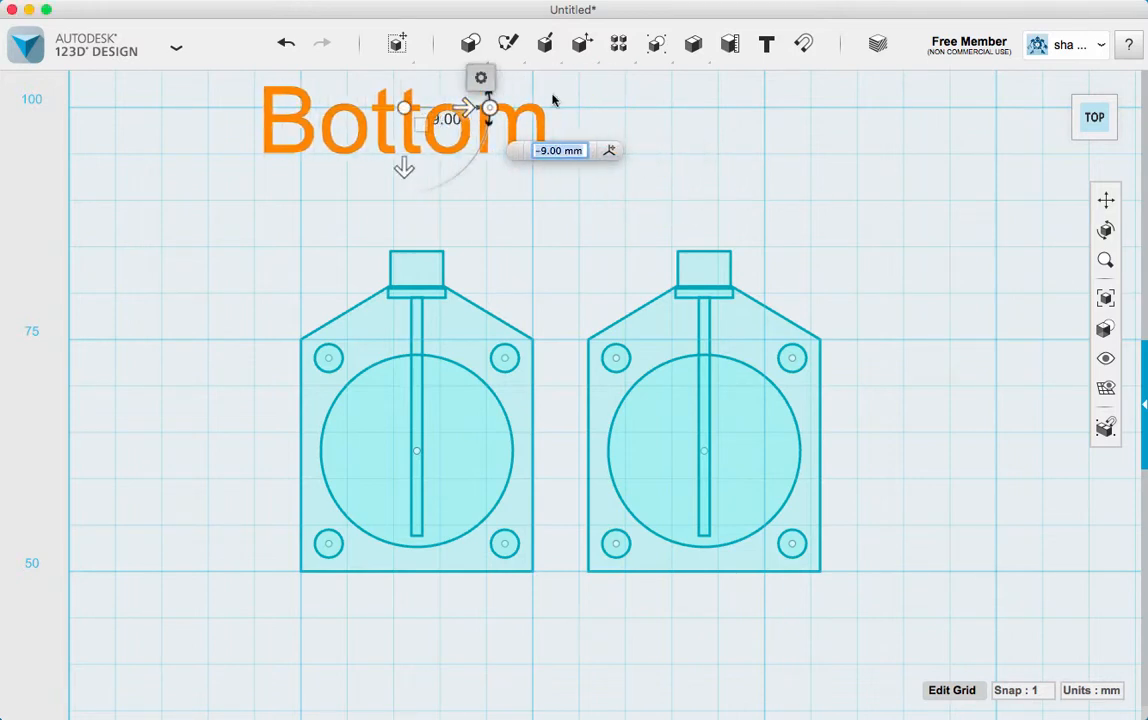
Add the text "Top" in Arial, 10 mm high, above the right profile
{"action": "left_click", "coordinate": [766, 44]}
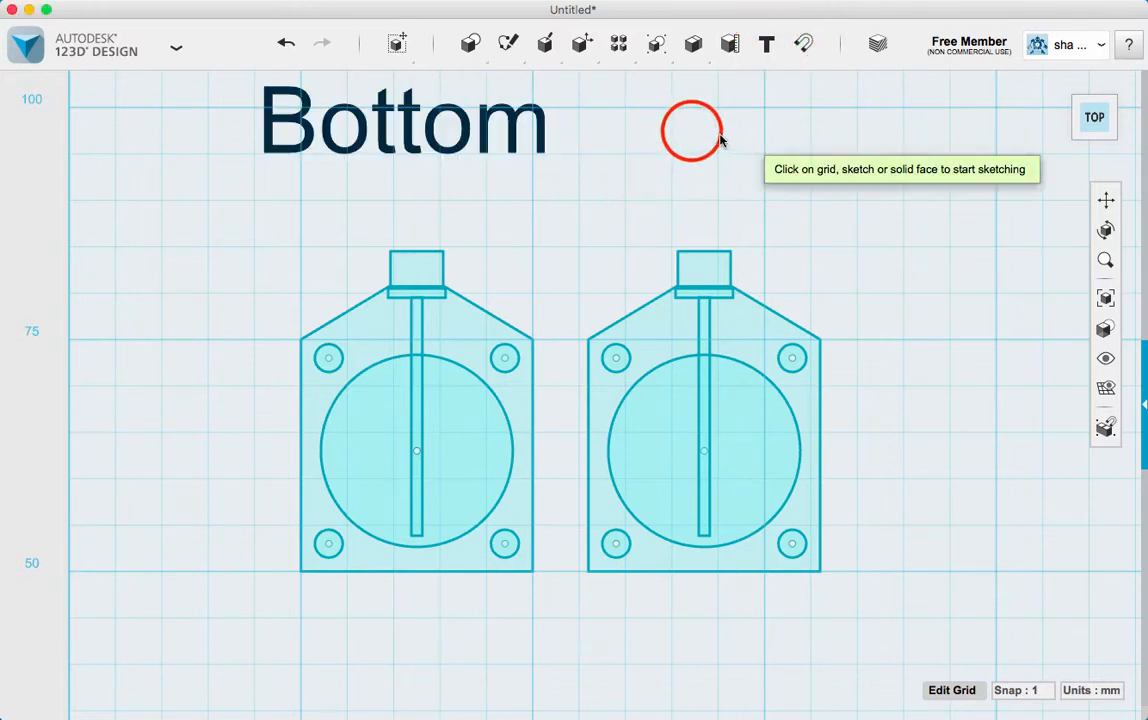
{"action": "left_click", "coordinate": [690, 129]}
{"action": "left_click", "coordinate": [676, 129]}
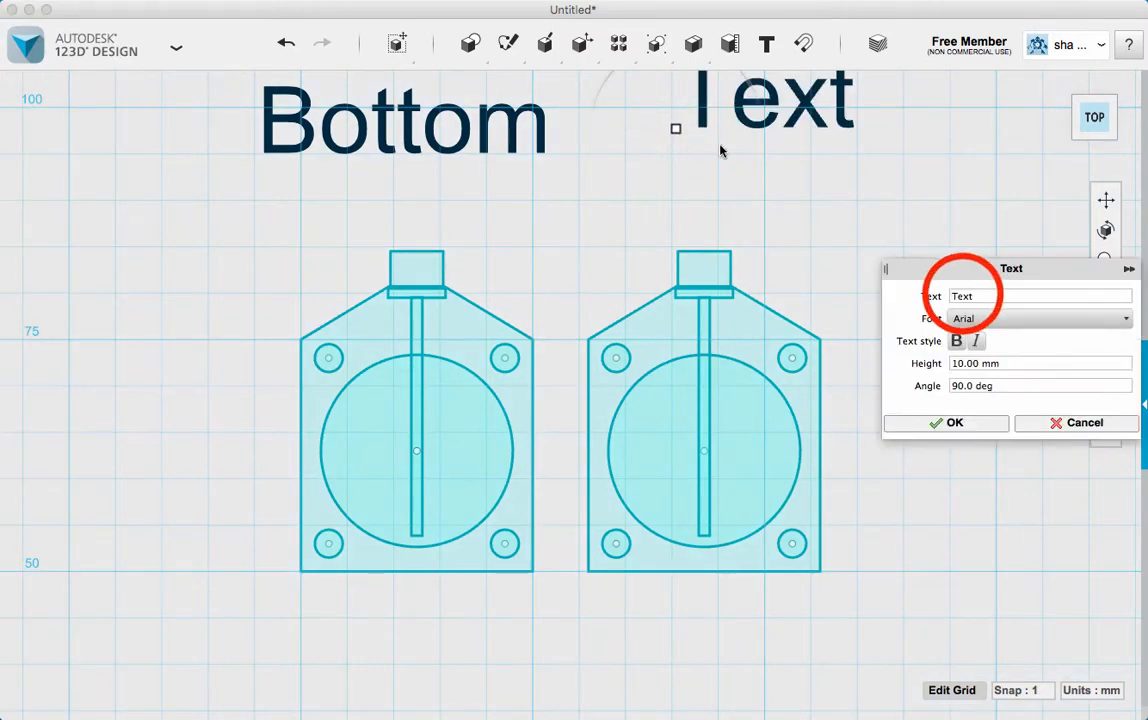
{"action": "double_click", "coordinate": [962, 296]}
{"action": "type", "text": "Top"}
{"action": "key", "text": "Return"}
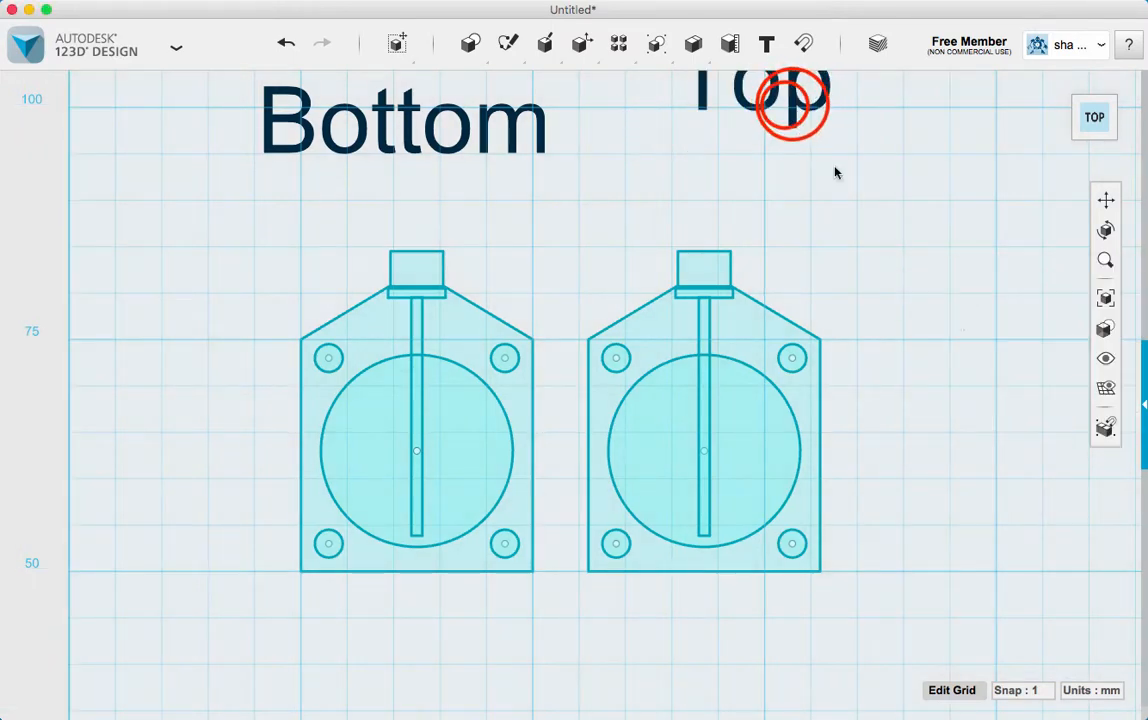
Move the "Top" text 6 mm down and shift it left so it sits over the right profile
{"action": "left_click", "coordinate": [790, 105]}
{"action": "mouse_move", "coordinate": [832, 184]}
{"action": "left_click", "coordinate": [887, 180]}
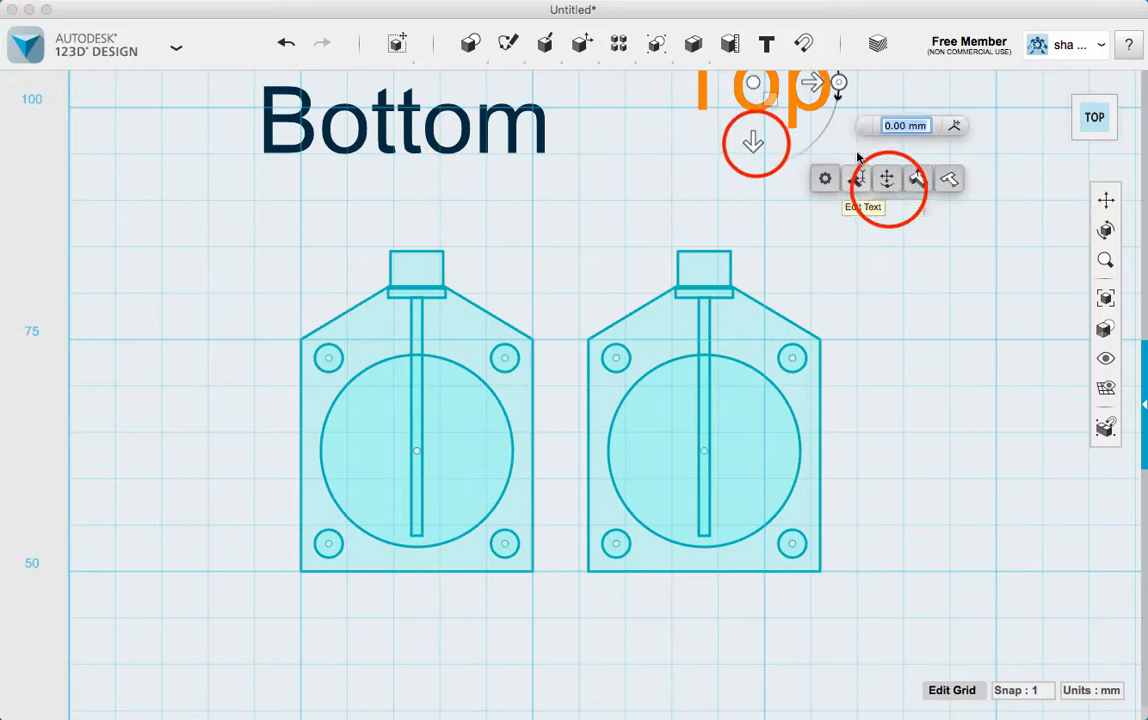
{"action": "left_click_drag", "start_coordinate": [748, 141], "coordinate": [756, 195]}
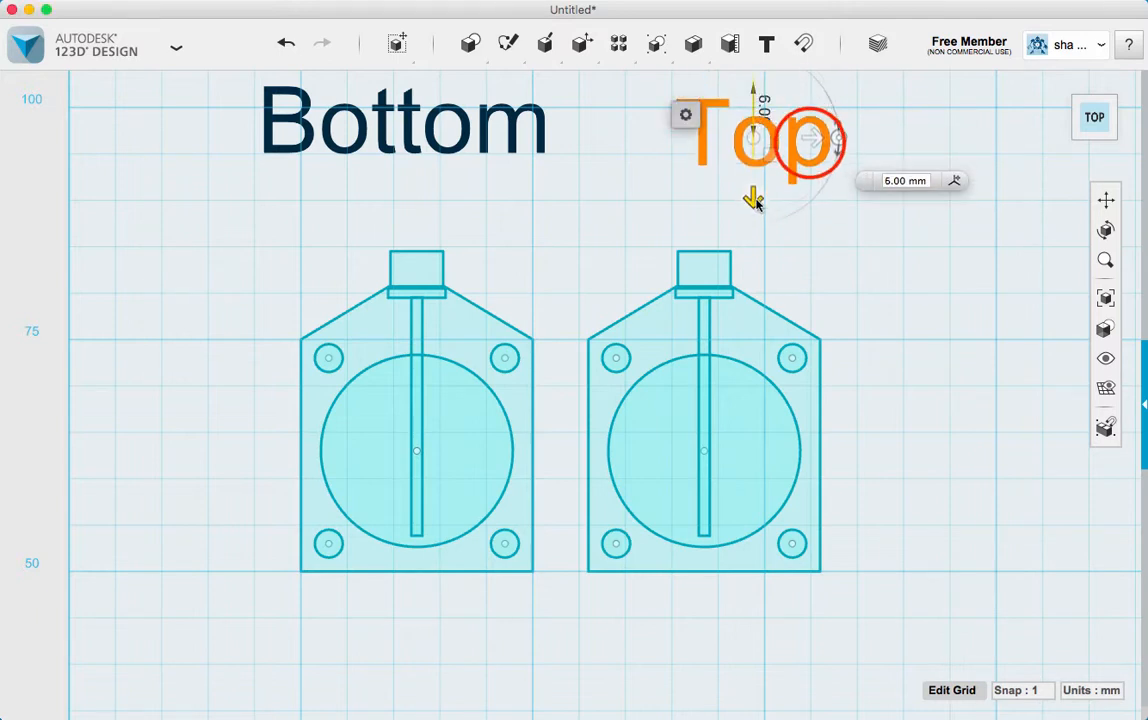
{"action": "left_click_drag", "start_coordinate": [810, 140], "coordinate": [758, 143]}
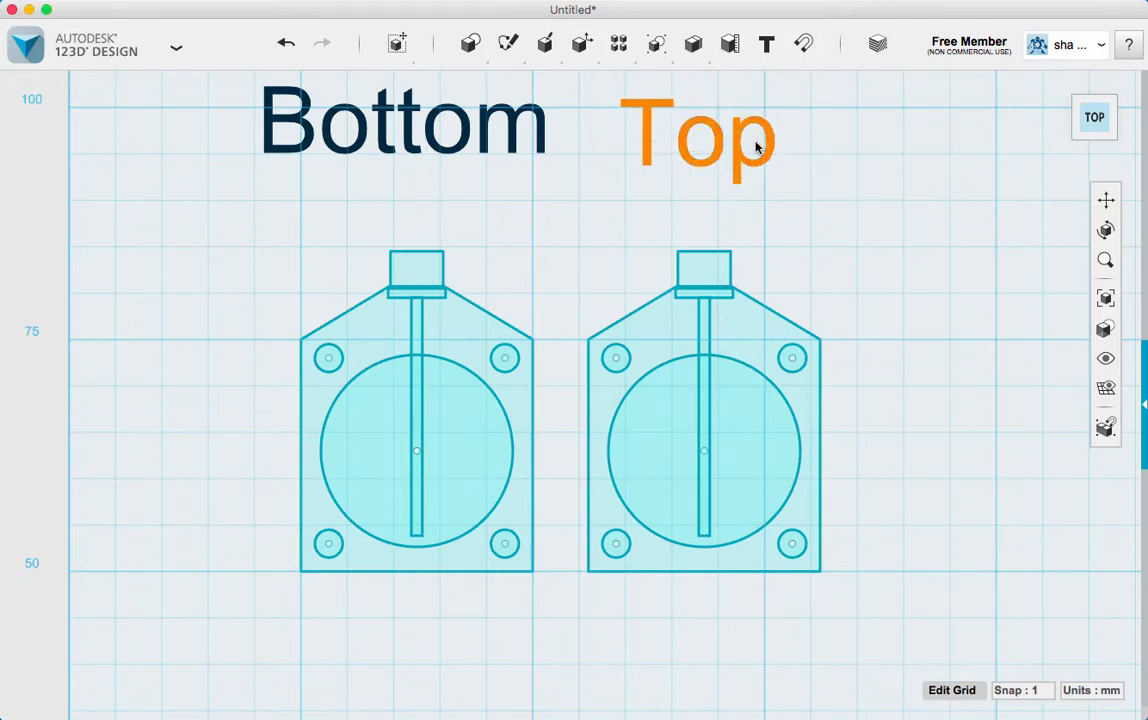
Extrude the outline of the "Bottom" profile 4 mm
{"action": "left_click", "coordinate": [463, 352]}
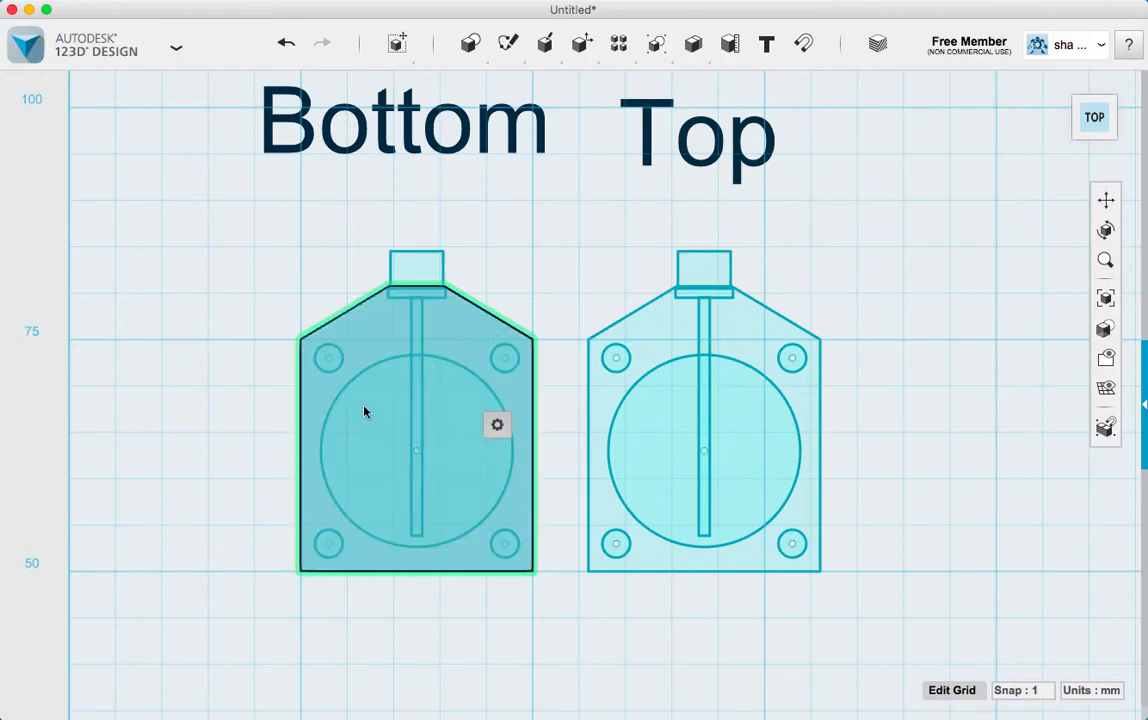
{"action": "right_click_drag", "start_coordinate": [236, 456], "coordinate": [238, 418]}
{"action": "mouse_move", "coordinate": [164, 431]}
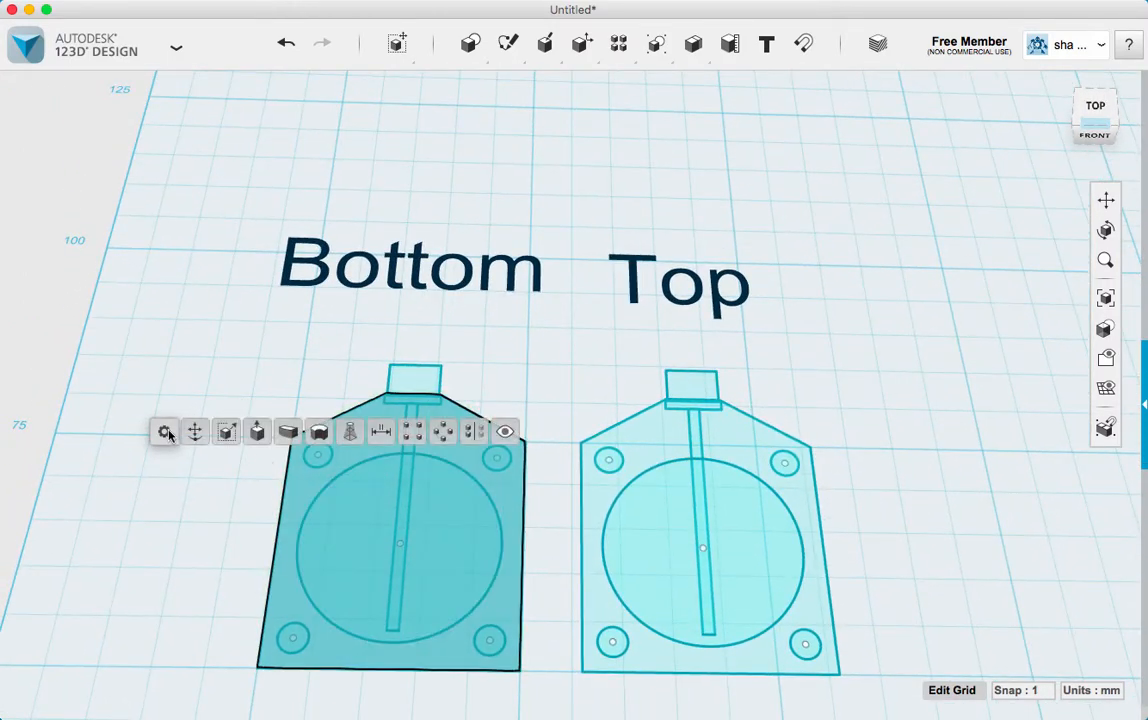
{"action": "left_click", "coordinate": [258, 430]}
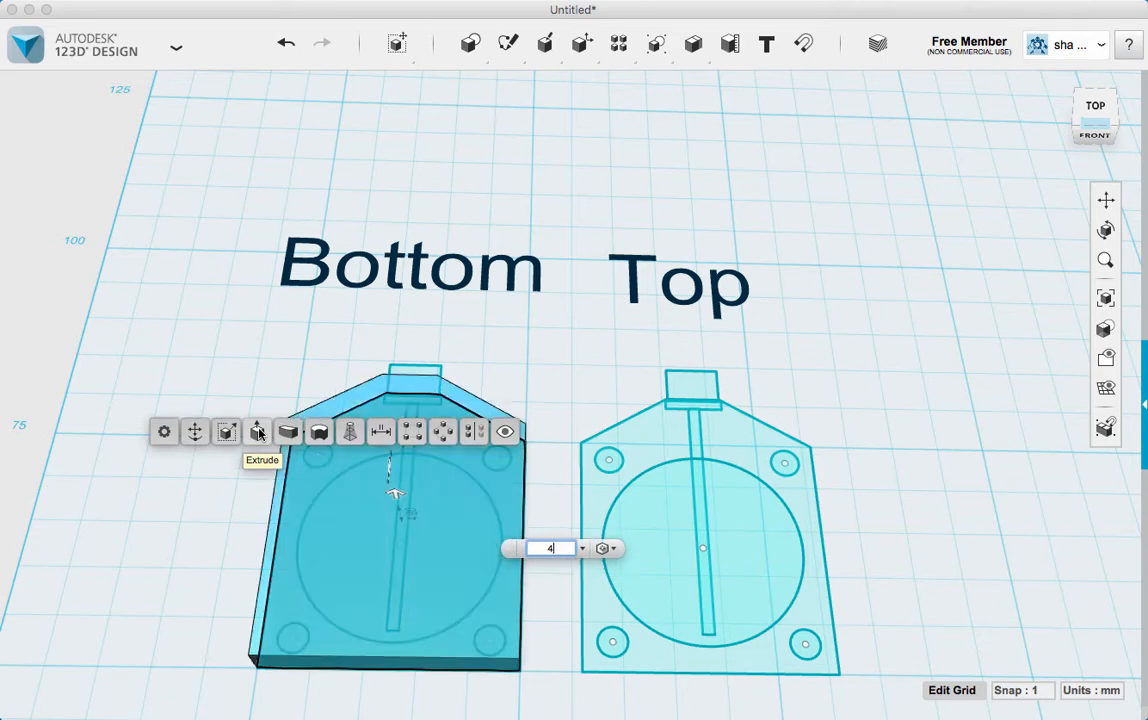
{"action": "key", "text": "Return"}
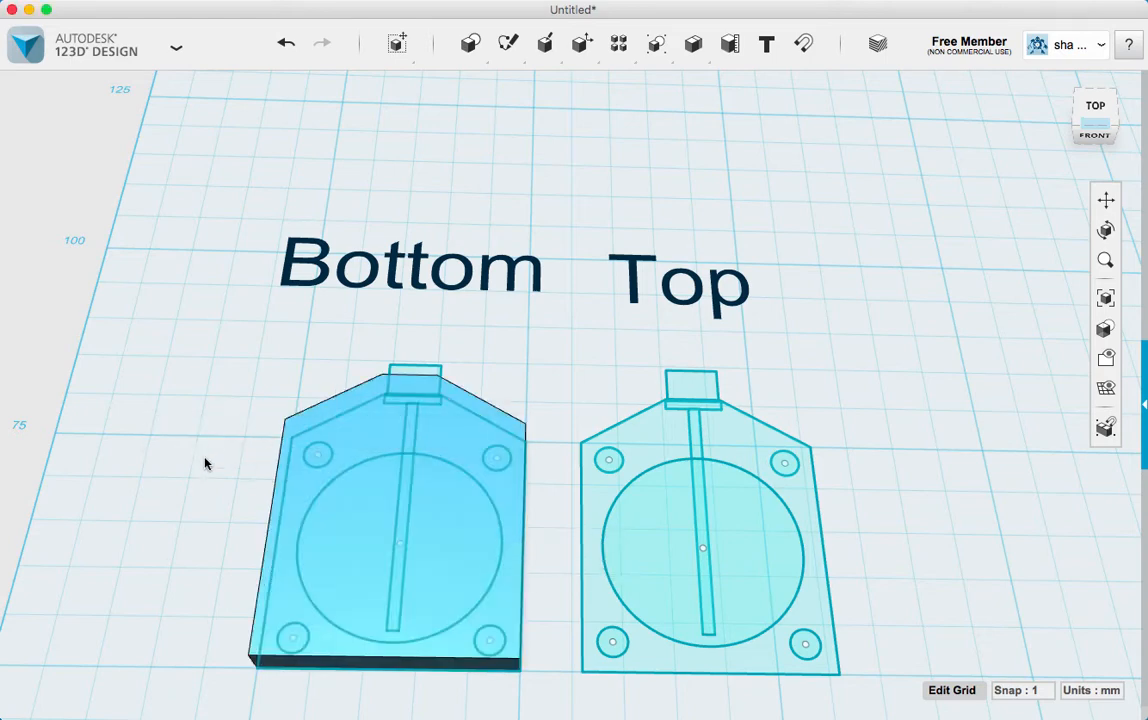
Hide the outline sketch on the underside of the extruded "Bottom" body
{"action": "mouse_move", "coordinate": [221, 467]}
{"action": "right_mouse_down"}
{"action": "mouse_move", "coordinate": [225, 439]}
{"action": "mouse_move", "coordinate": [222, 467]}
{"action": "right_mouse_up"}
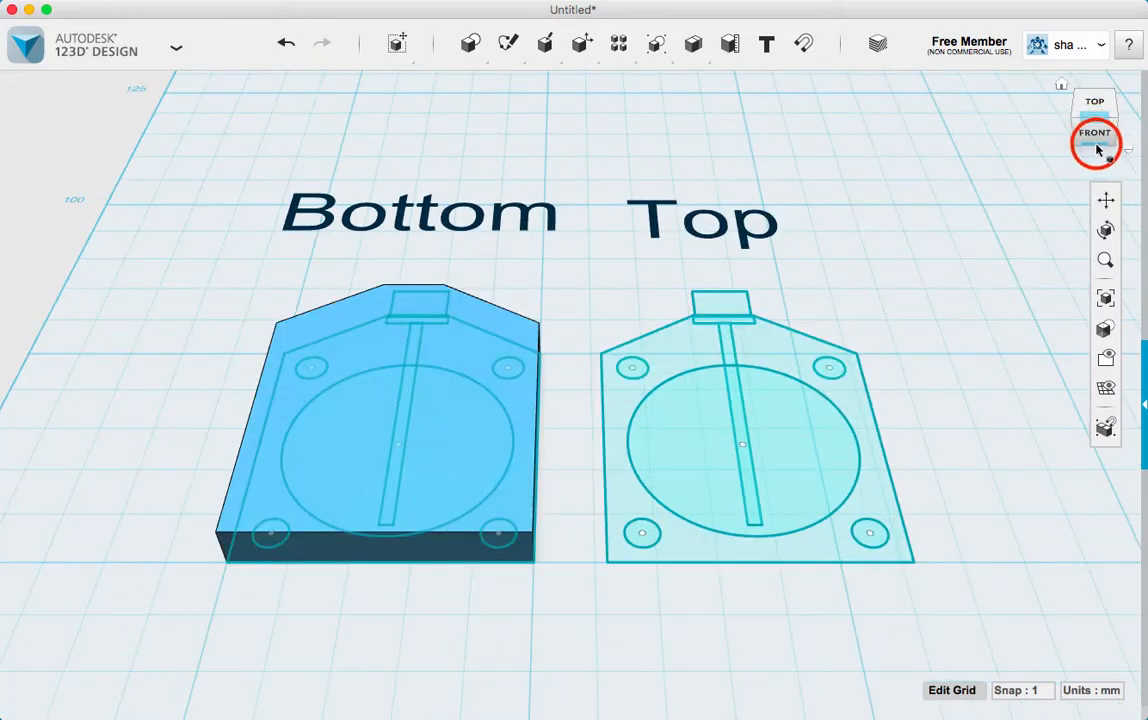
{"action": "left_click", "coordinate": [1095, 138]}
{"action": "left_click", "coordinate": [1097, 150]}
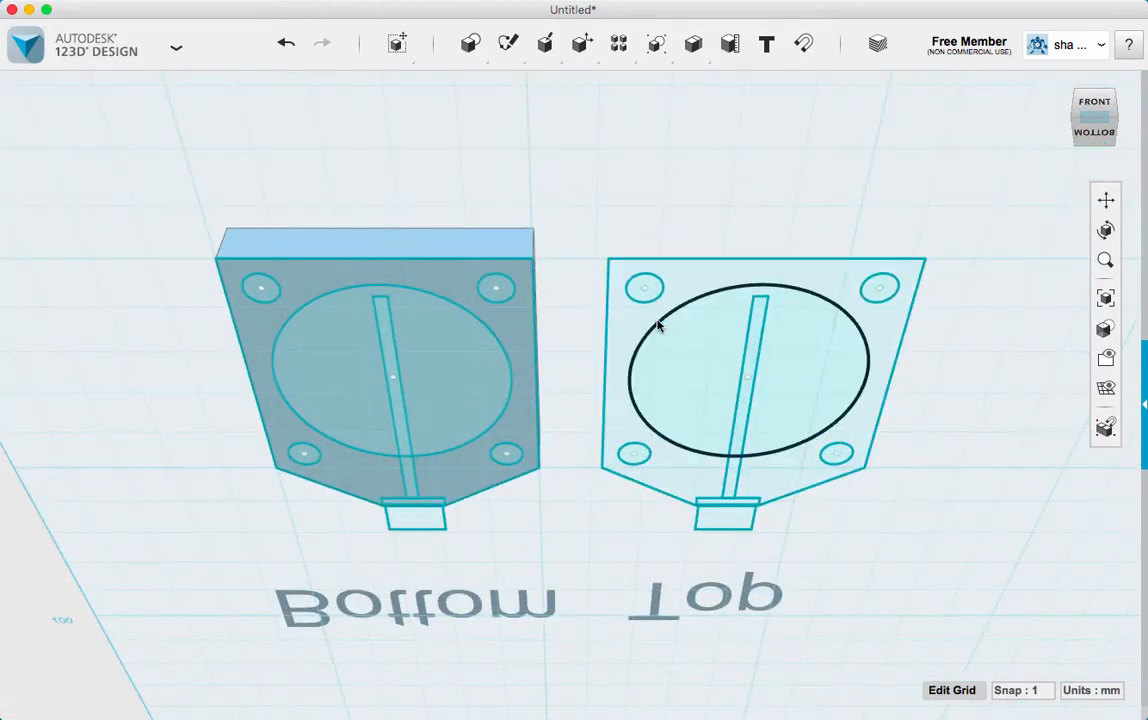
{"action": "left_click", "coordinate": [451, 279]}
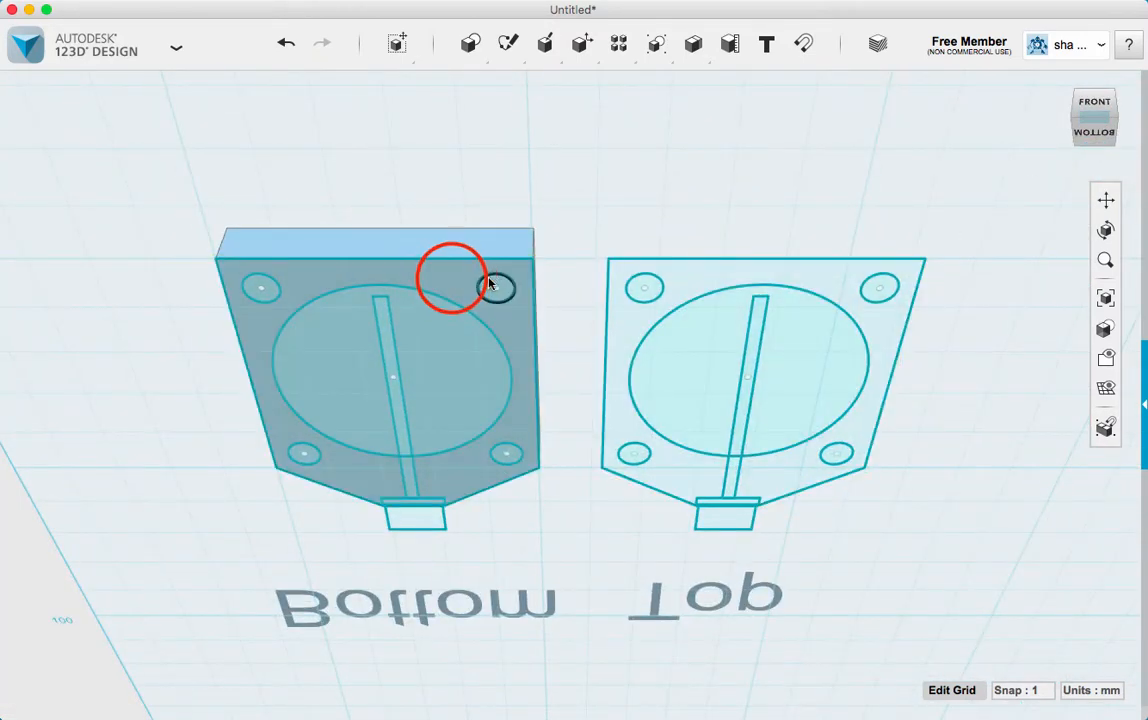
{"action": "mouse_move", "coordinate": [484, 352]}
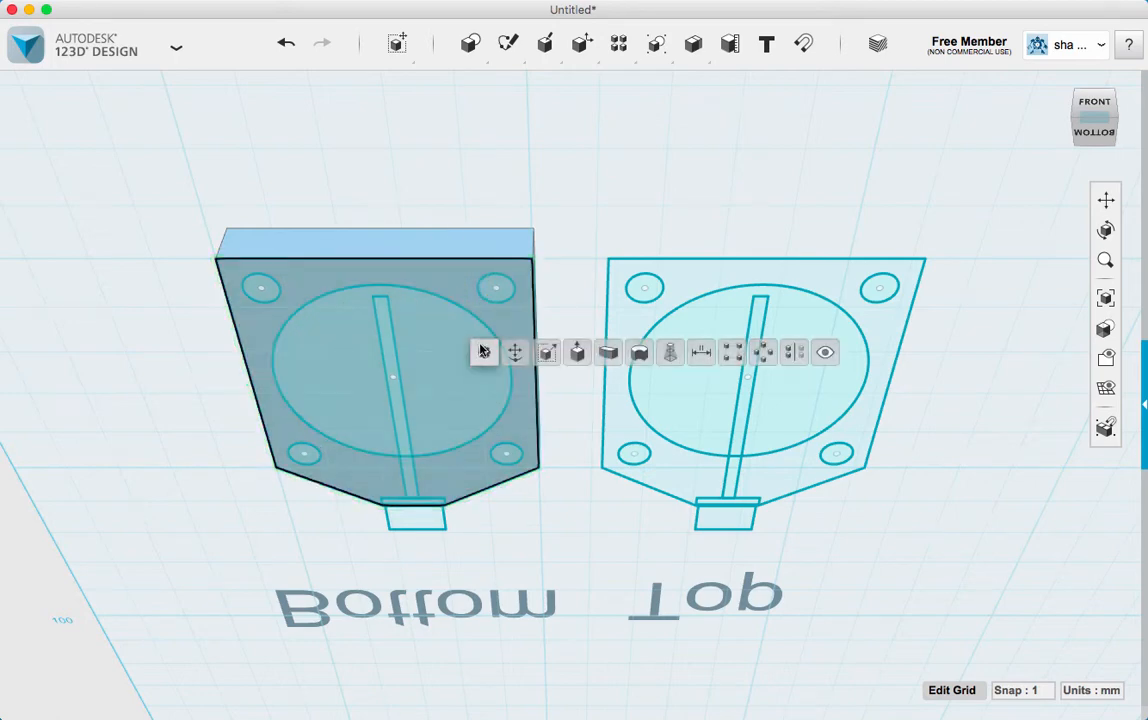
{"action": "left_click", "coordinate": [826, 353]}
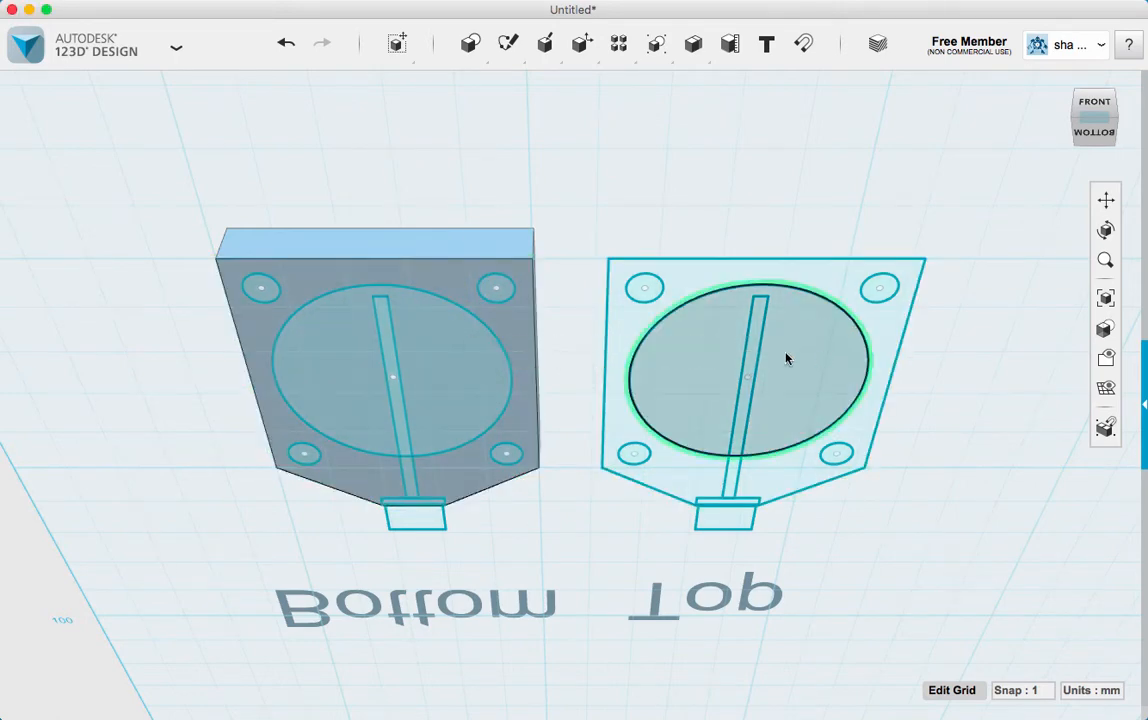
Move the large circle, corner circles and rectangle sketches of the "Bottom" part up 4 mm onto the body's upper face
{"action": "left_click", "coordinate": [502, 288]}
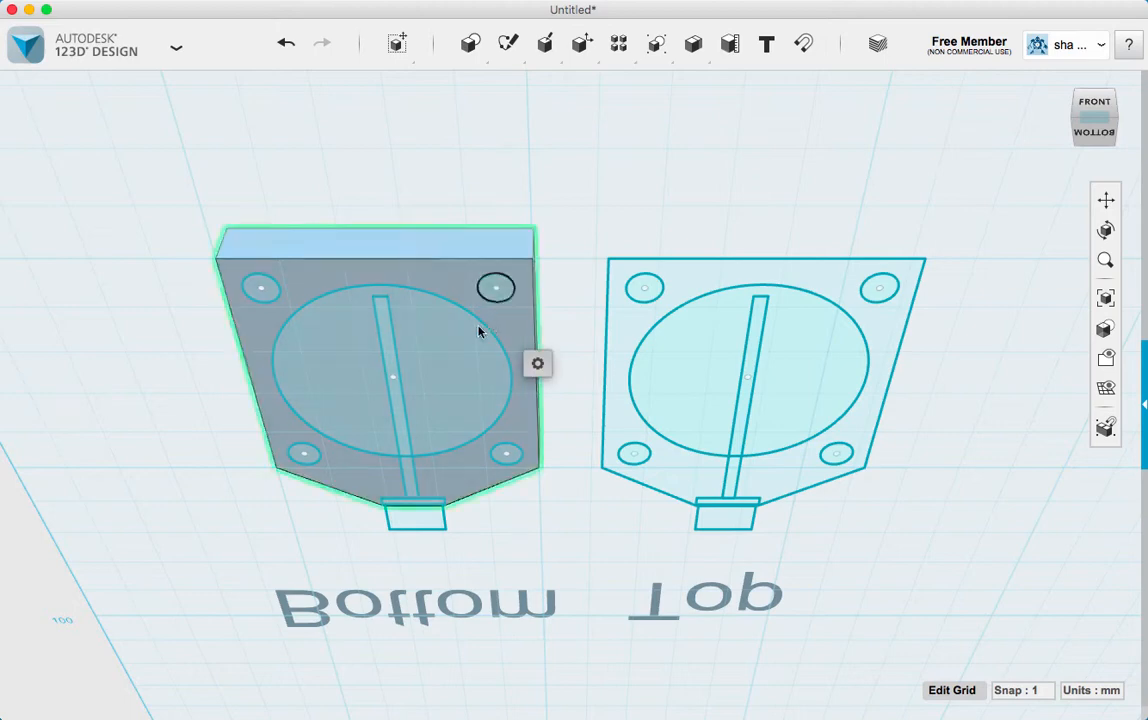
{"action": "left_click", "coordinate": [459, 343]}
{"action": "left_click", "coordinate": [390, 350]}
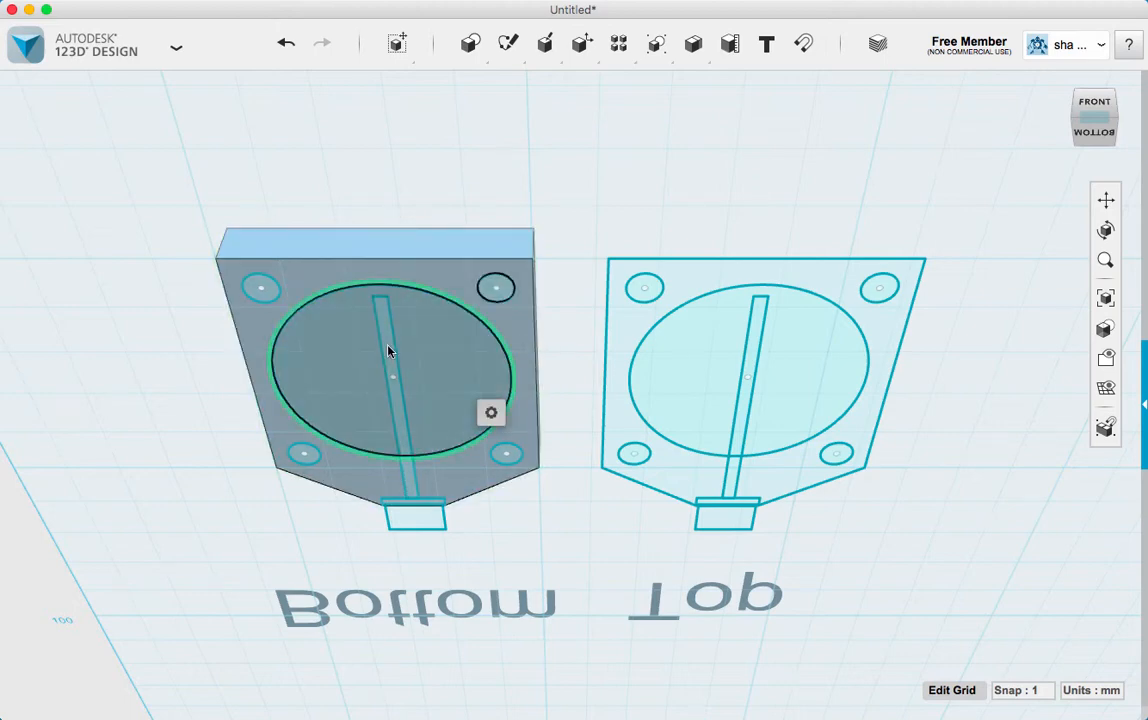
{"action": "left_click", "coordinate": [261, 284]}
{"action": "left_click", "coordinate": [302, 456], "text": "shift"}
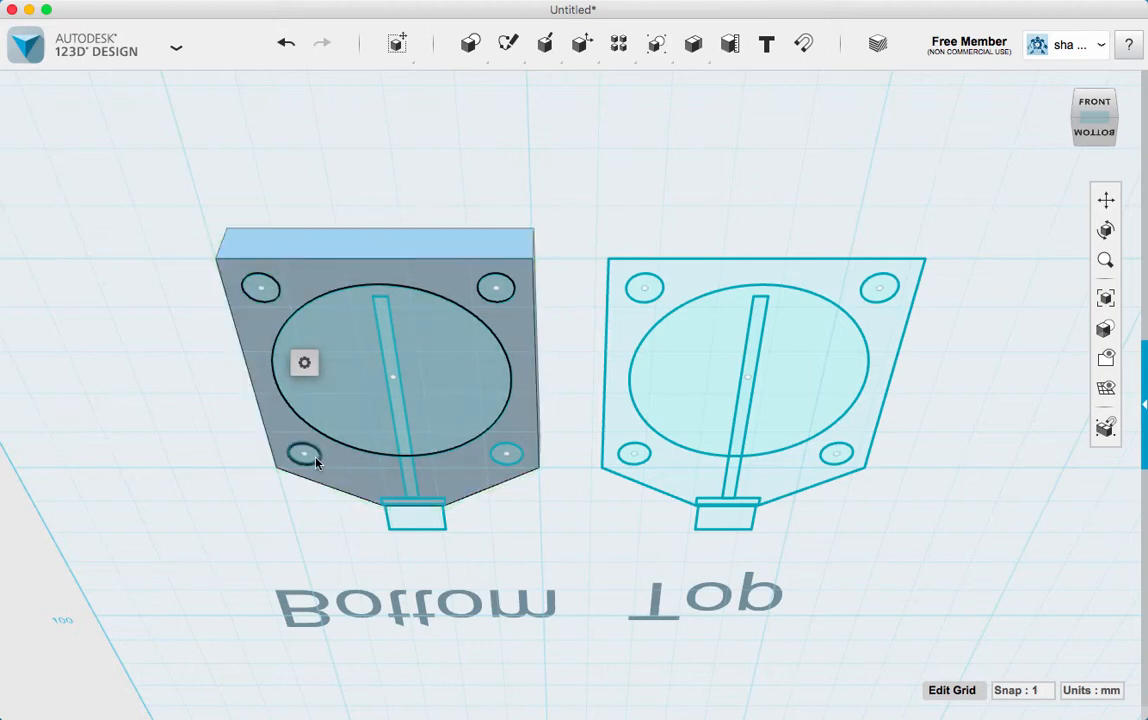
{"action": "left_click", "coordinate": [306, 455]}
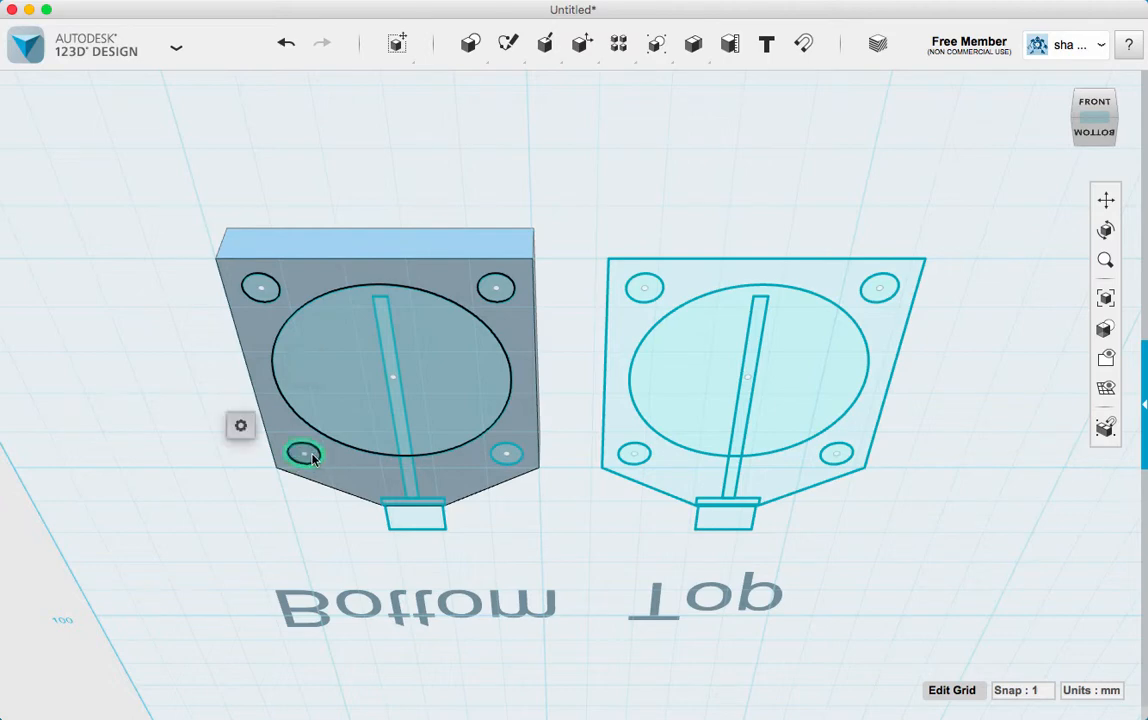
{"action": "left_click", "coordinate": [390, 452]}
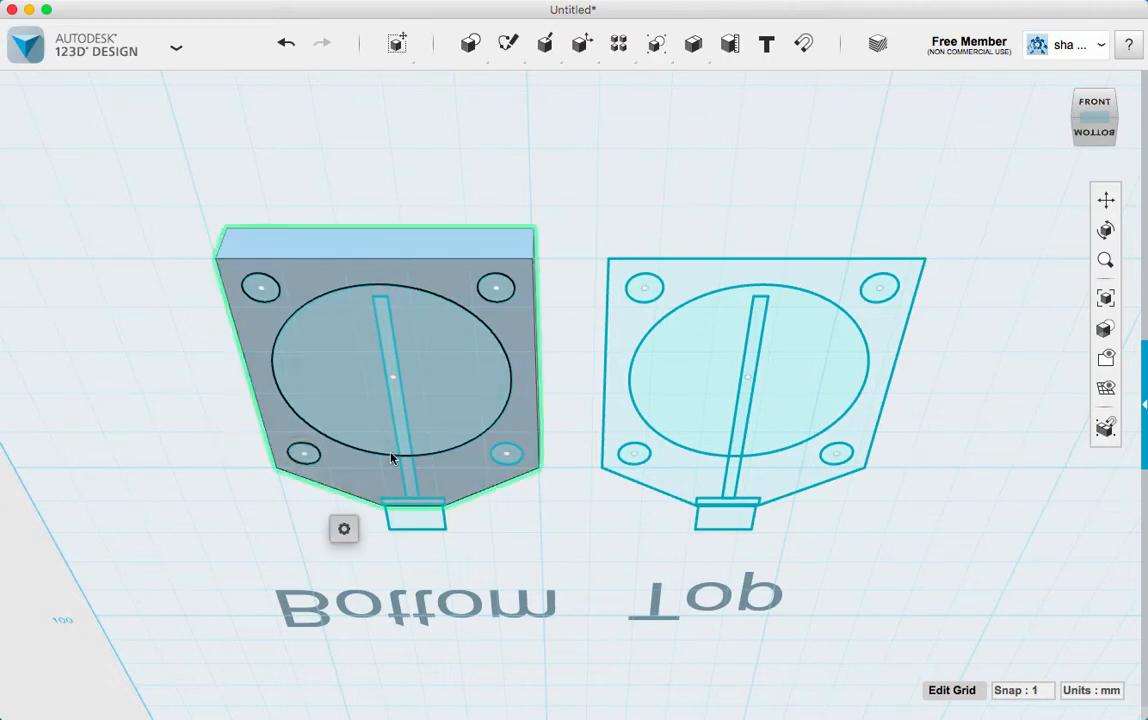
{"action": "left_click", "coordinate": [508, 457]}
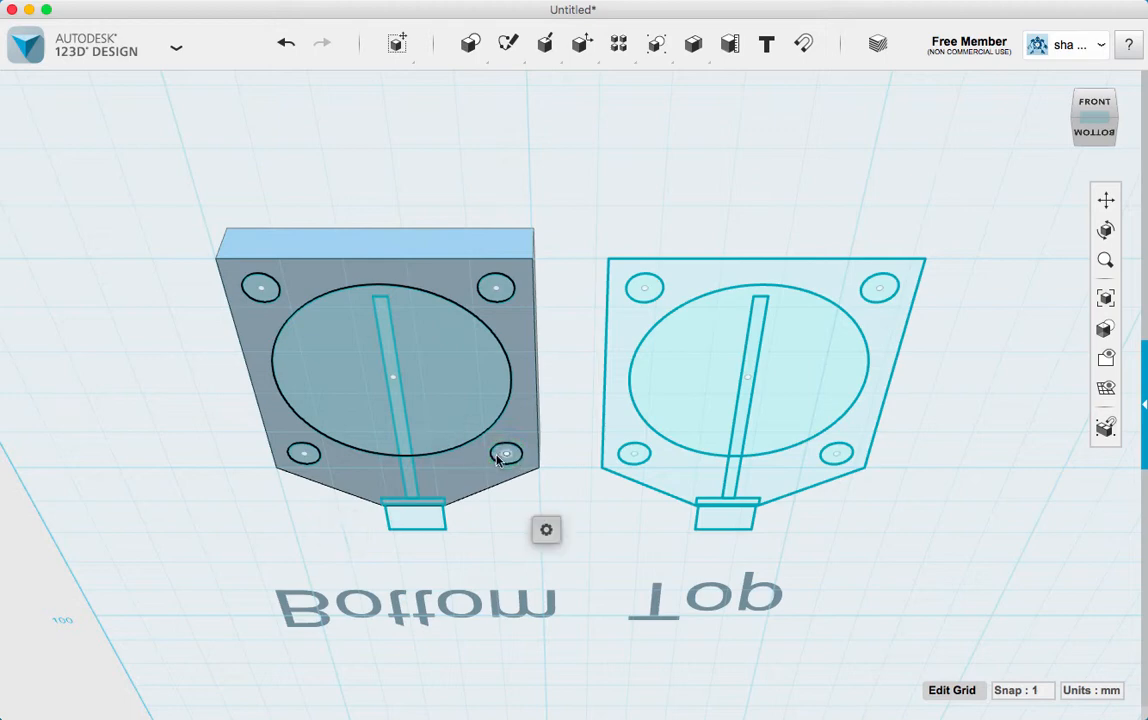
{"action": "left_click", "coordinate": [419, 516]}
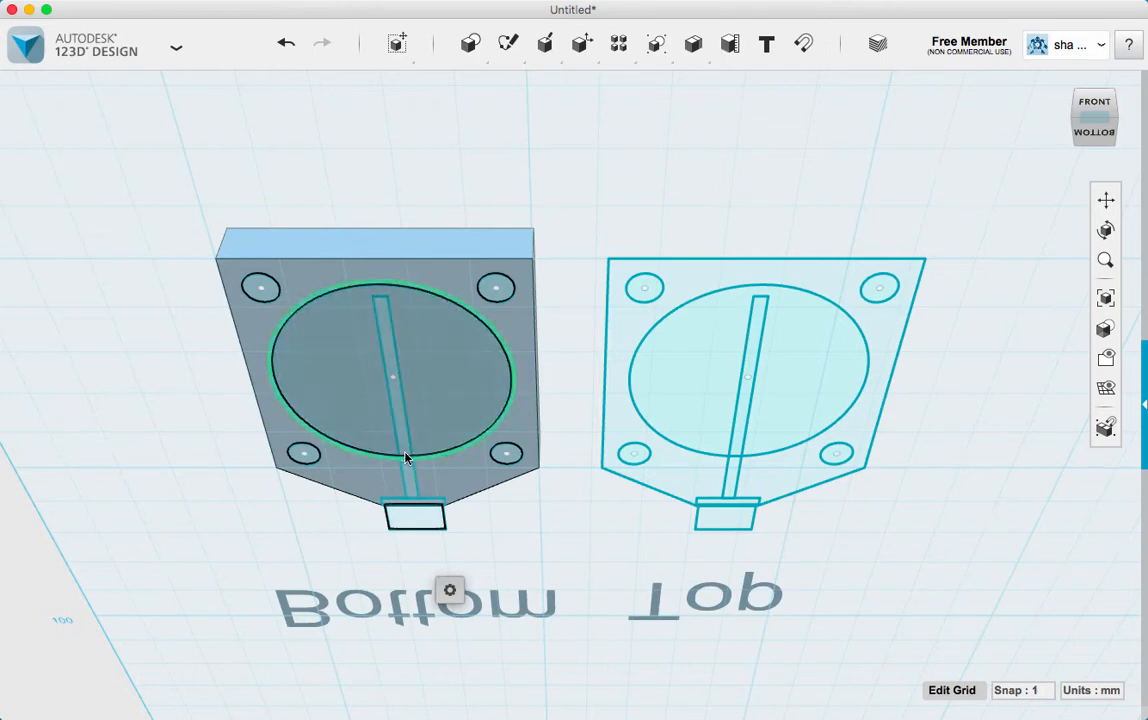
{"action": "left_click", "coordinate": [414, 510]}
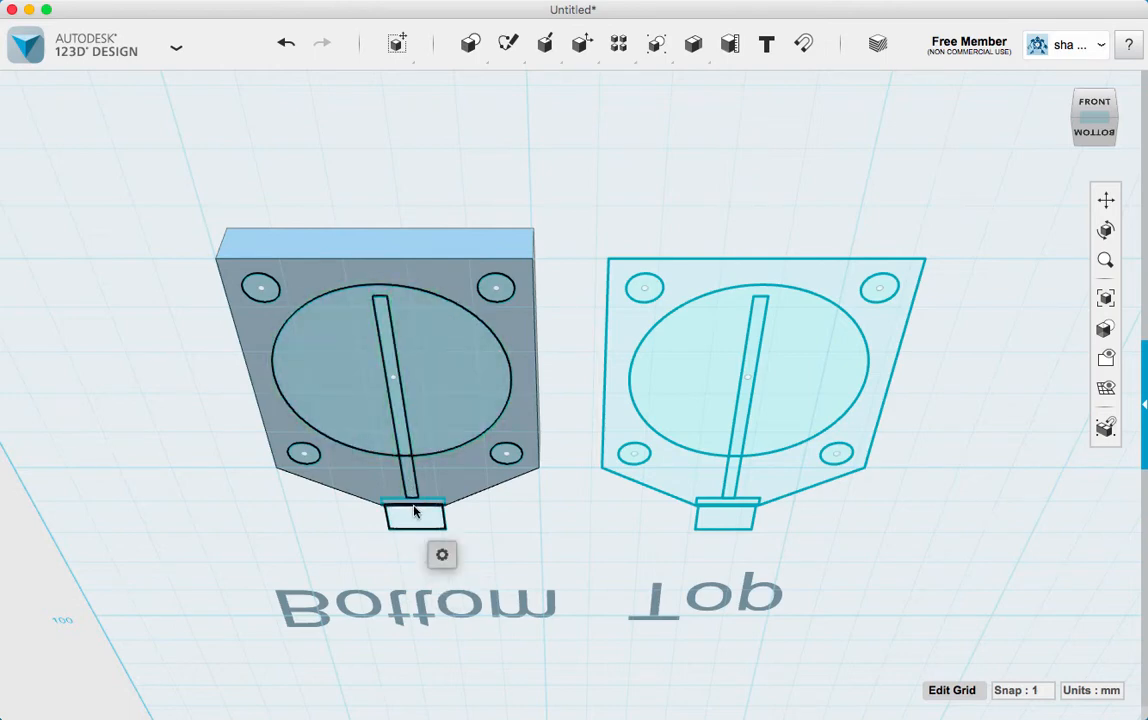
{"action": "scroll", "coordinate": [413, 521], "scroll_direction": "up", "scroll_amount": 8}
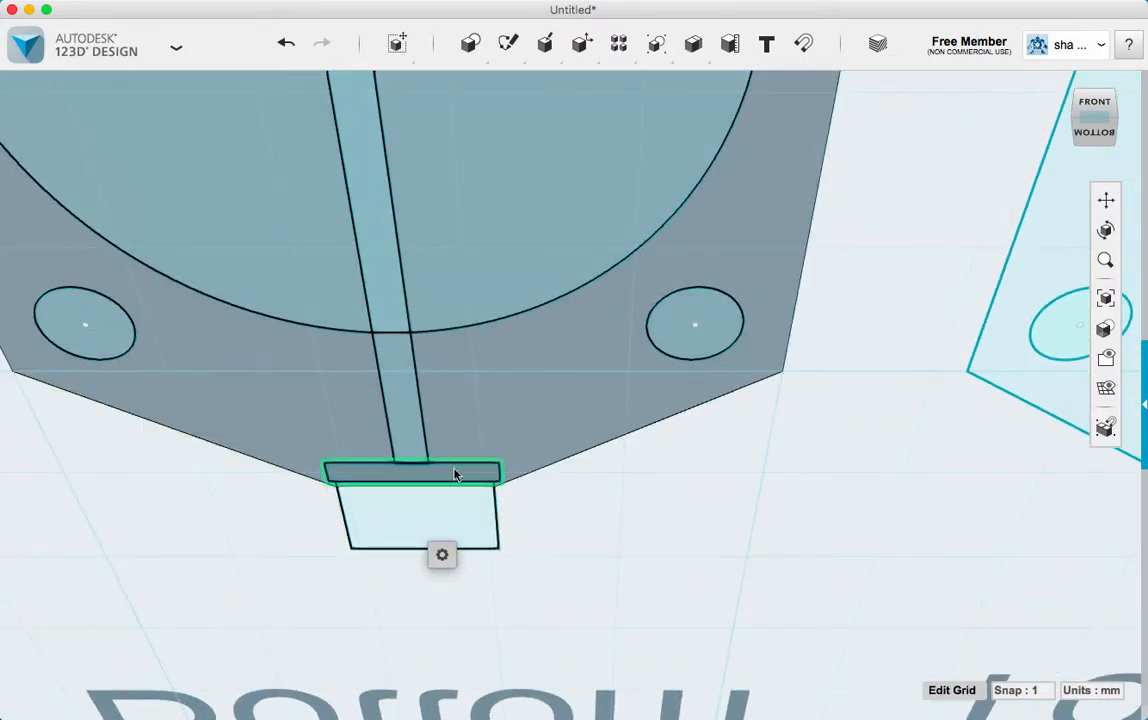
{"action": "left_click", "coordinate": [456, 472]}
{"action": "left_click", "coordinate": [438, 508]}
{"action": "scroll", "coordinate": [438, 508], "scroll_direction": "down", "scroll_amount": 8}
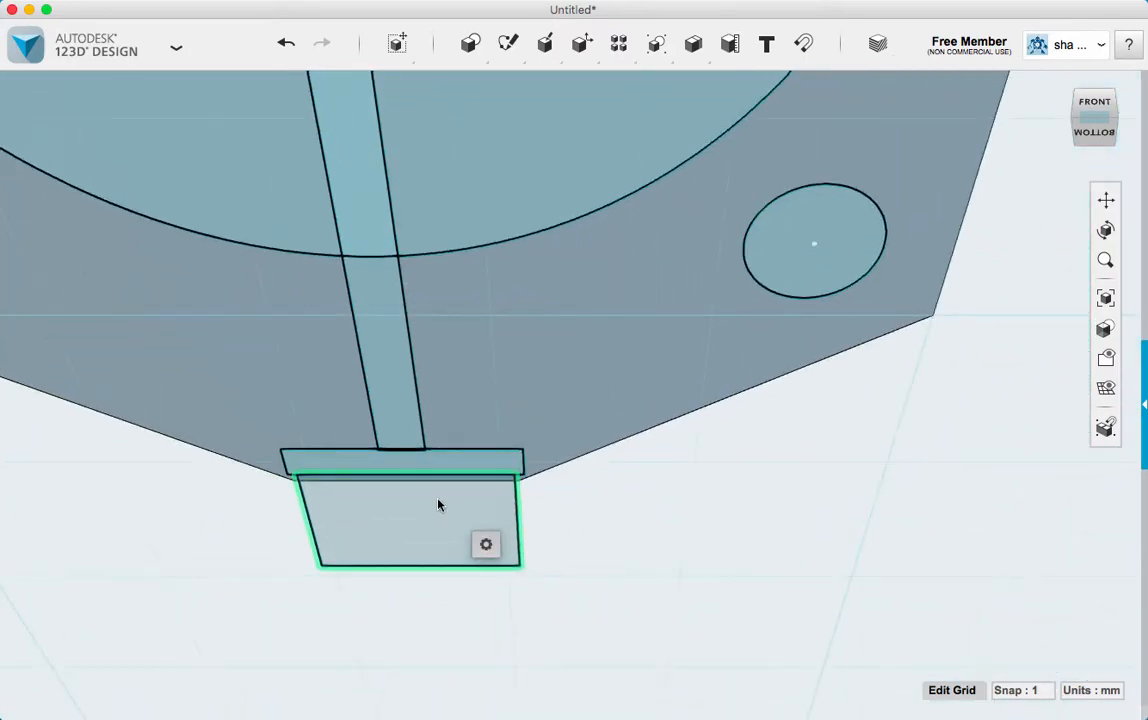
{"action": "scroll", "coordinate": [438, 494], "scroll_direction": "down", "scroll_amount": 6}
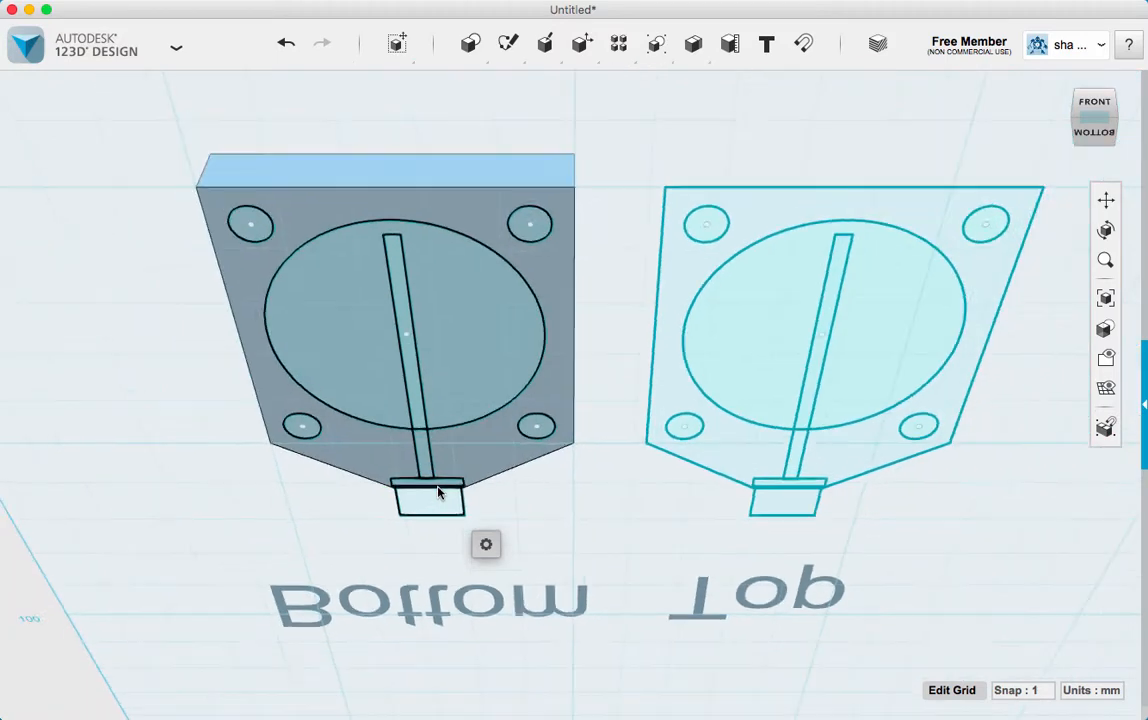
{"action": "left_click", "coordinate": [1080, 115]}
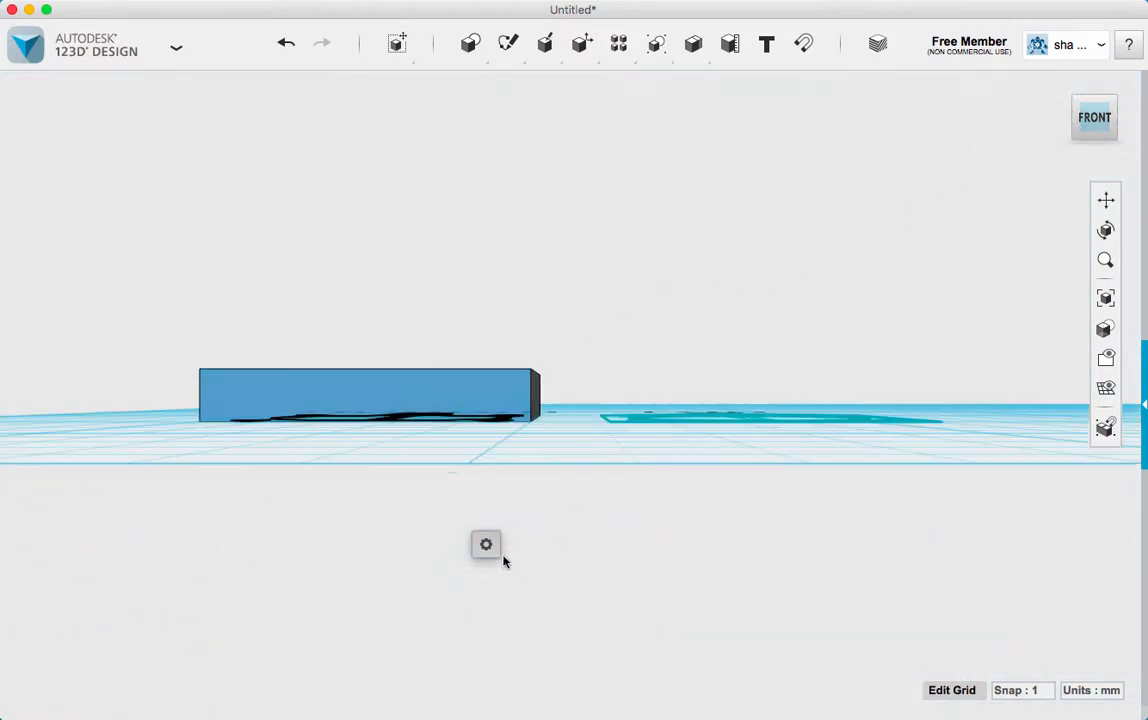
{"action": "left_click", "coordinate": [515, 543]}
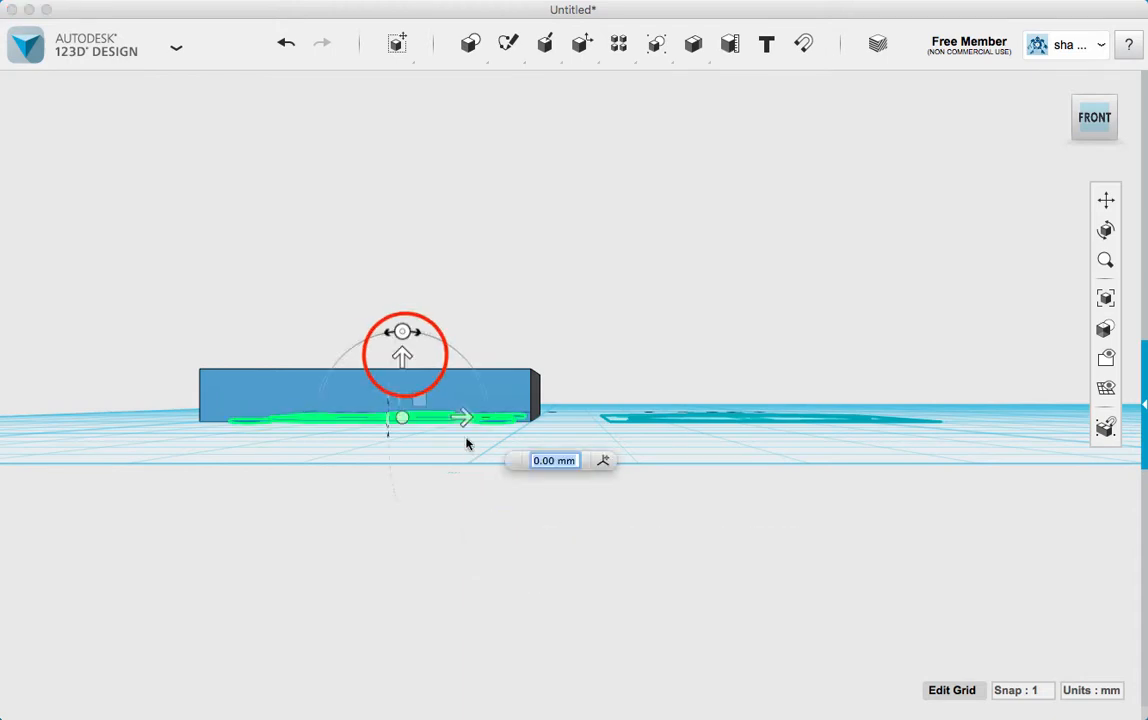
{"action": "left_click_drag", "start_coordinate": [402, 352], "coordinate": [406, 341]}
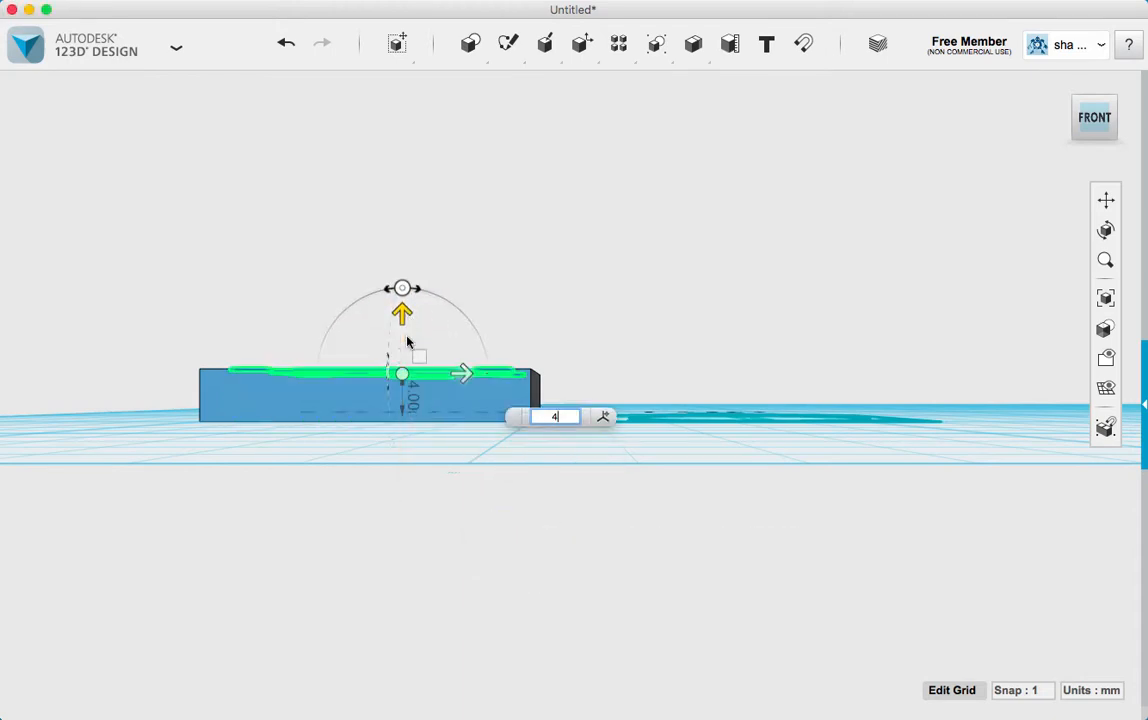
{"action": "key", "text": "Return"}
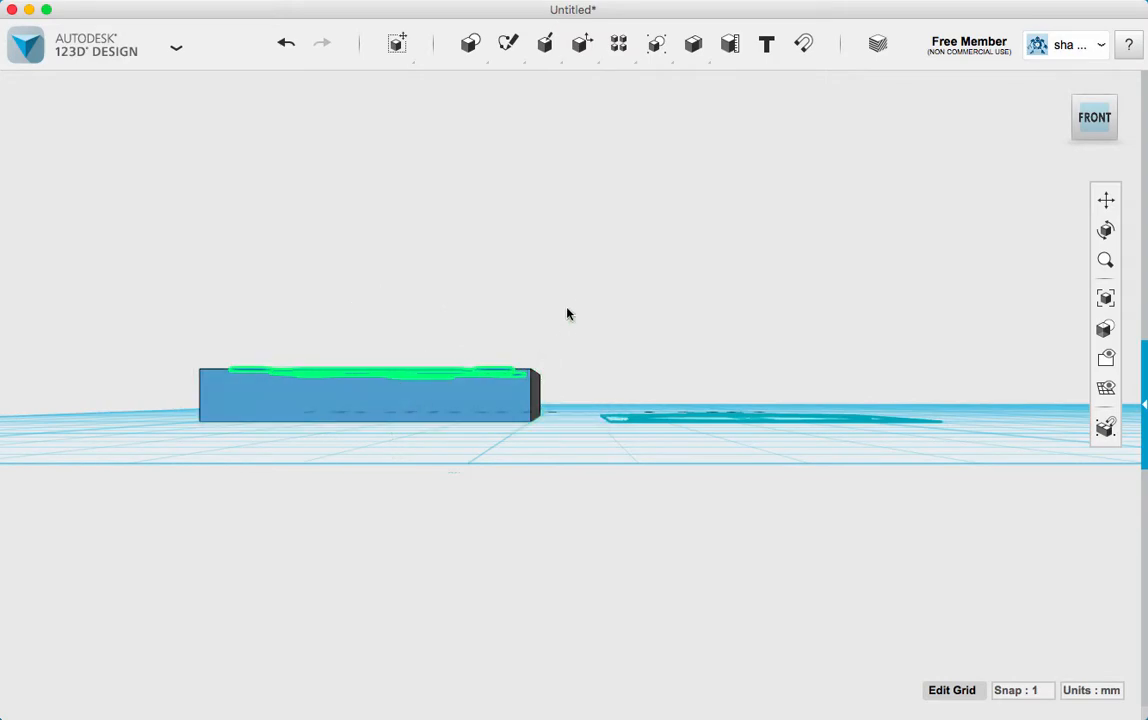
{"action": "right_click_drag", "start_coordinate": [566, 313], "coordinate": [571, 403]}
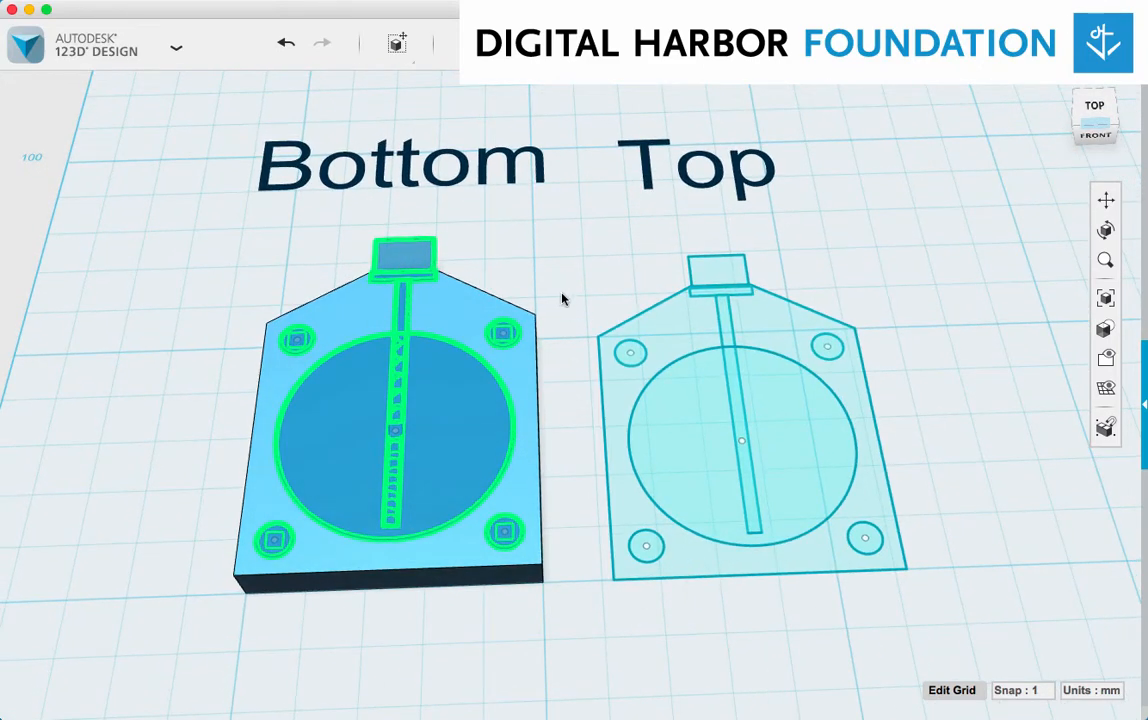
{"action": "left_click", "coordinate": [566, 434]}
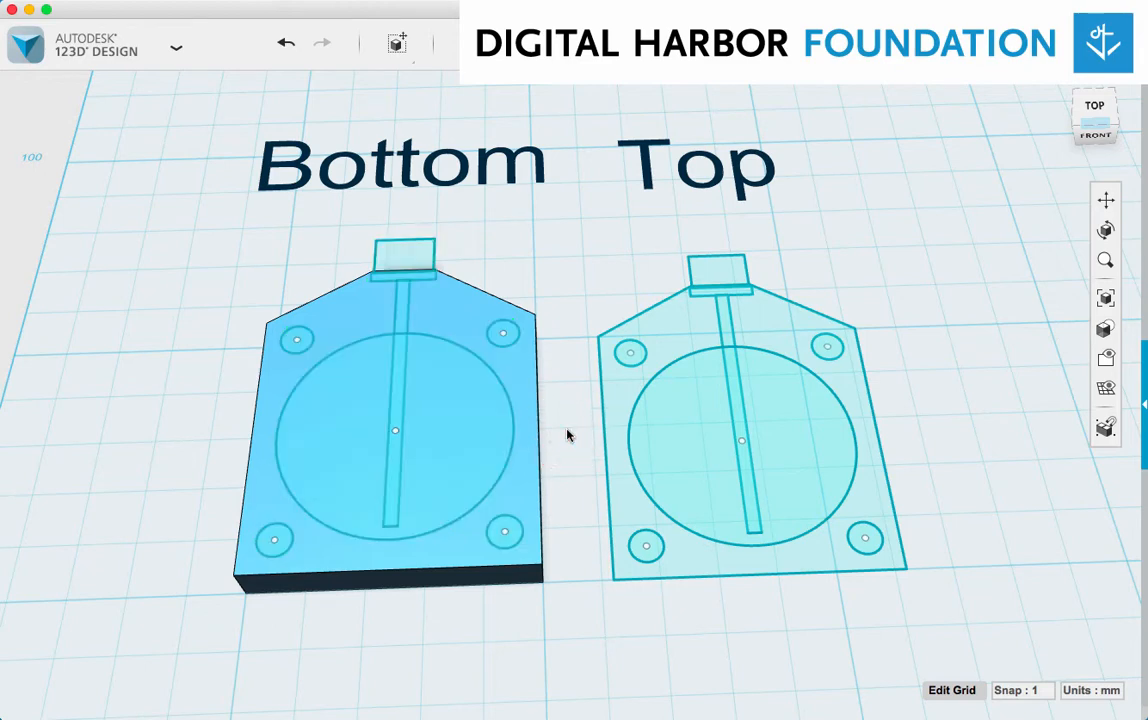
Cut the large circle 3.2 mm deep into the "Bottom" body with Extrude
{"action": "left_click", "coordinate": [459, 433]}
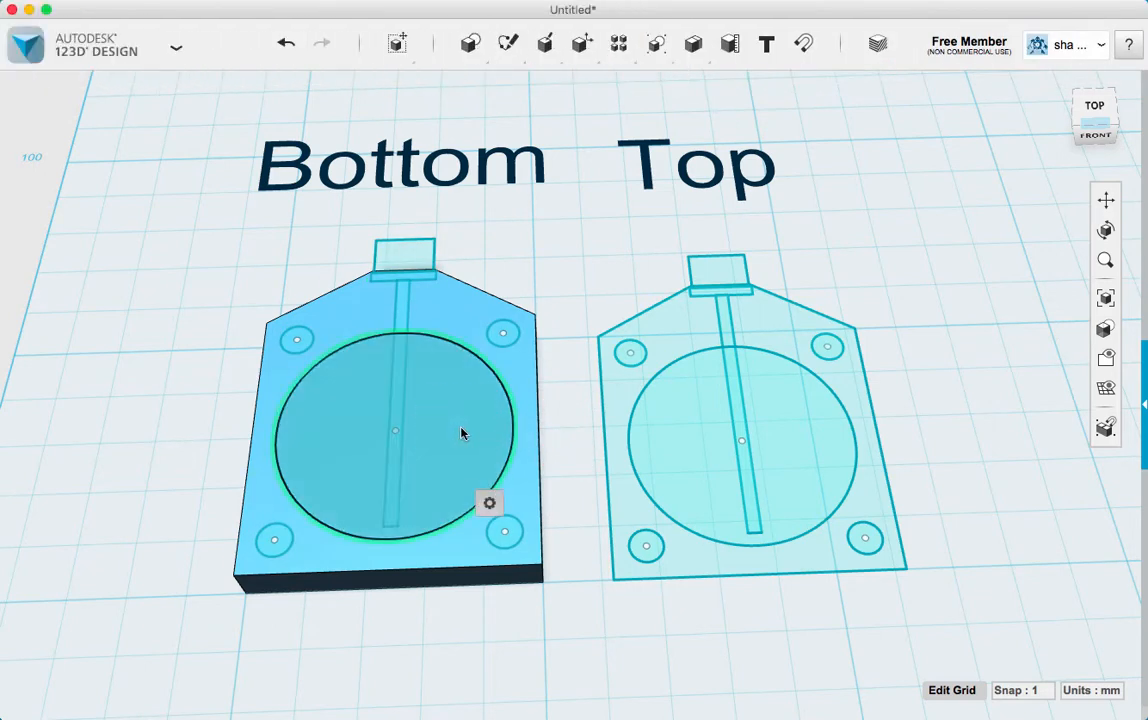
{"action": "mouse_move", "coordinate": [489, 502]}
{"action": "left_click", "coordinate": [582, 502]}
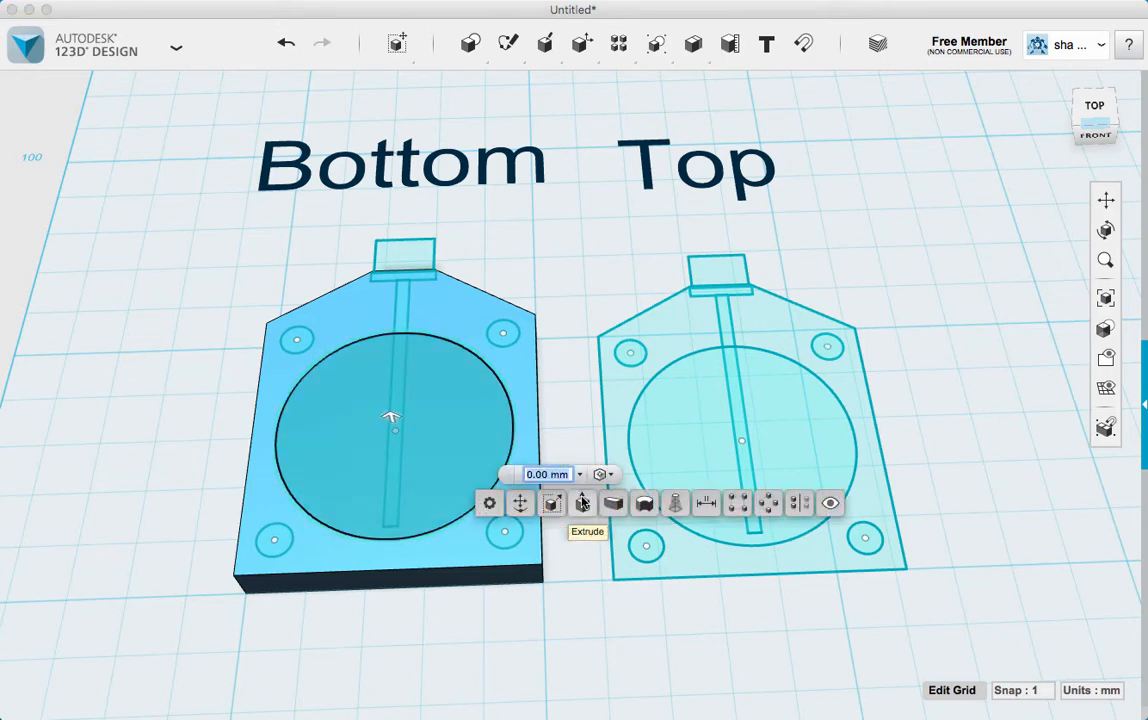
{"action": "left_click", "coordinate": [391, 416]}
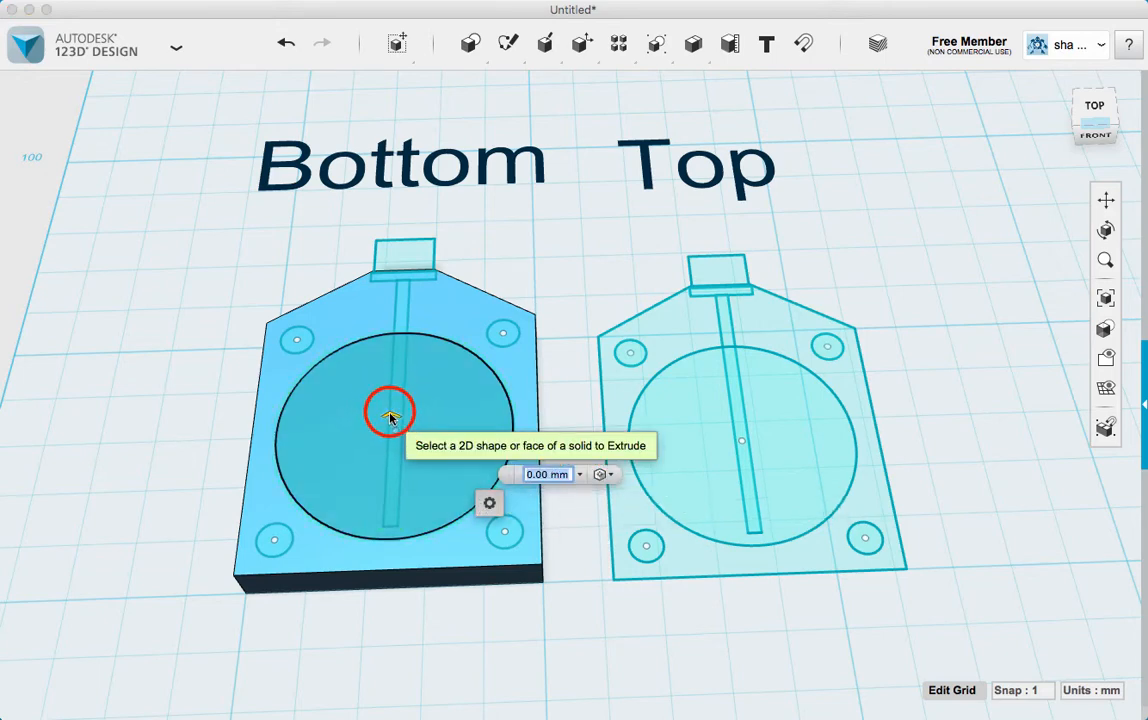
{"action": "left_click_drag", "start_coordinate": [391, 416], "coordinate": [392, 432]}
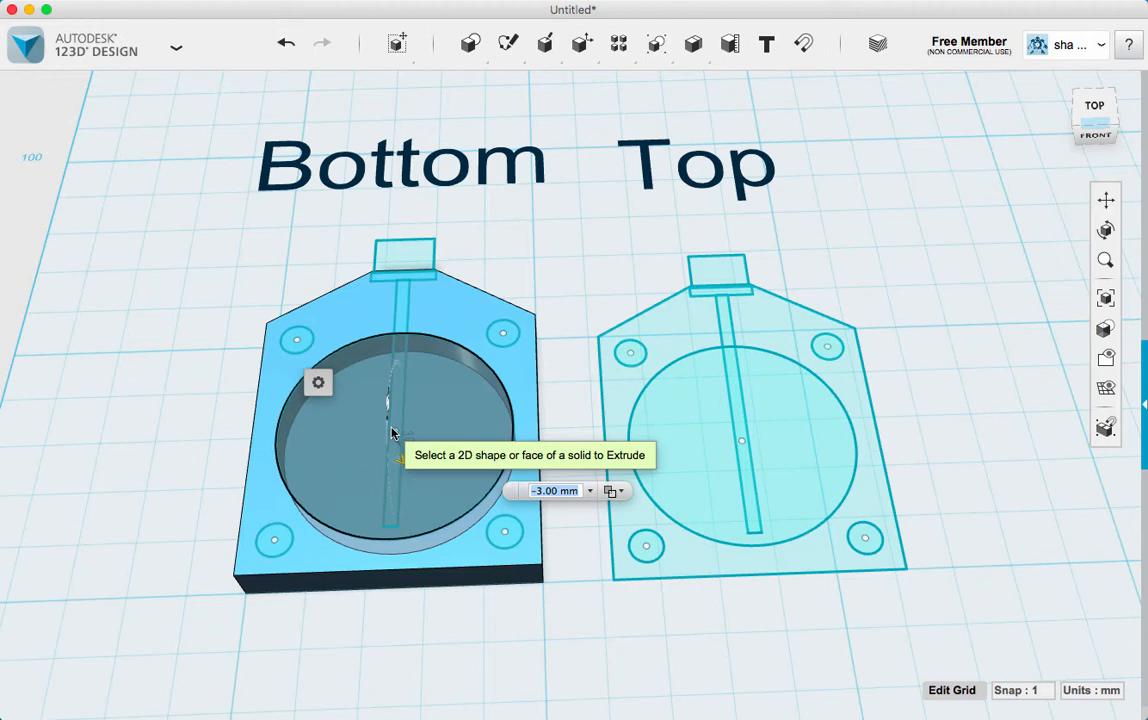
{"action": "left_click", "coordinate": [546, 490]}
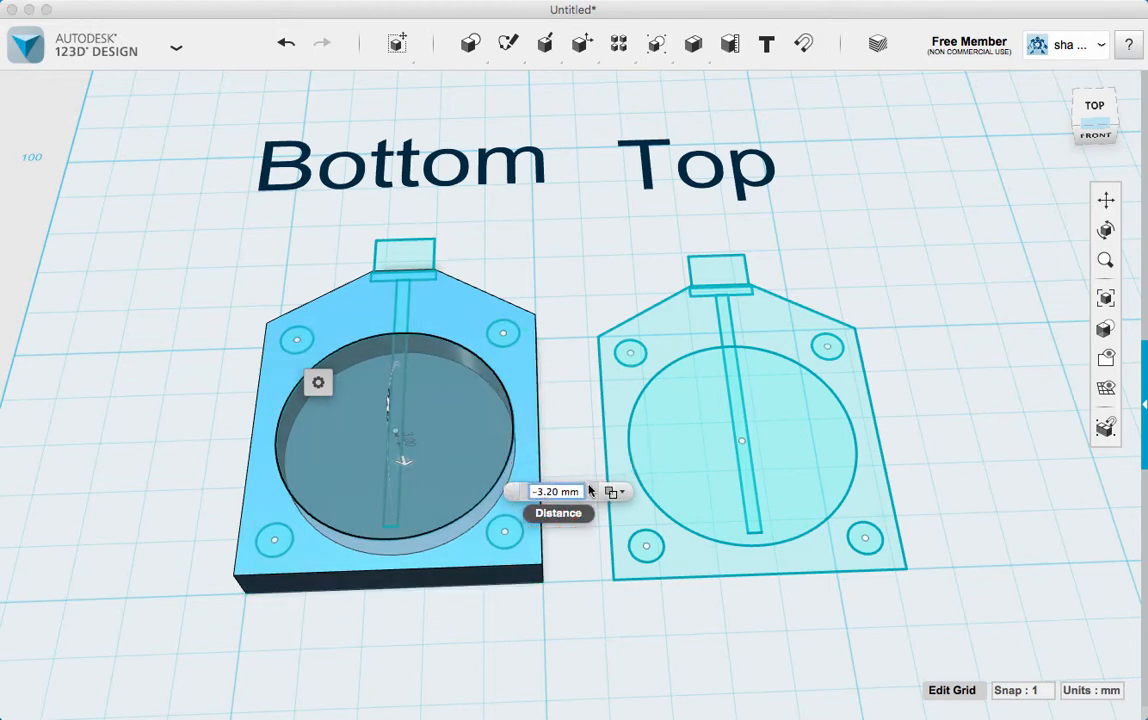
{"action": "key", "text": "Return"}
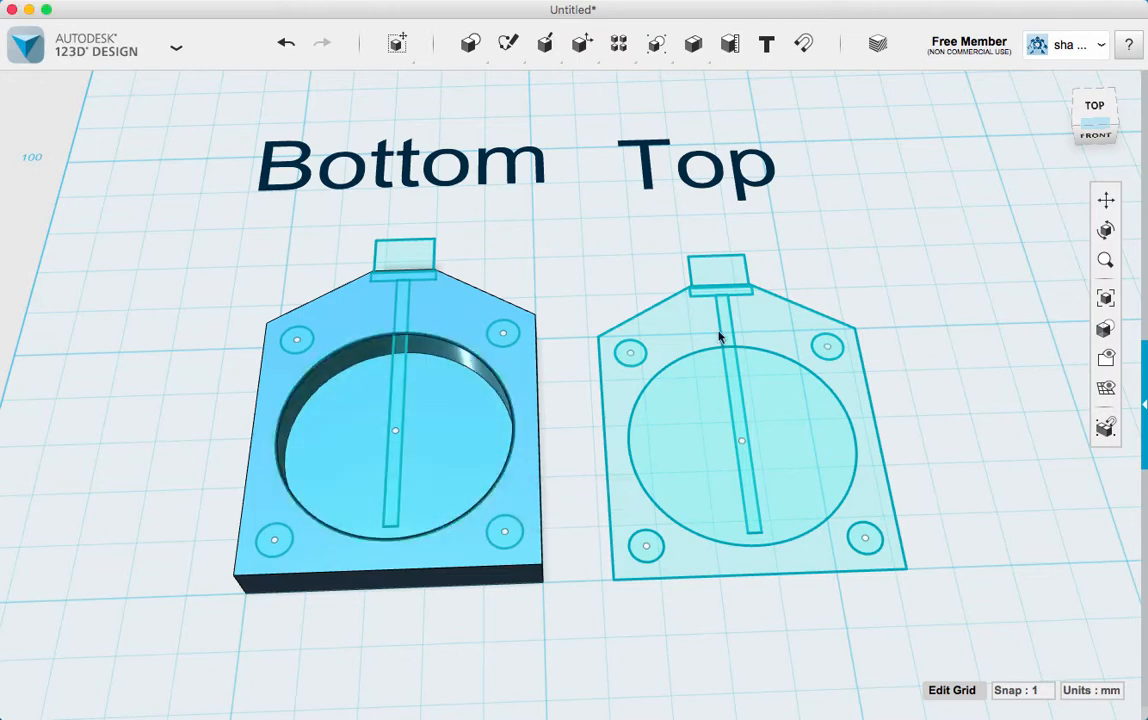
Offset the upper-left corner circle of the "Bottom" body outward to form a concentric ring
{"action": "left_click", "coordinate": [1093, 106]}
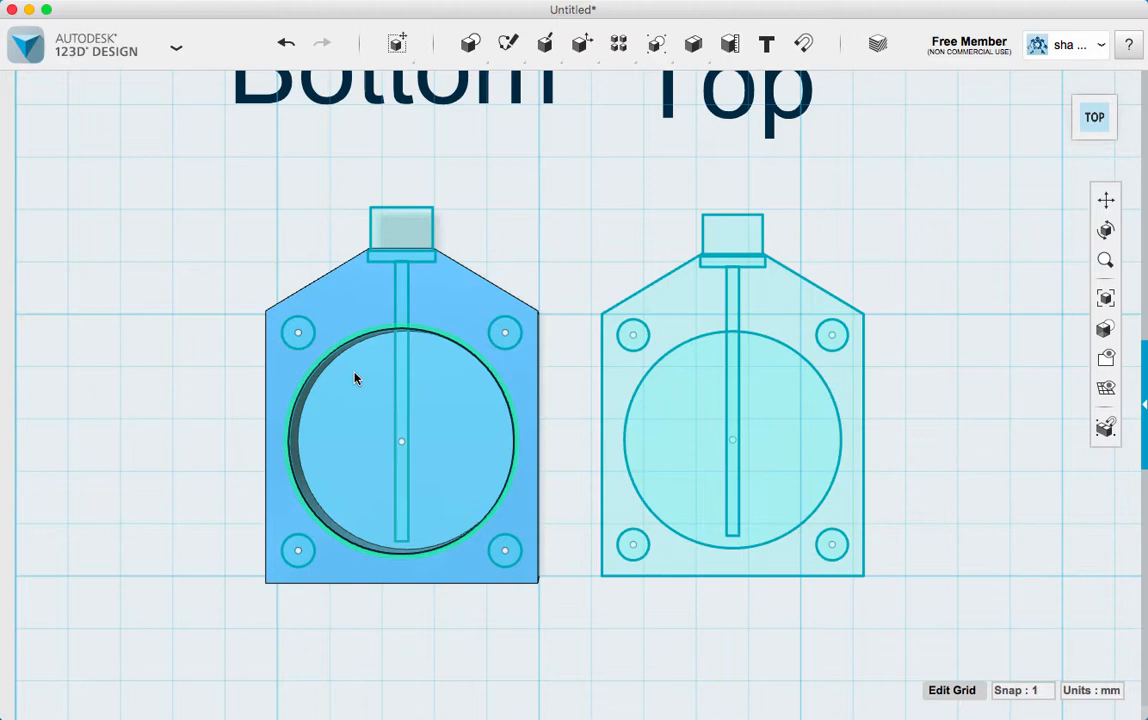
{"action": "left_click", "coordinate": [308, 332]}
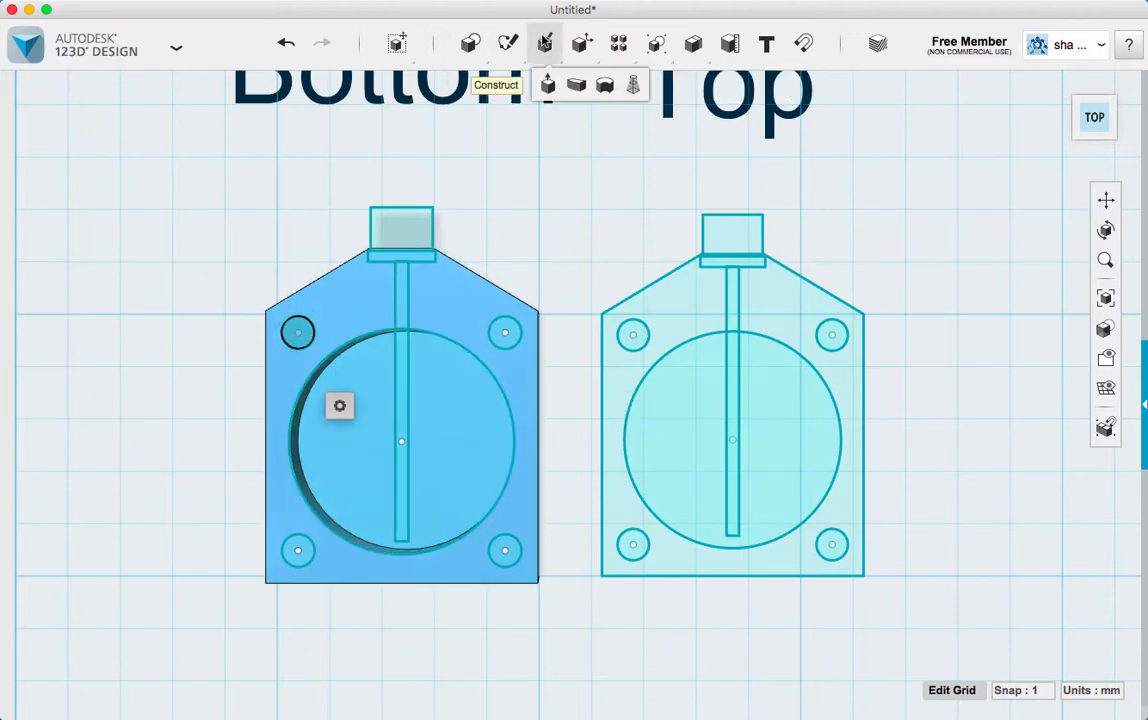
{"action": "mouse_move", "coordinate": [675, 48]}
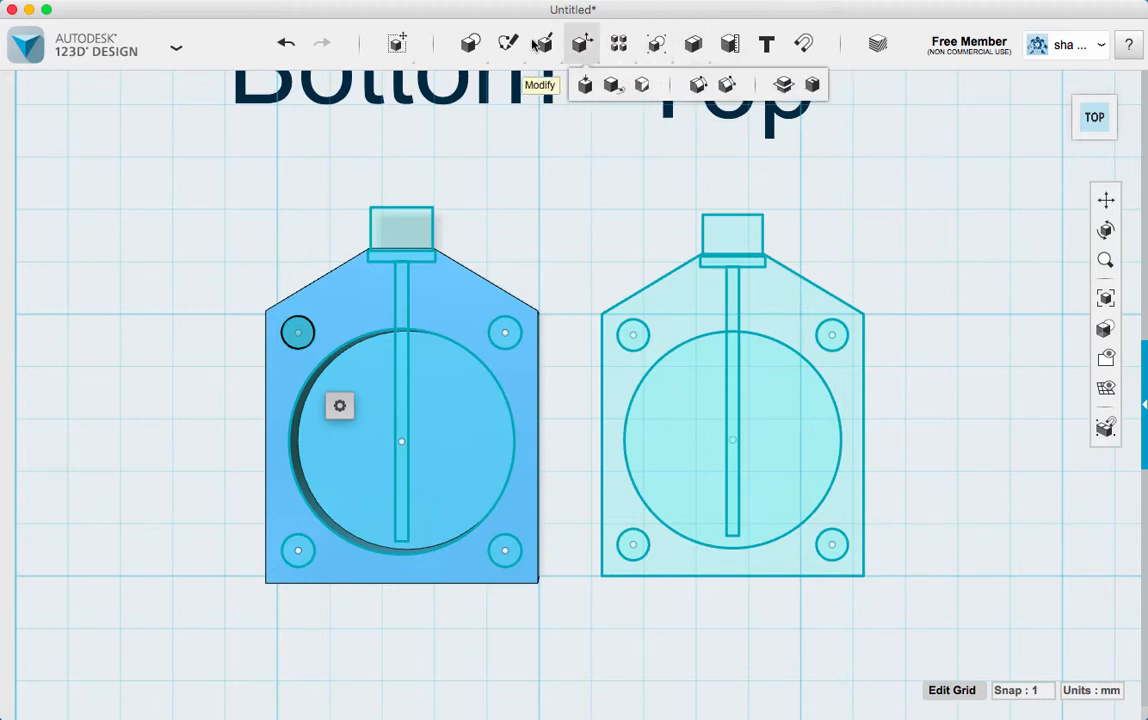
{"action": "mouse_move", "coordinate": [507, 42]}
{"action": "left_click", "coordinate": [882, 88]}
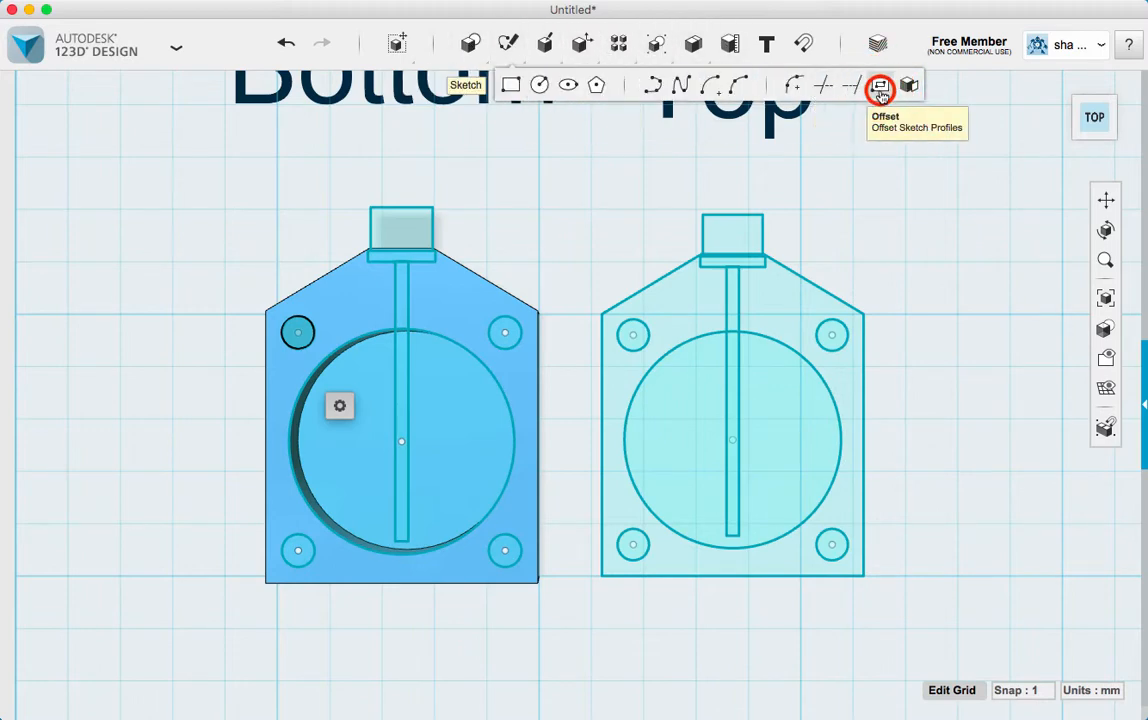
{"action": "left_click", "coordinate": [302, 331]}
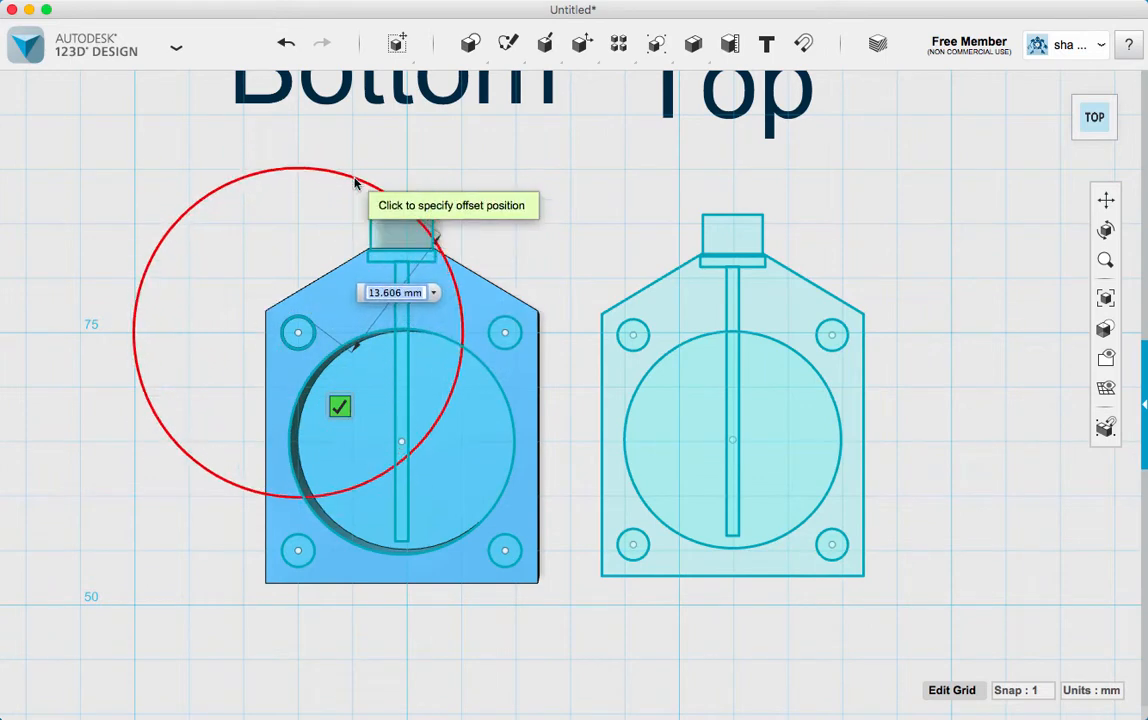
{"action": "key", "text": "Return"}
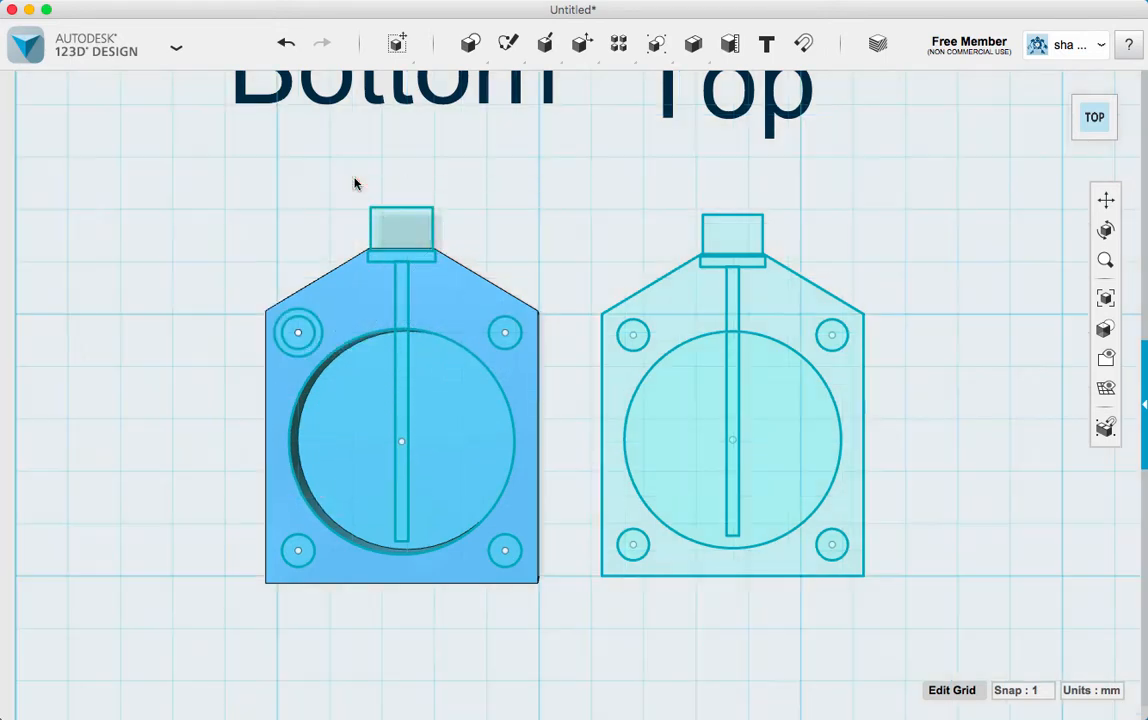
Offset the upper-right corner circle of the "Bottom" body outward, matching the ring around the upper-left circle
{"action": "left_click", "coordinate": [879, 85]}
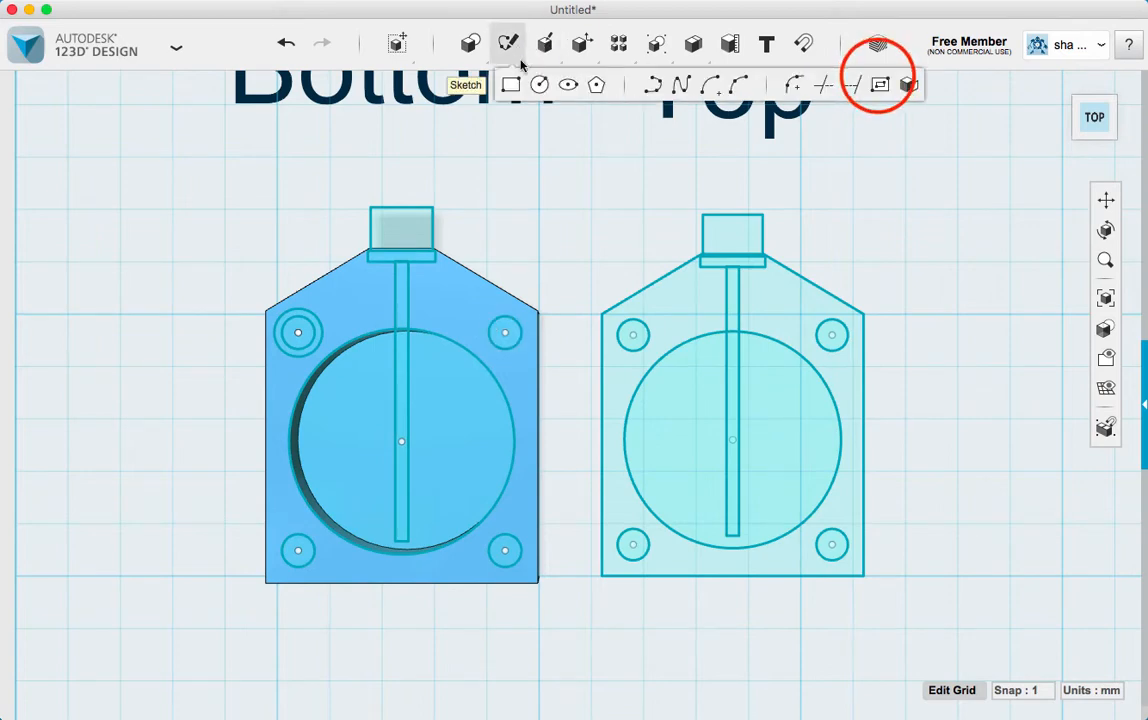
{"action": "left_click", "coordinate": [502, 320]}
{"action": "left_click", "coordinate": [493, 321]}
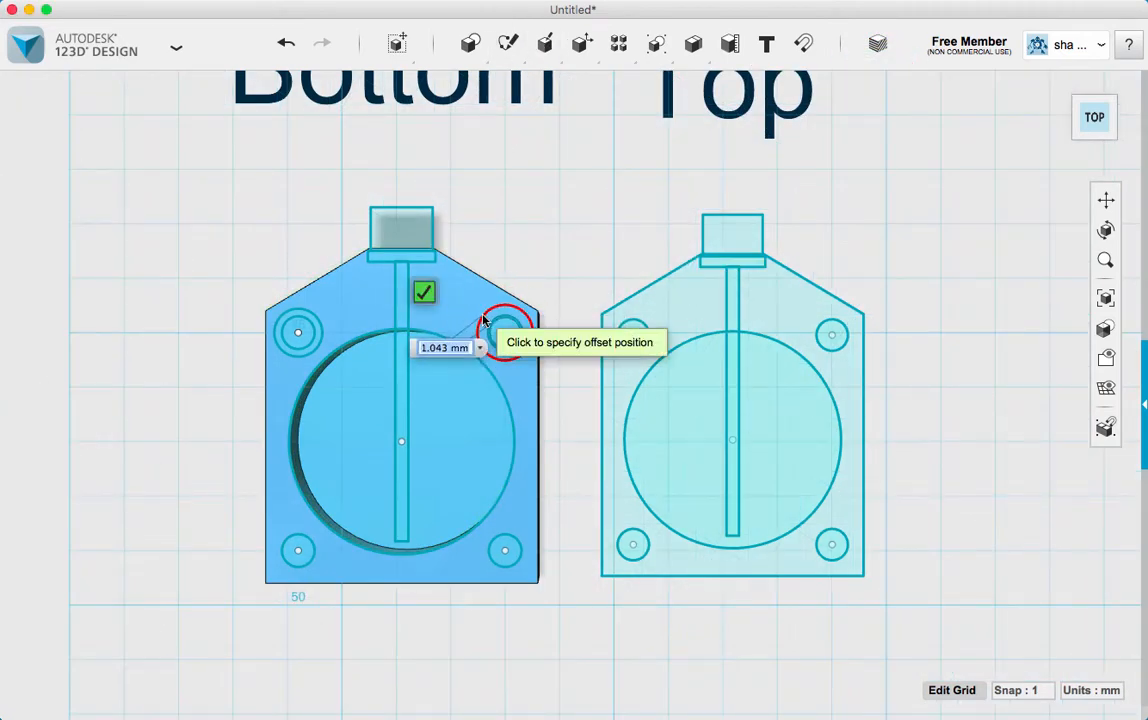
{"action": "left_click", "coordinate": [484, 320]}
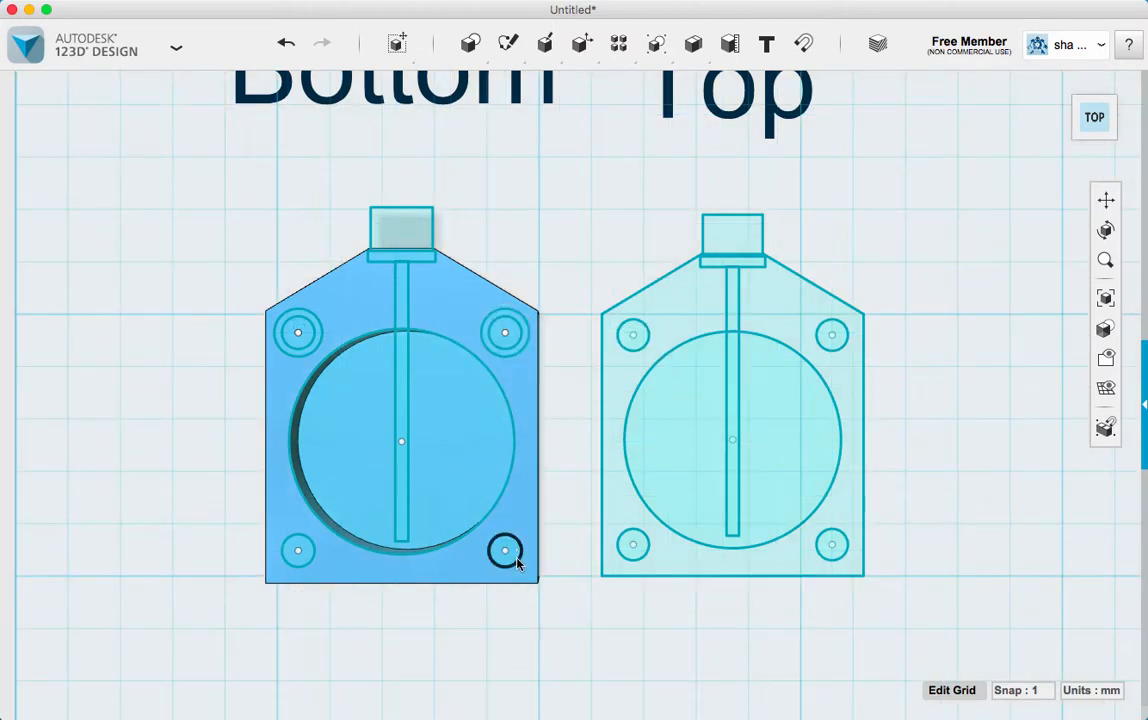
Offset the lower-right corner circle of the "Bottom" body outward to the same ring size as the upper two
{"action": "mouse_move", "coordinate": [508, 45]}
{"action": "left_click", "coordinate": [880, 84]}
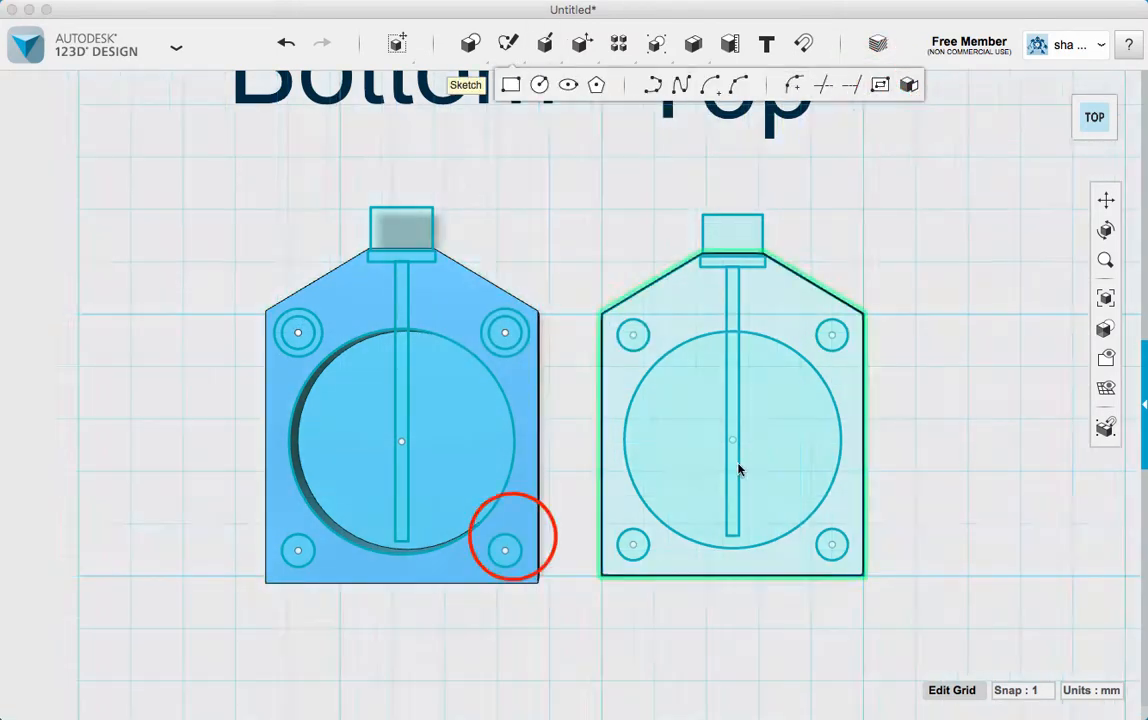
{"action": "left_click", "coordinate": [513, 541]}
{"action": "left_click", "coordinate": [506, 544]}
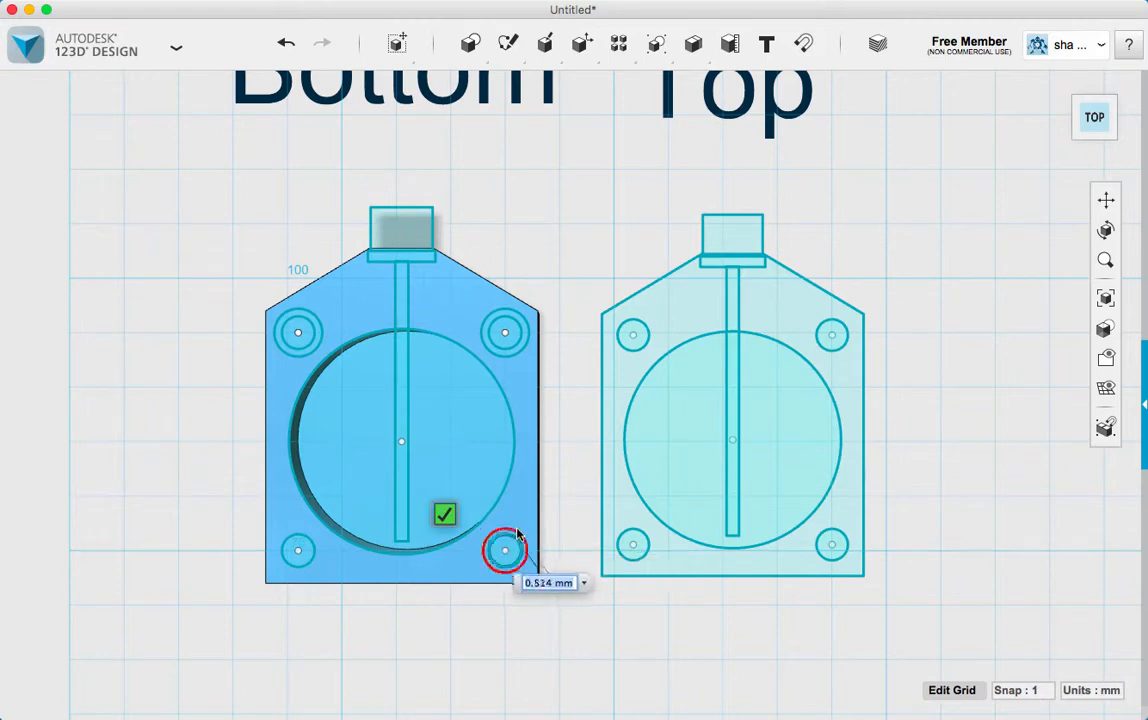
{"action": "left_click", "coordinate": [518, 533]}
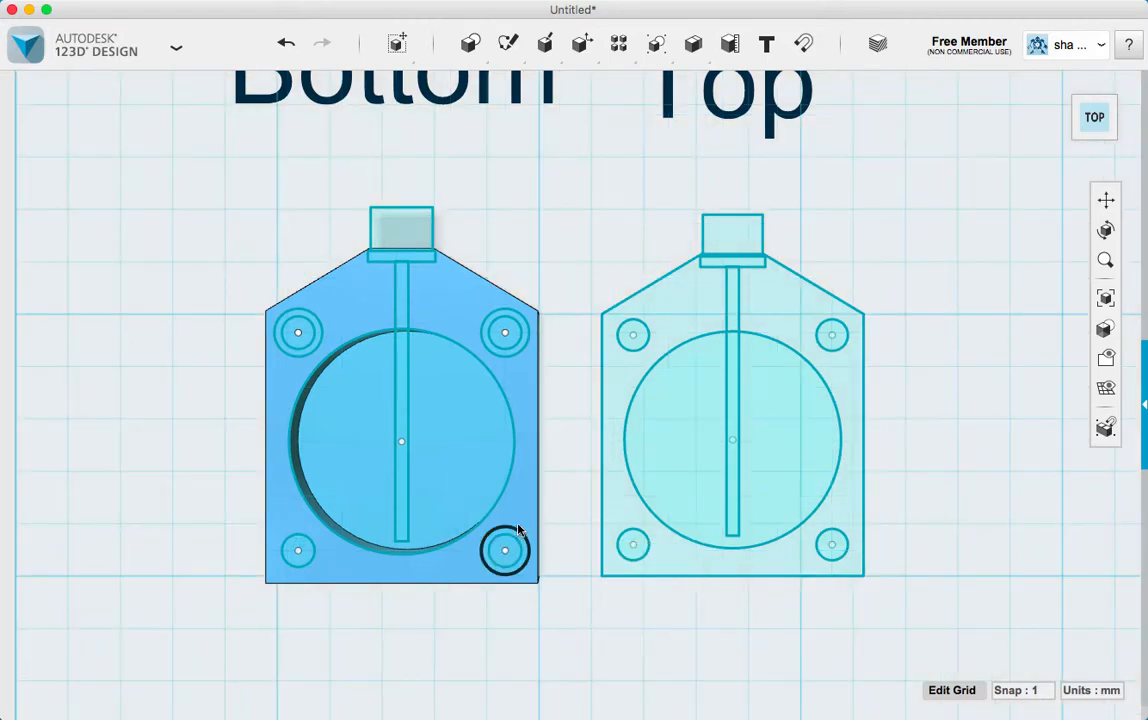
Offset the lower-left corner circle of the "Bottom" body outward by 0.7 mm to form a concentric ring
{"action": "mouse_move", "coordinate": [545, 45]}
{"action": "mouse_move", "coordinate": [510, 42]}
{"action": "left_click", "coordinate": [884, 86]}
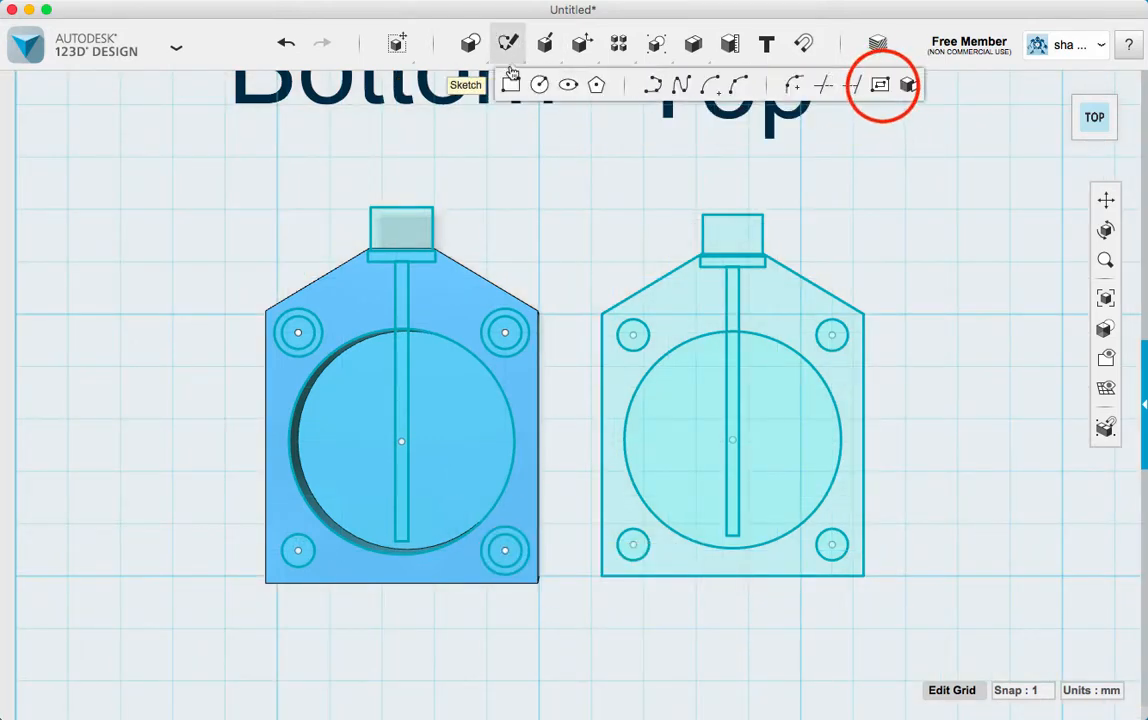
{"action": "left_click", "coordinate": [298, 551]}
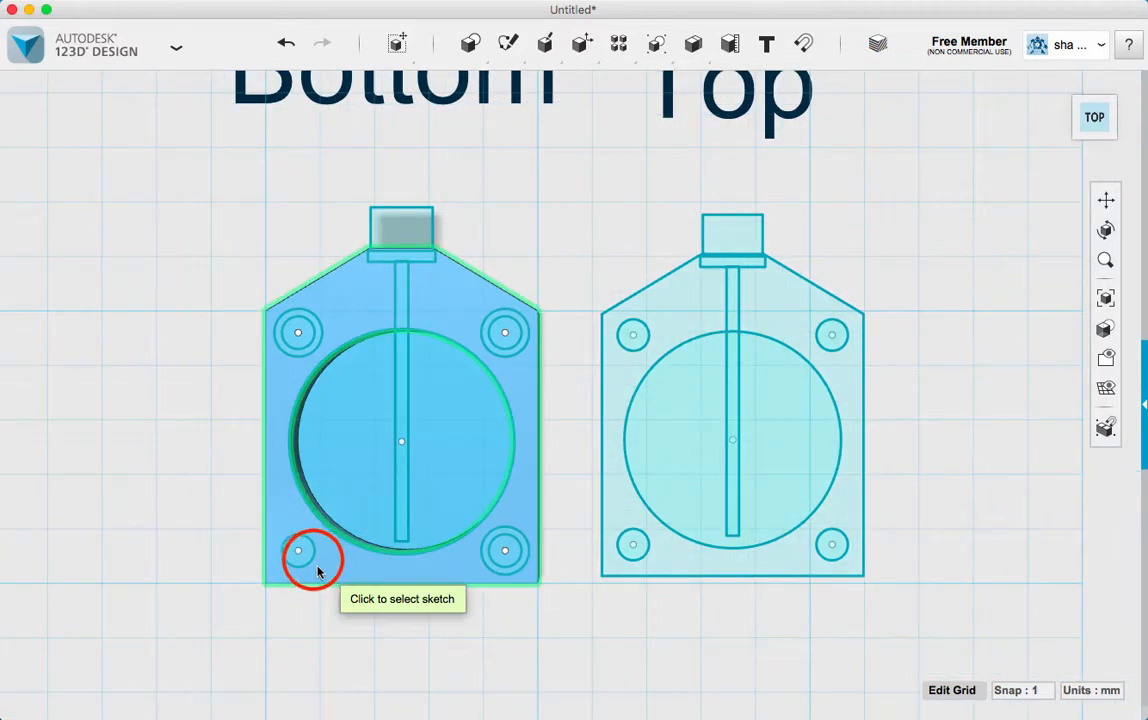
{"action": "left_click", "coordinate": [311, 557]}
{"action": "left_click", "coordinate": [311, 561]}
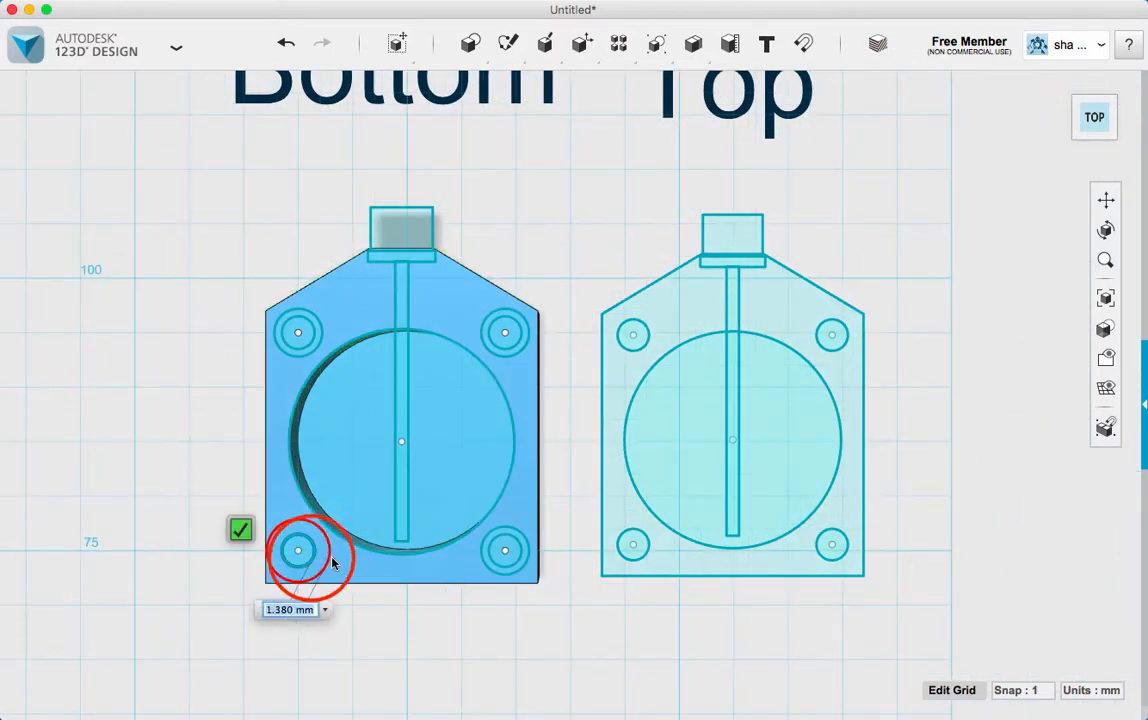
{"action": "type", "text": ".7"}
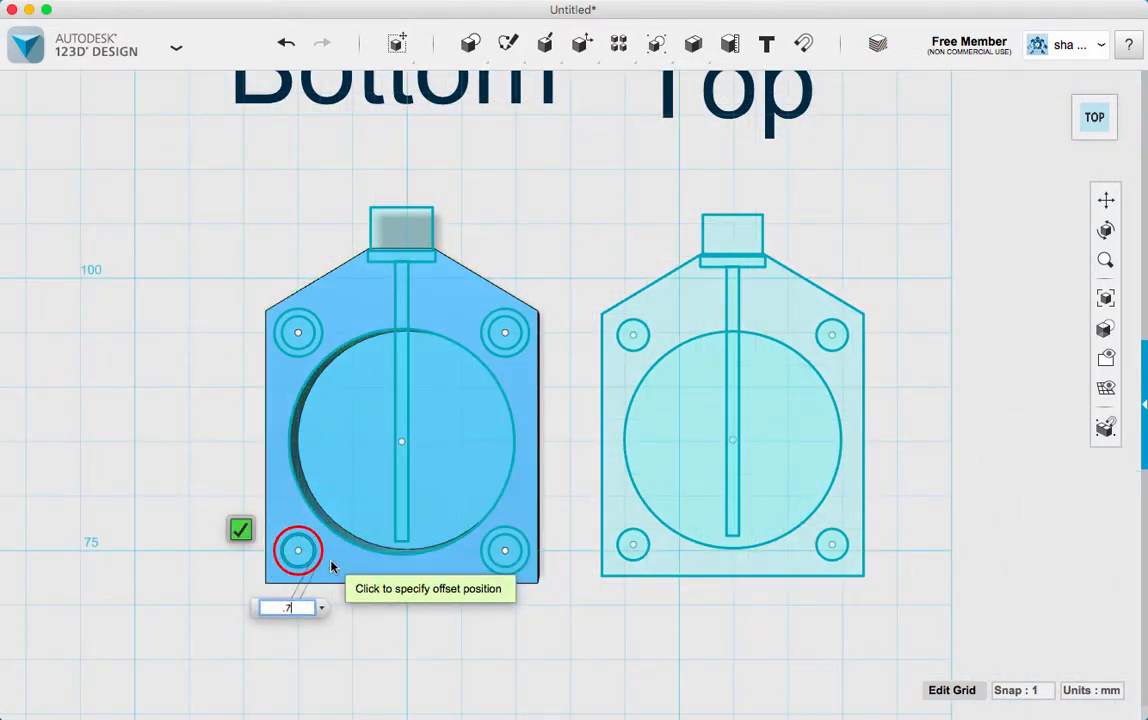
{"action": "key", "text": "Return"}
Delete the inner circles at all four corners of the "Bottom" body, keeping only the larger offset circles
{"action": "left_click", "coordinate": [312, 338]}
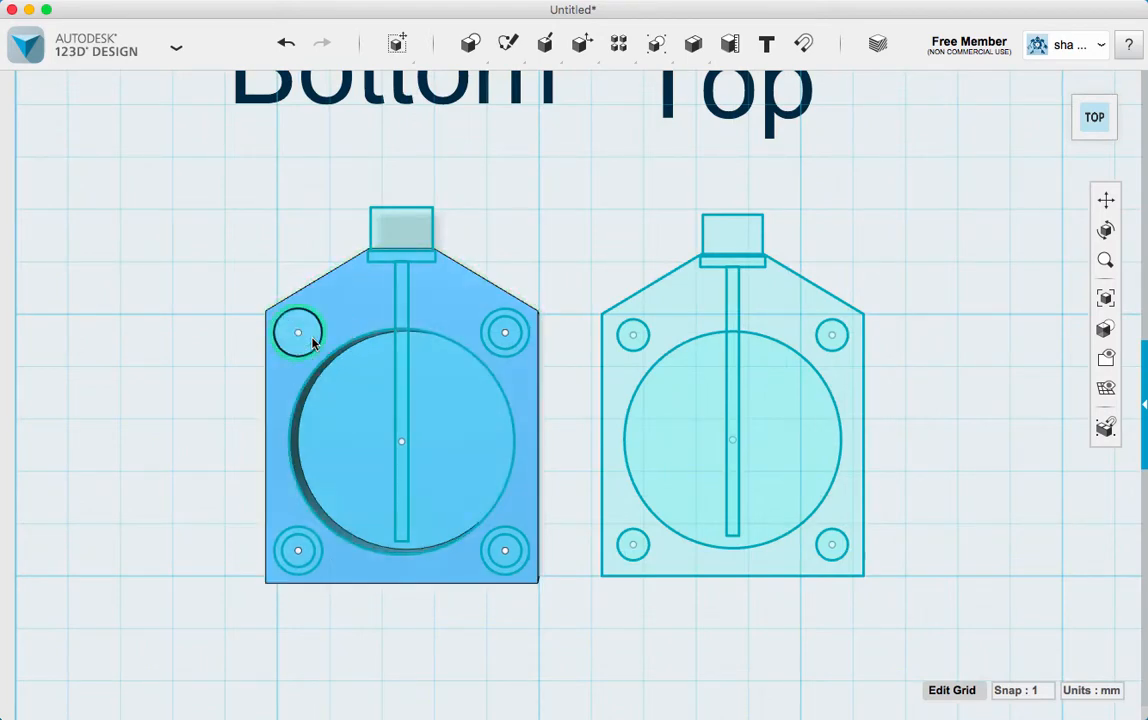
{"action": "left_click", "coordinate": [505, 326]}
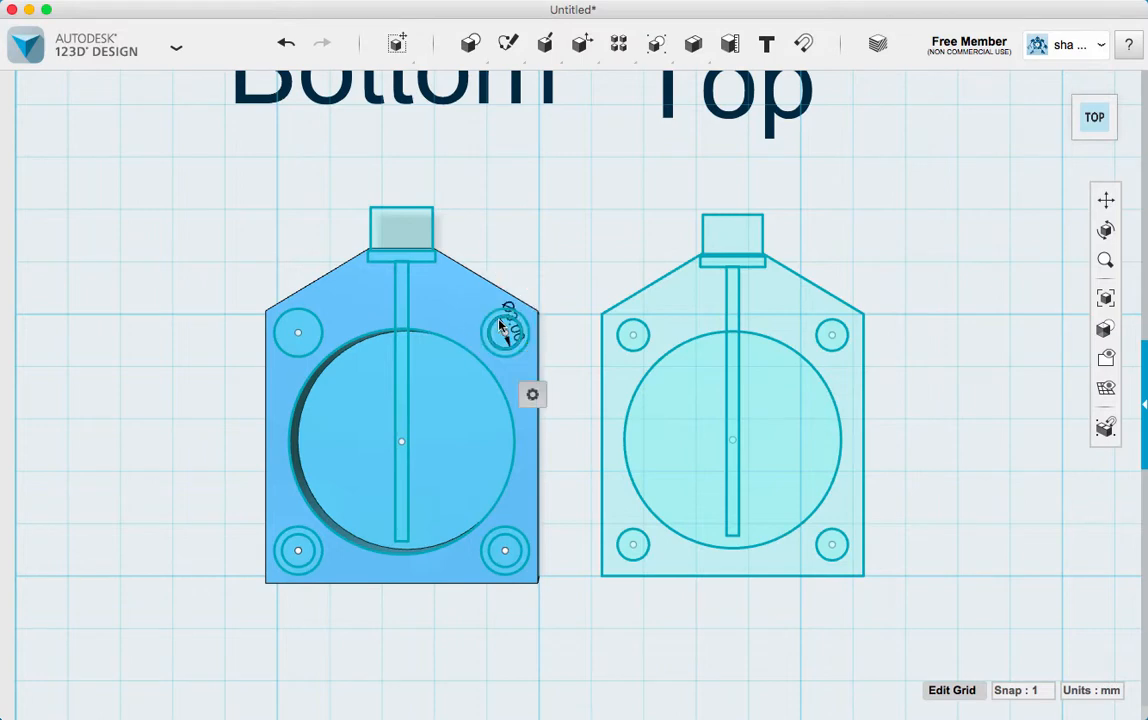
{"action": "left_click", "coordinate": [502, 540]}
{"action": "left_click", "coordinate": [296, 545]}
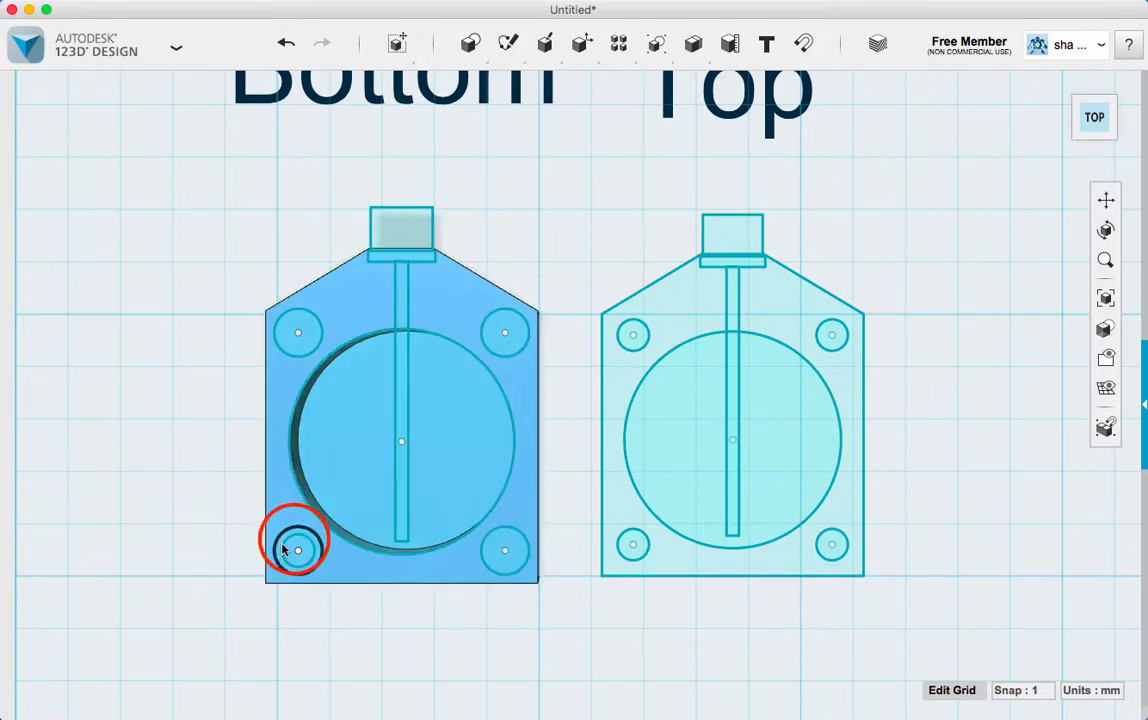
Cut the four larger corner circles 2.5 mm deep into the "Bottom" body with Extrude
{"action": "left_click", "coordinate": [309, 322]}
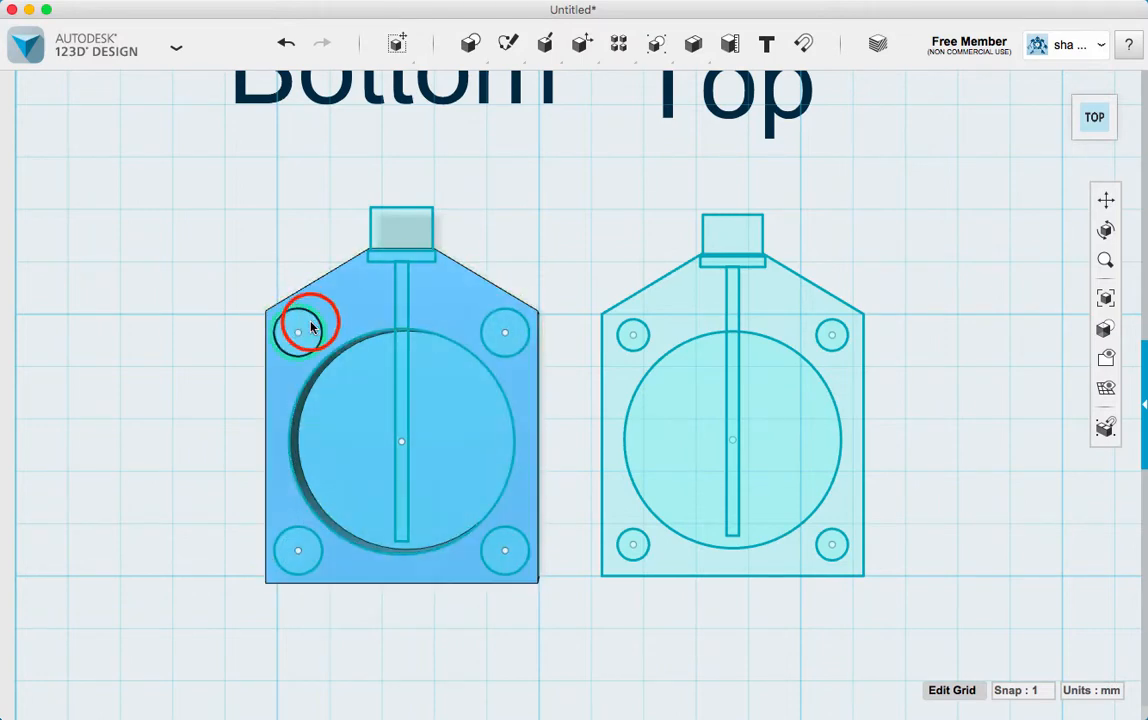
{"action": "left_click", "coordinate": [496, 332]}
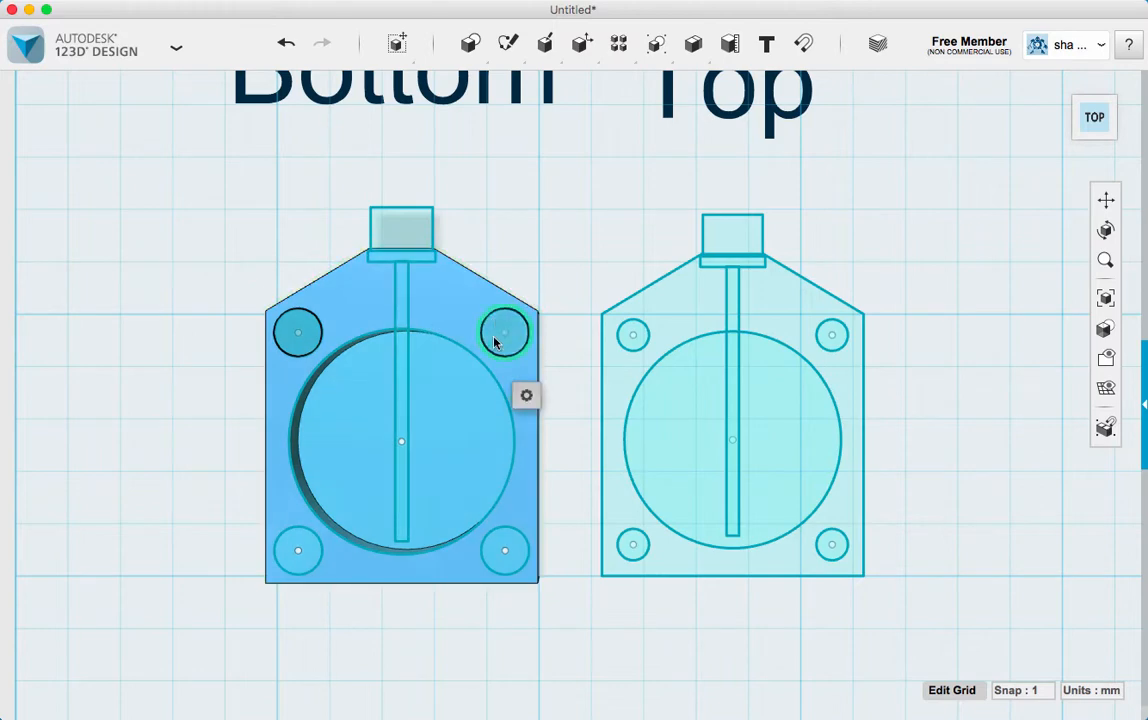
{"action": "left_click", "coordinate": [510, 545]}
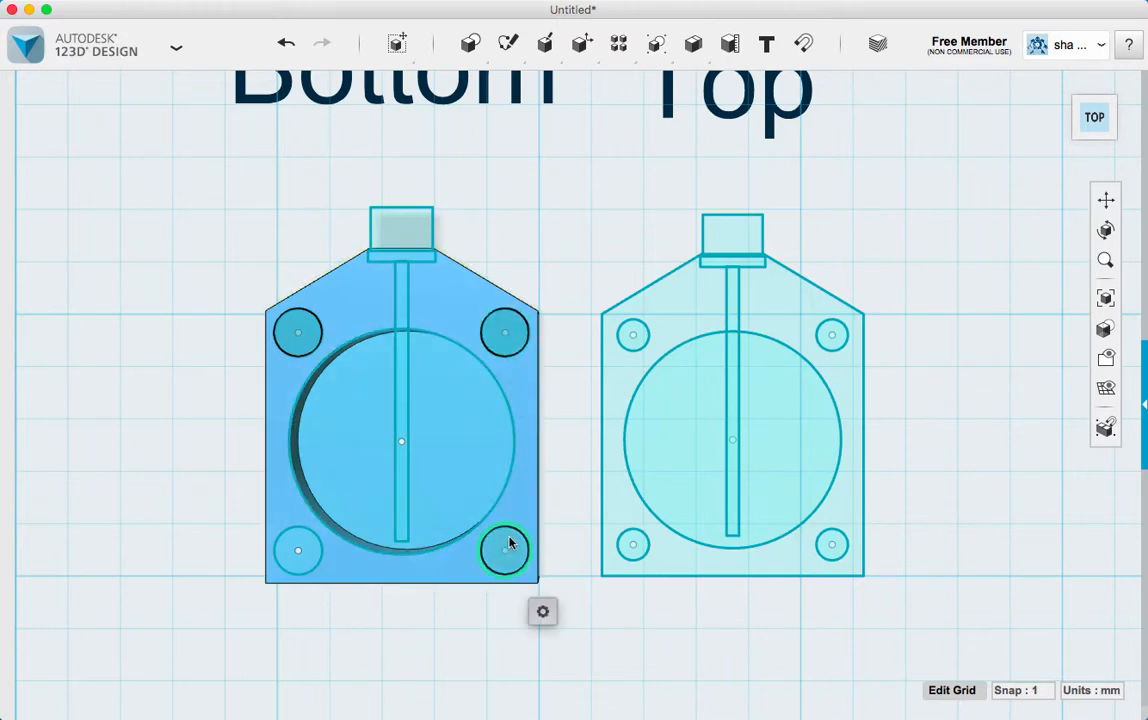
{"action": "left_click", "coordinate": [313, 549]}
{"action": "left_click", "coordinate": [438, 618]}
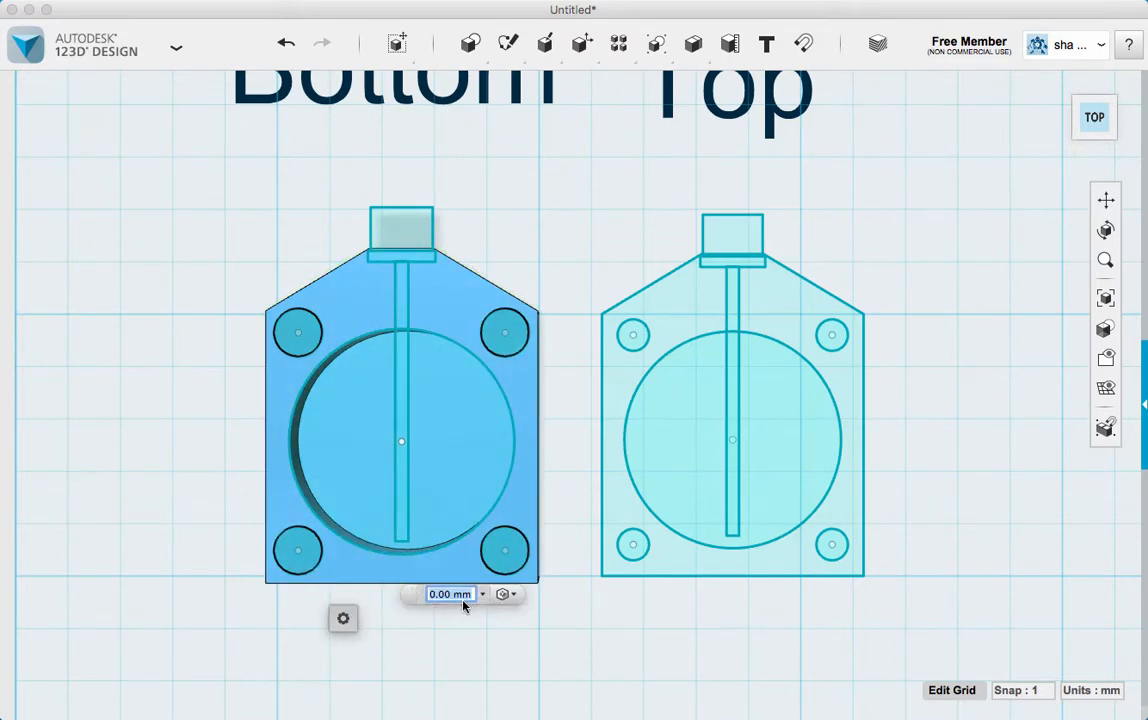
{"action": "key", "text": "Return"}
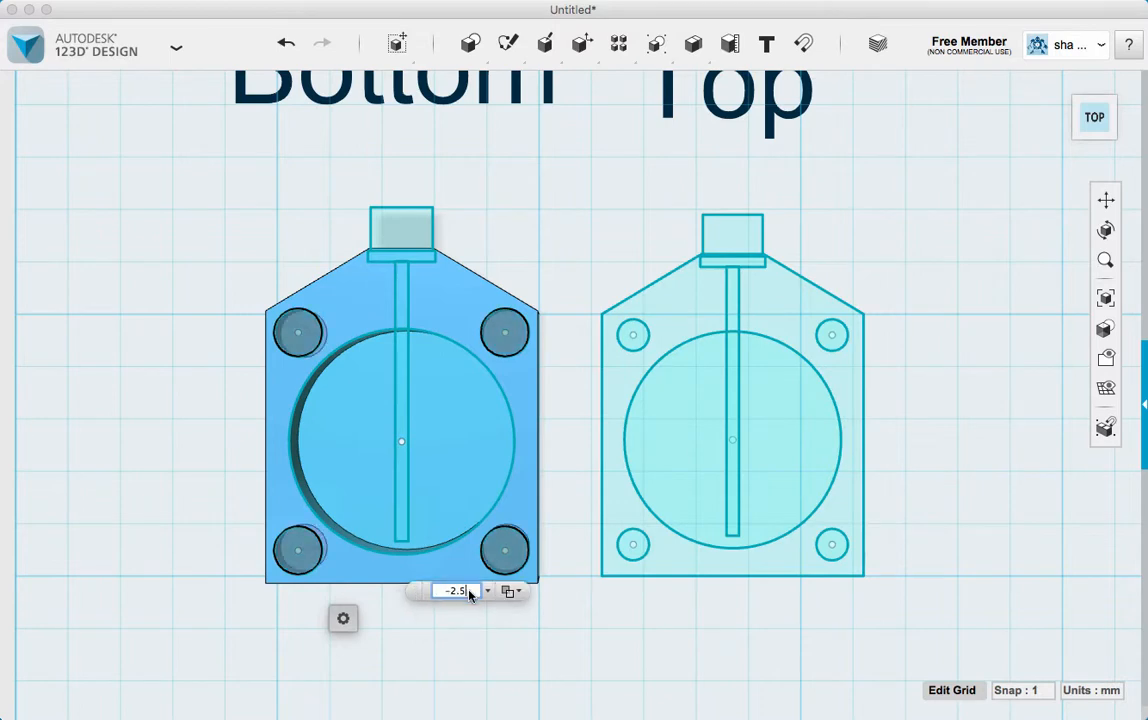
{"action": "key", "text": "Return"}
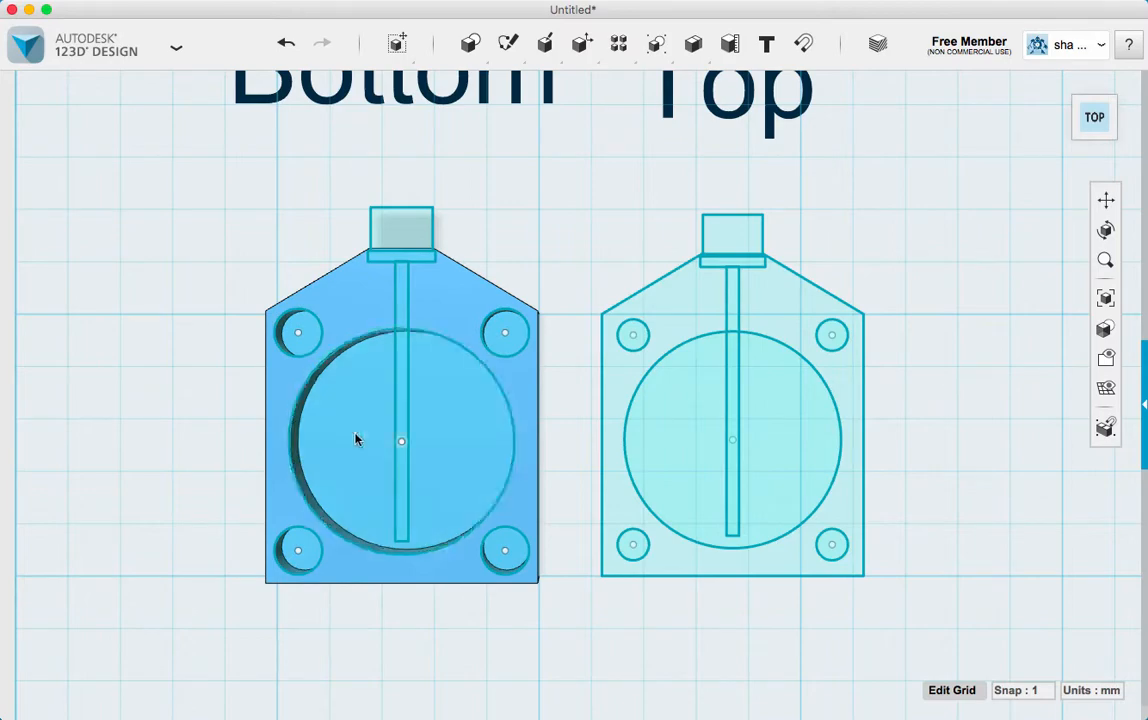
Cut the long narrow centre rectangle 3.5 mm deep into the "Bottom" body with Extrude
{"action": "right_click_drag", "start_coordinate": [179, 405], "coordinate": [183, 366]}
{"action": "key", "text": "super+z"}
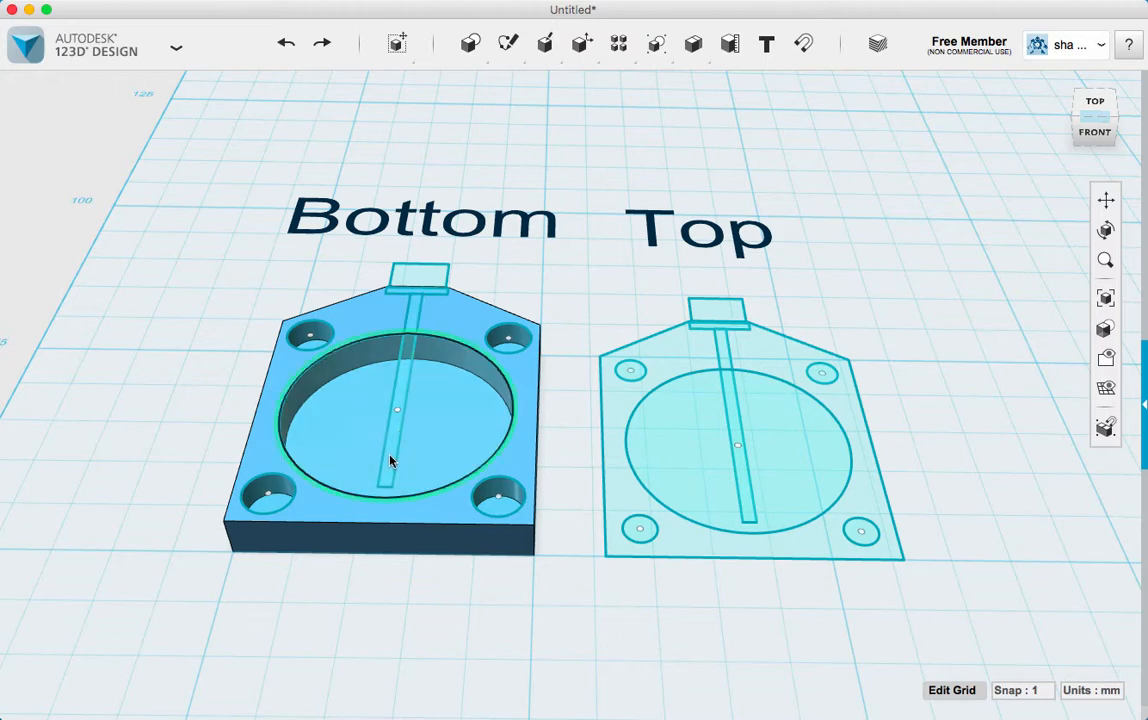
{"action": "left_click", "coordinate": [403, 378]}
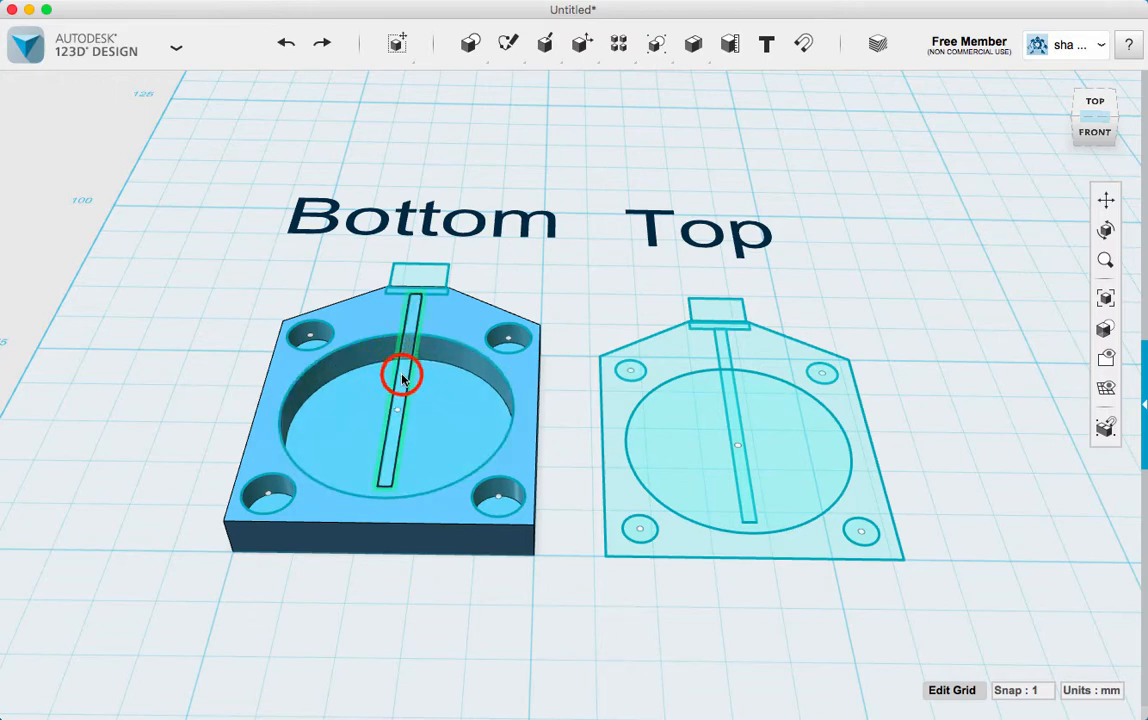
{"action": "mouse_move", "coordinate": [432, 446]}
{"action": "left_click", "coordinate": [530, 450]}
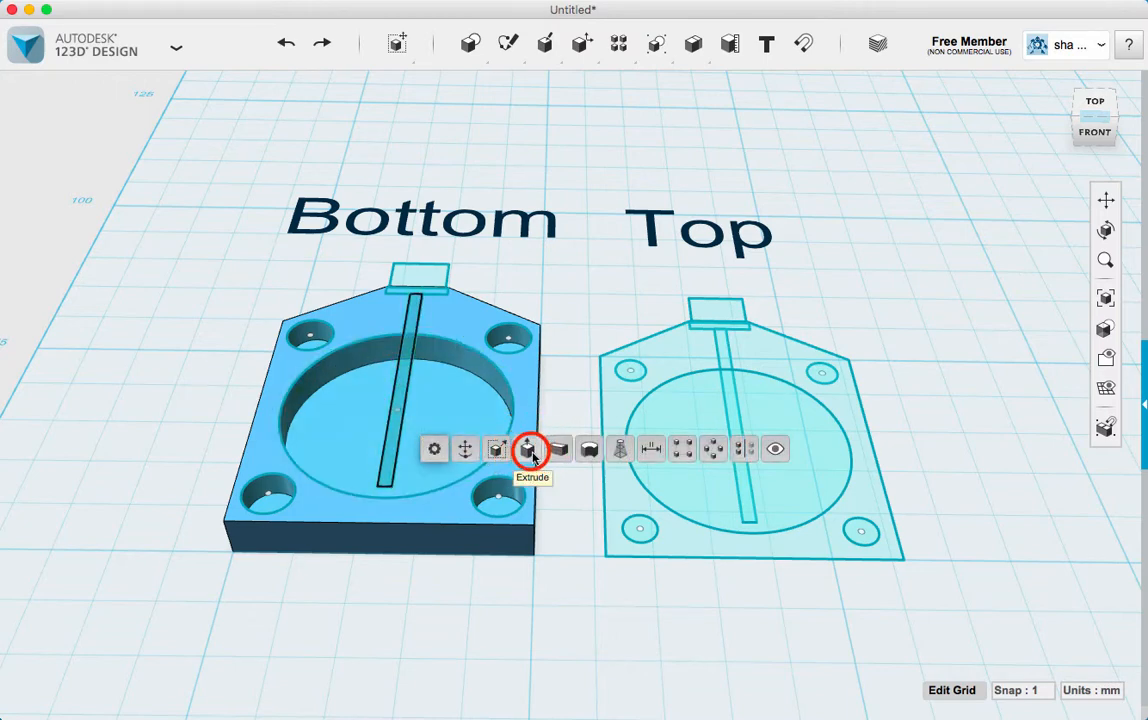
{"action": "left_click", "coordinate": [397, 360]}
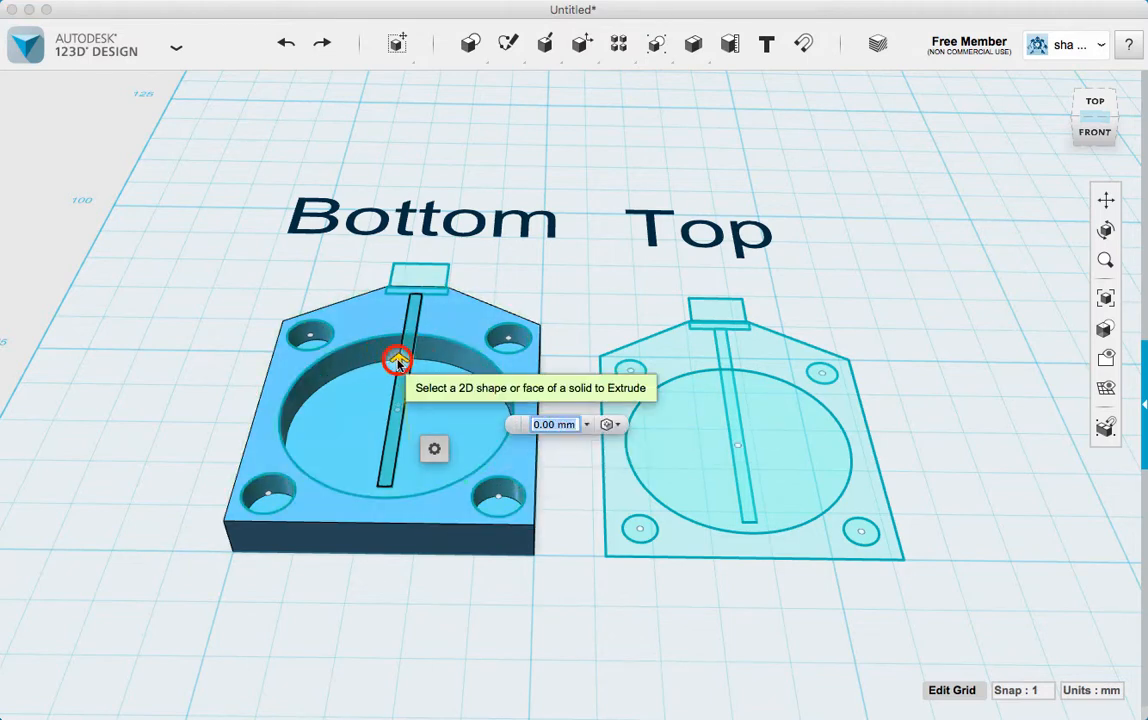
{"action": "left_click_drag", "start_coordinate": [397, 360], "coordinate": [398, 397]}
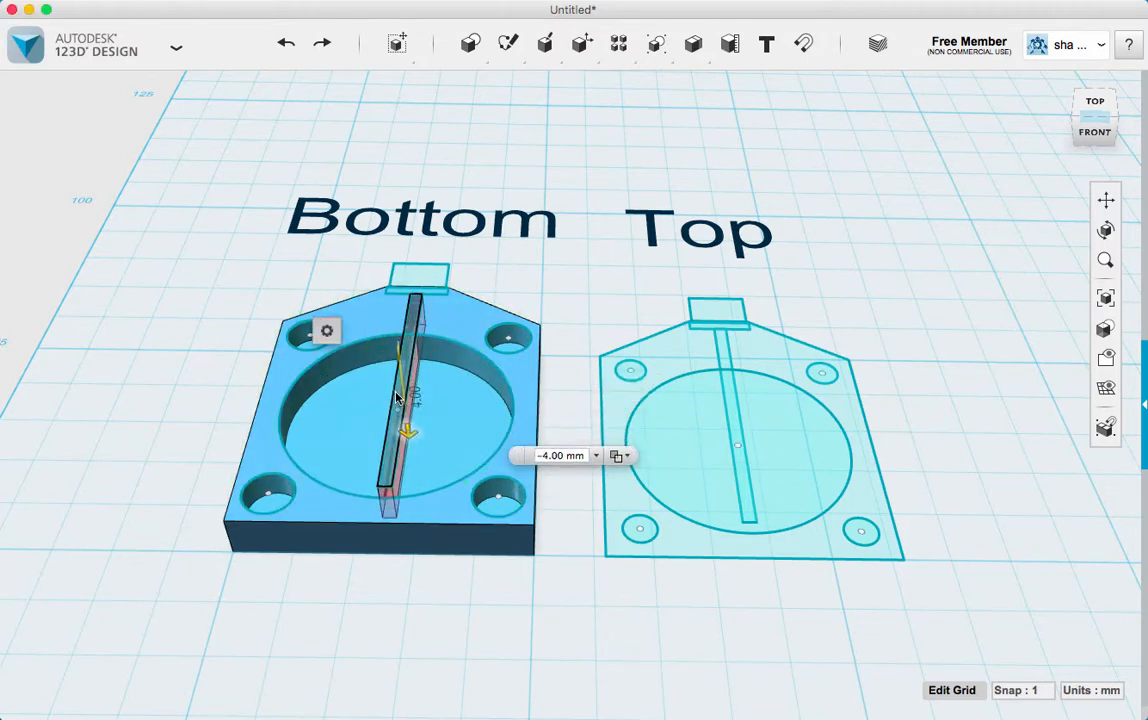
{"action": "left_click", "coordinate": [1088, 139]}
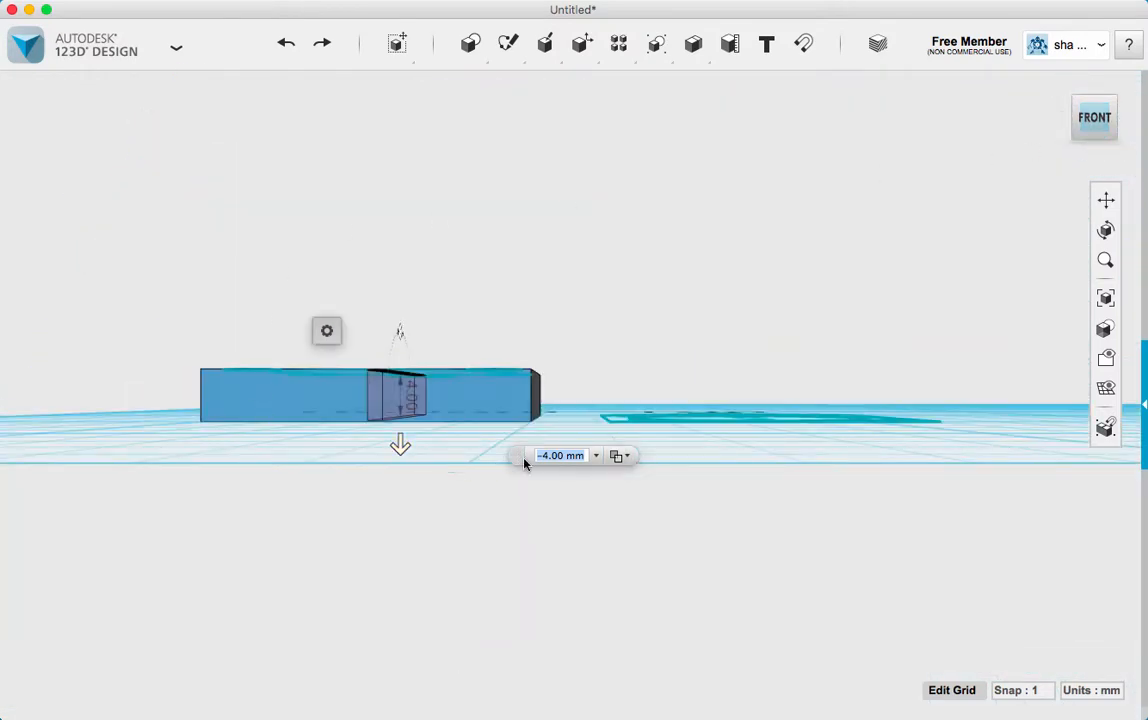
{"action": "left_click", "coordinate": [545, 456]}
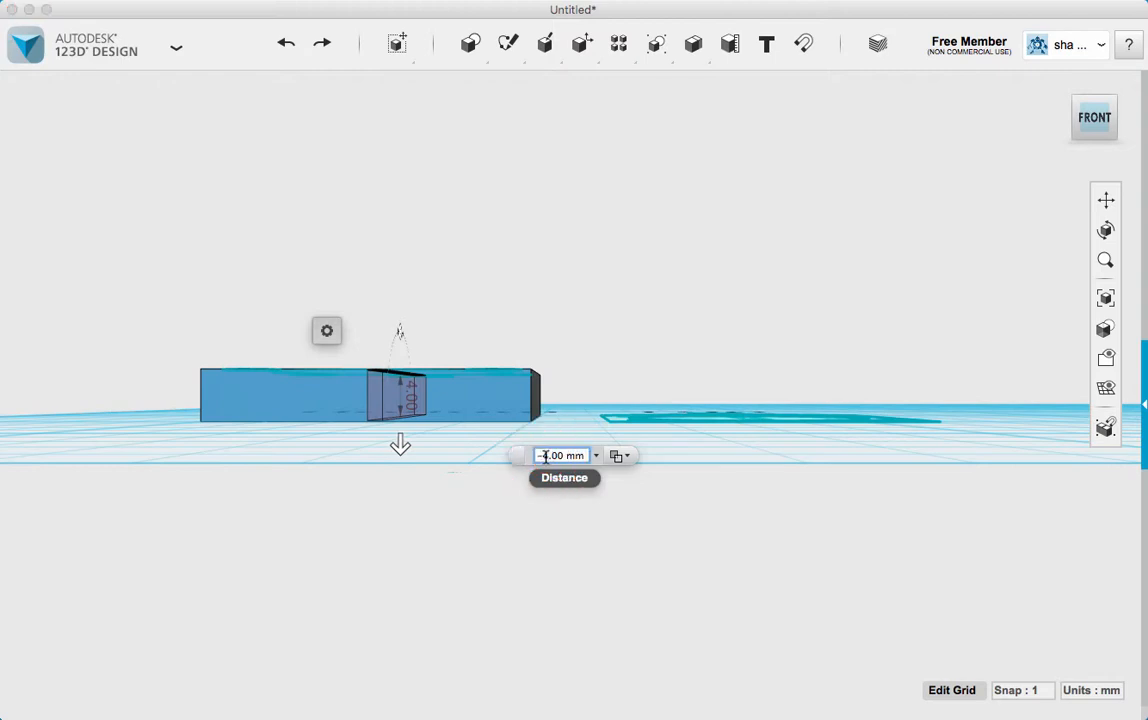
{"action": "type", "text": "3"}
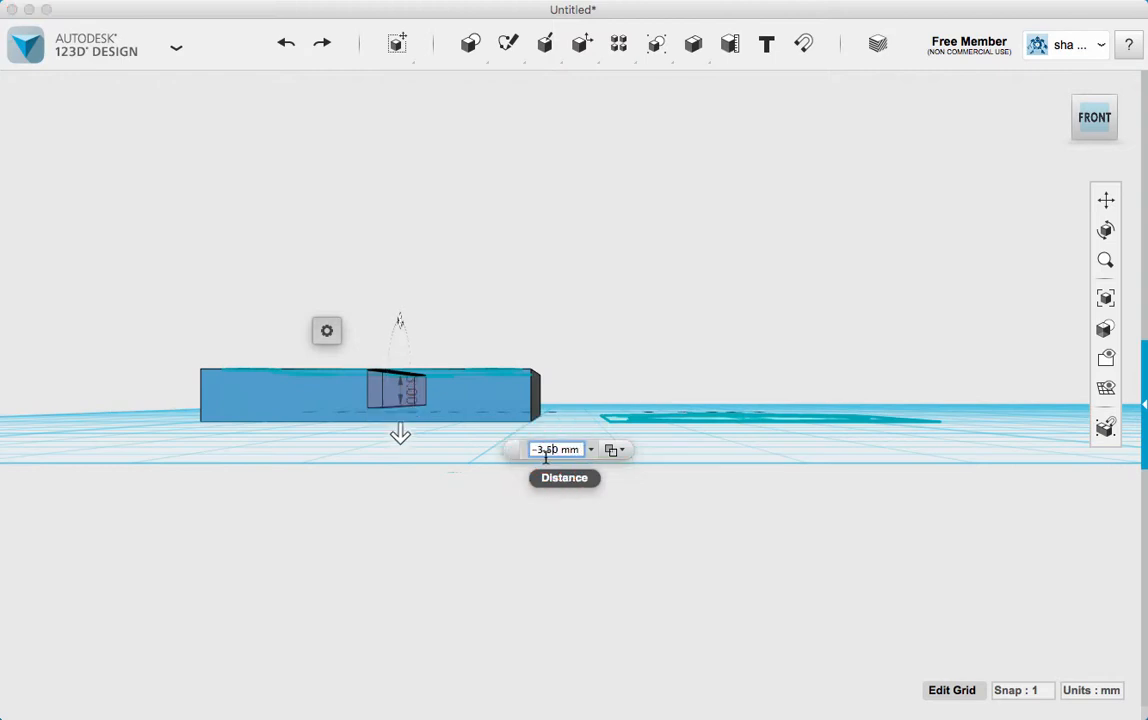
{"action": "type", "text": ".5"}
{"action": "key", "text": "Return"}
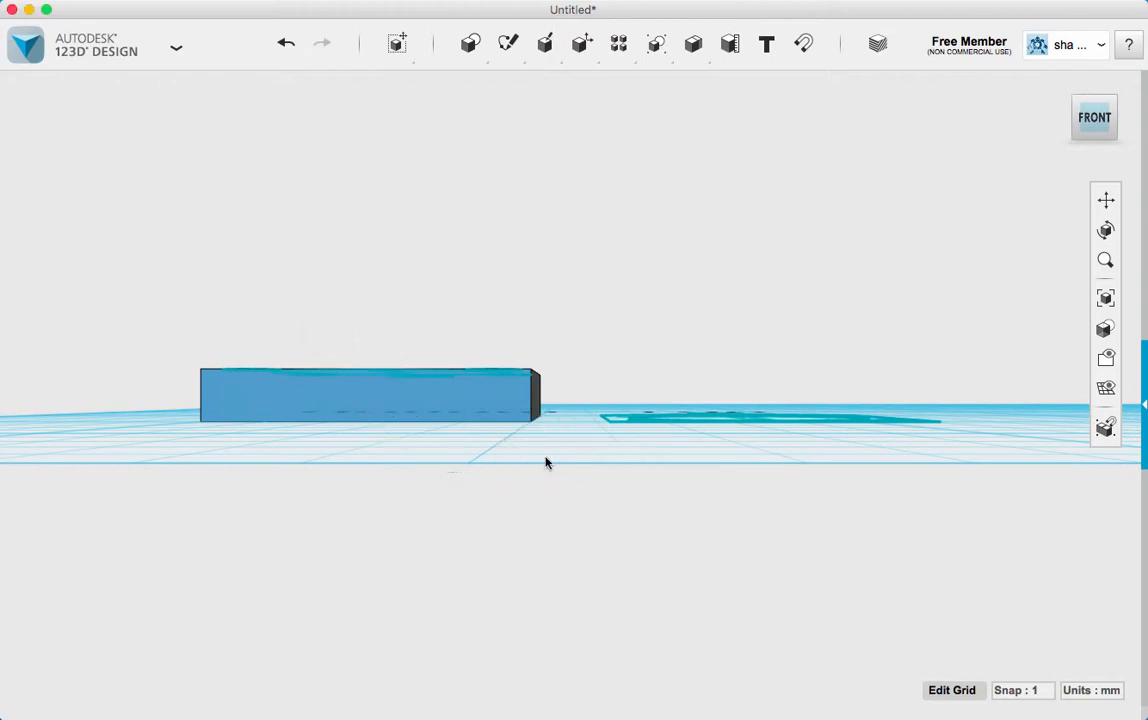
Stretch the thin crosswise rectangle at the neck of the "Bottom" body past the body's upper edge, to a height of about 1.79 mm
{"action": "right_click_drag", "start_coordinate": [546, 307], "coordinate": [546, 384]}
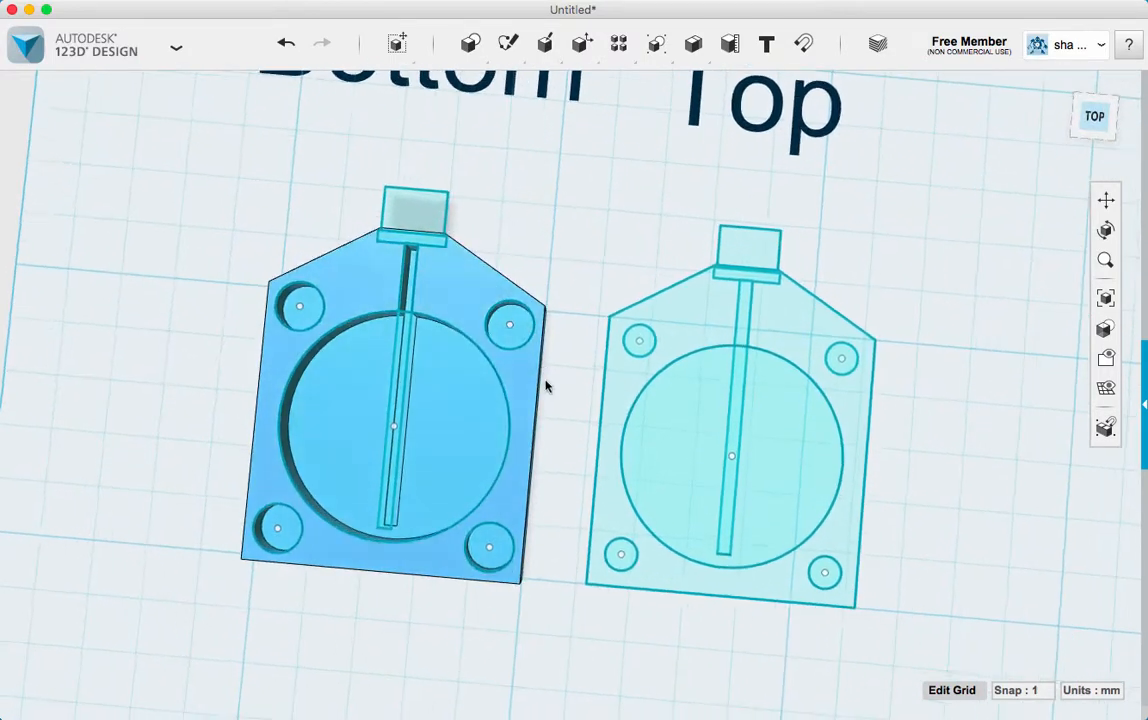
{"action": "scroll", "coordinate": [423, 243], "scroll_direction": "up", "scroll_amount": 5}
{"action": "left_click", "coordinate": [407, 233]}
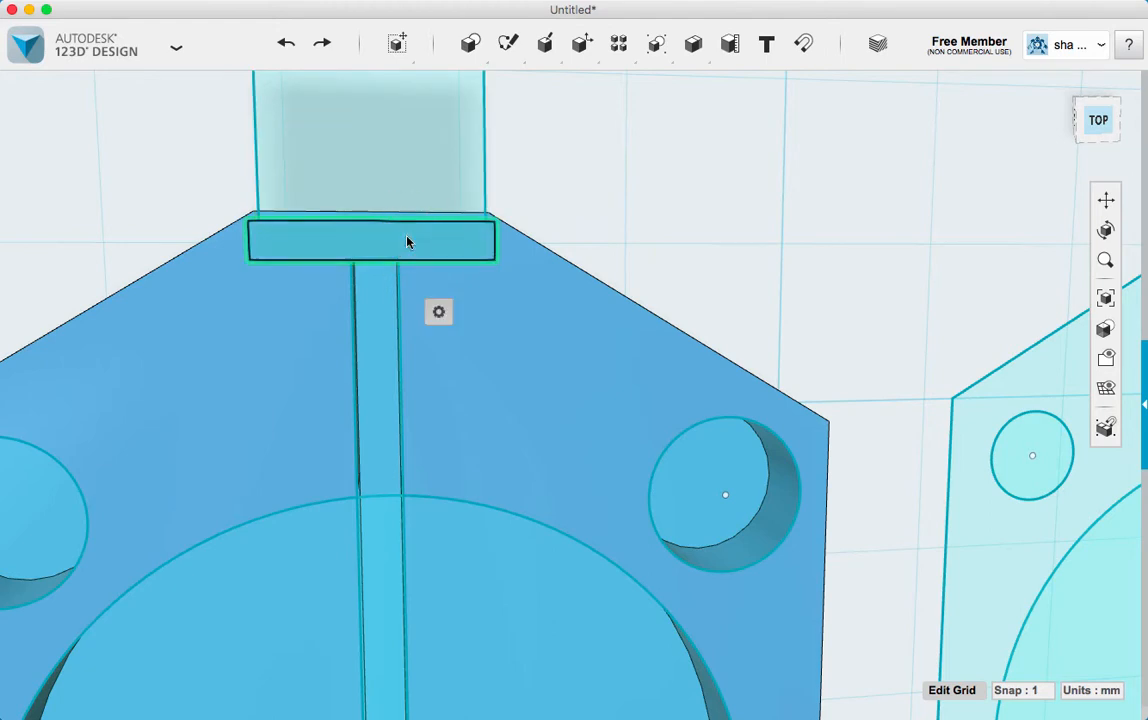
{"action": "mouse_move", "coordinate": [440, 312]}
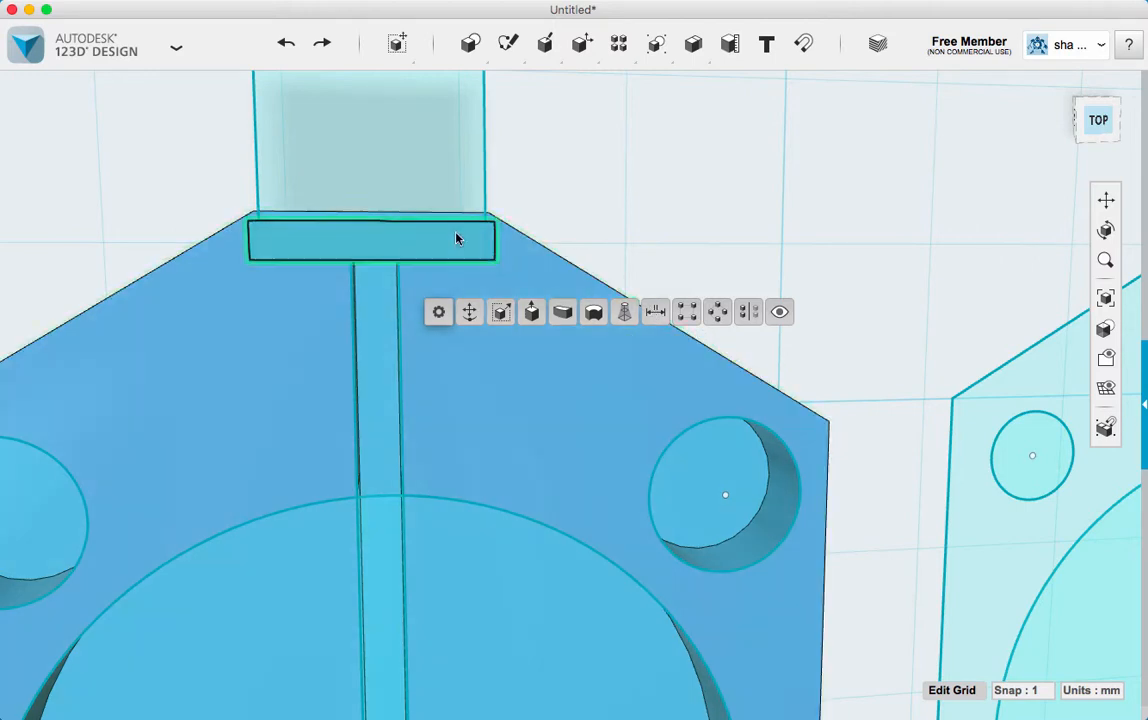
{"action": "left_click", "coordinate": [409, 225]}
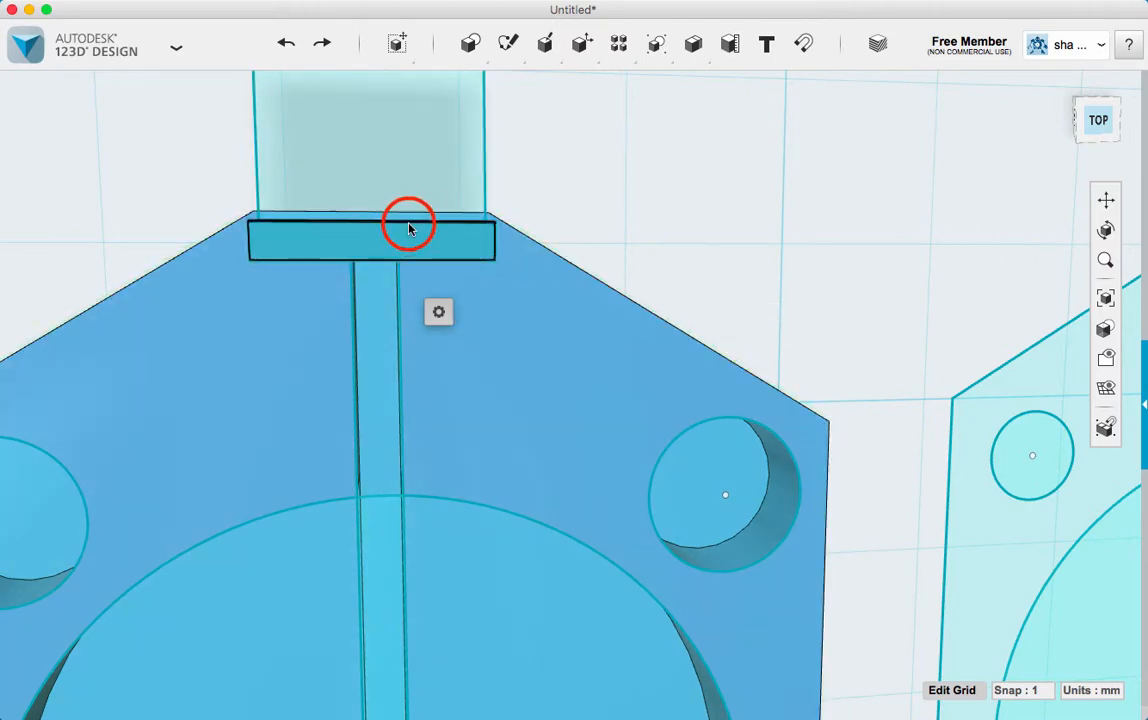
{"action": "left_click", "coordinate": [408, 229]}
{"action": "left_click_drag", "start_coordinate": [409, 224], "coordinate": [410, 214]}
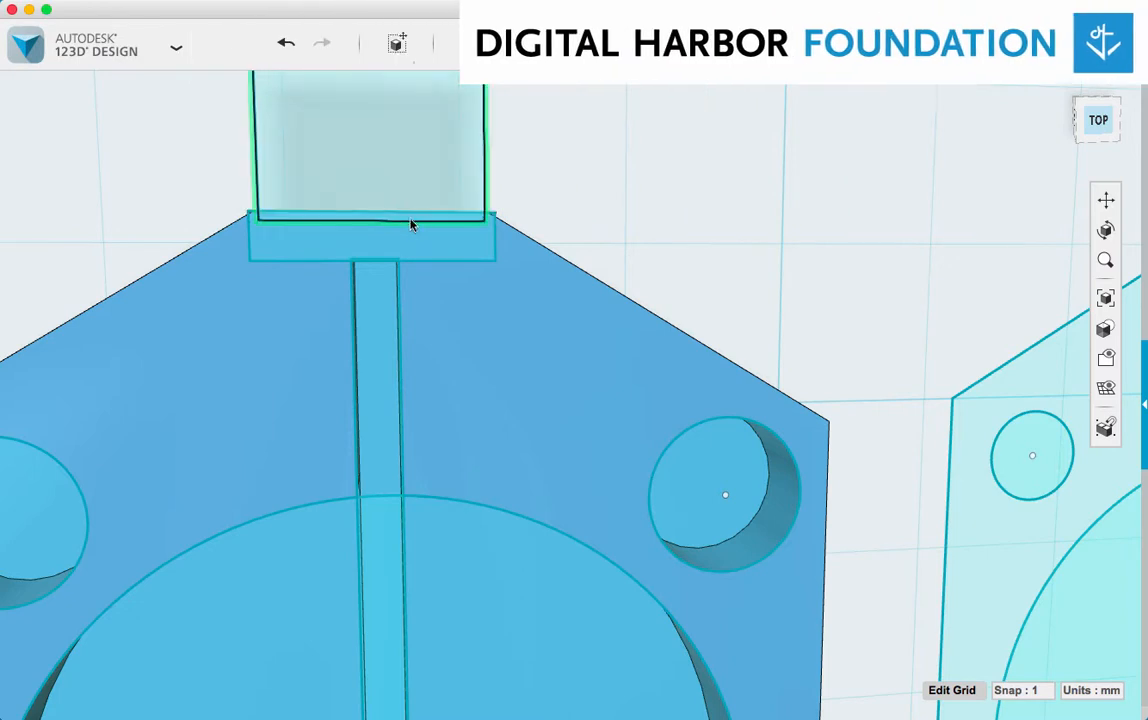
{"action": "left_click", "coordinate": [410, 218]}
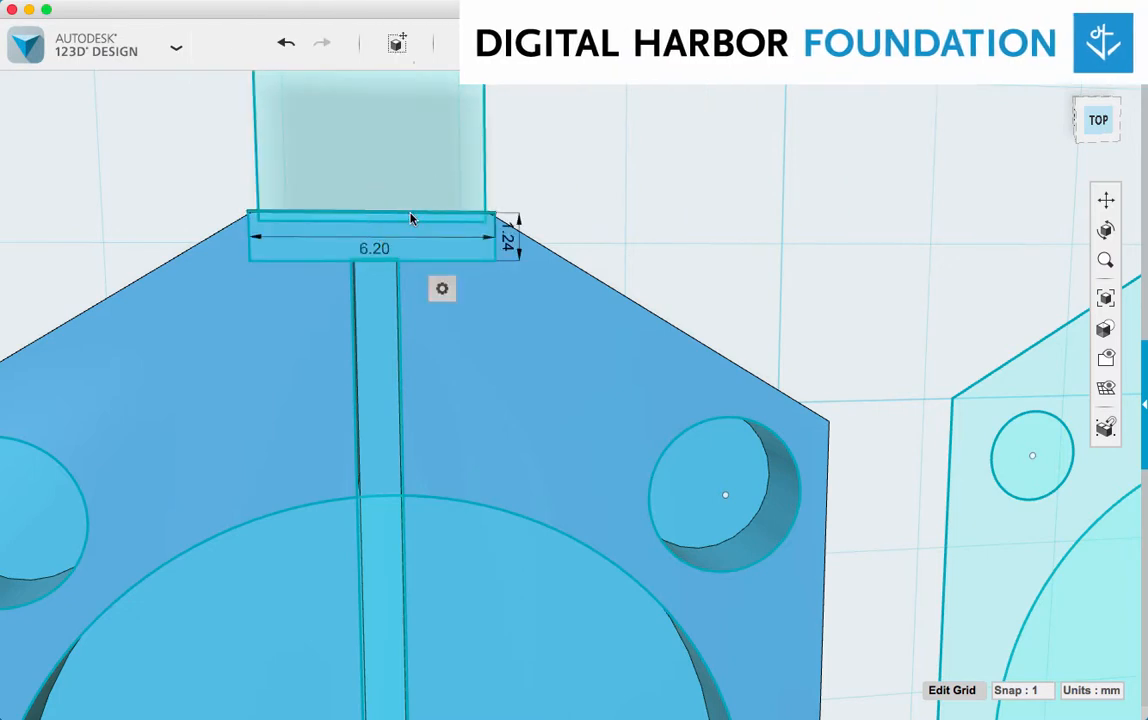
{"action": "left_click", "coordinate": [410, 218]}
{"action": "left_click_drag", "start_coordinate": [410, 218], "coordinate": [411, 196]}
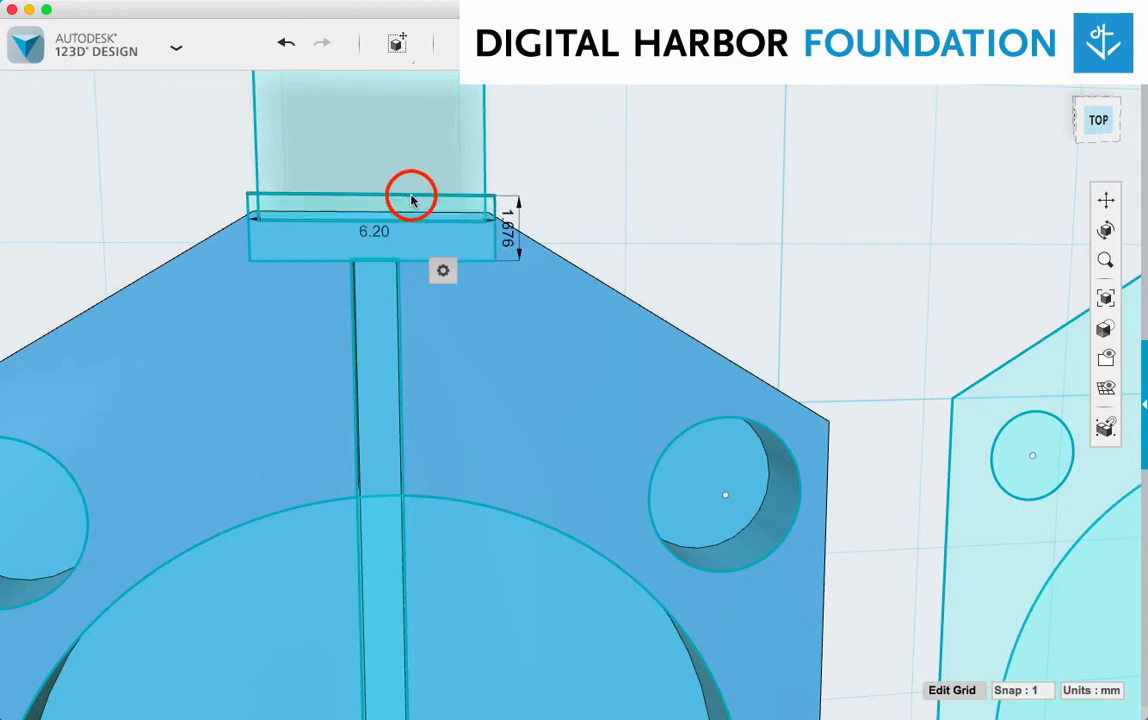
{"action": "left_click", "coordinate": [411, 195]}
{"action": "left_click", "coordinate": [411, 195]}
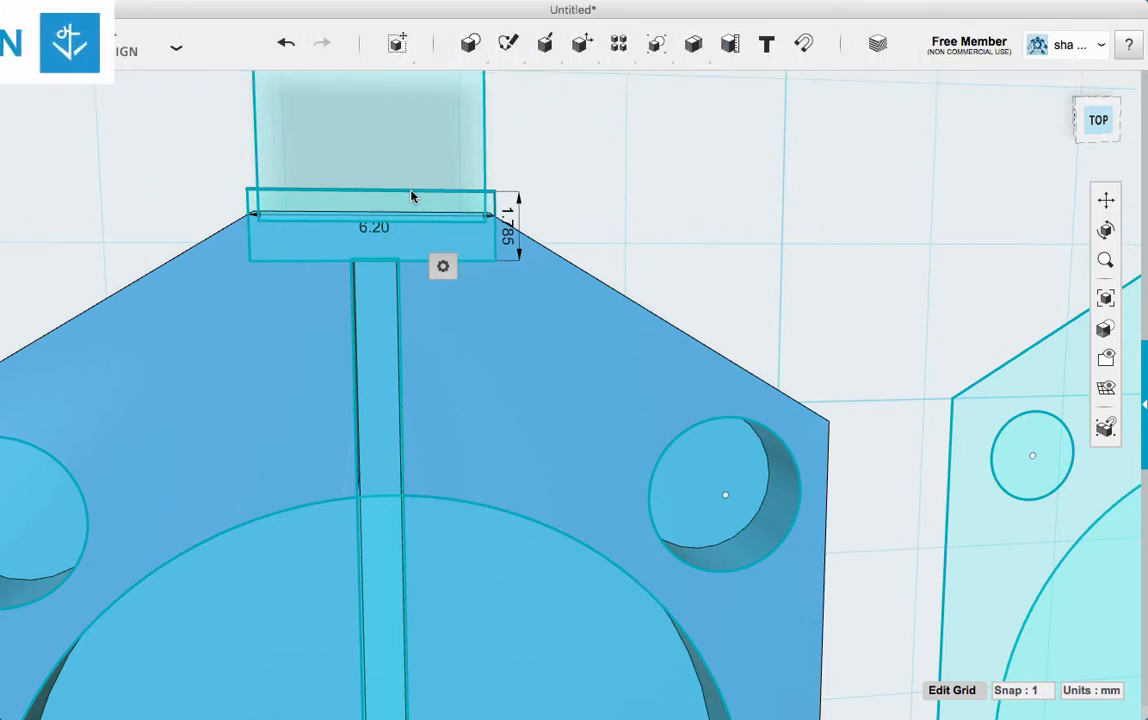
{"action": "left_click", "coordinate": [555, 189]}
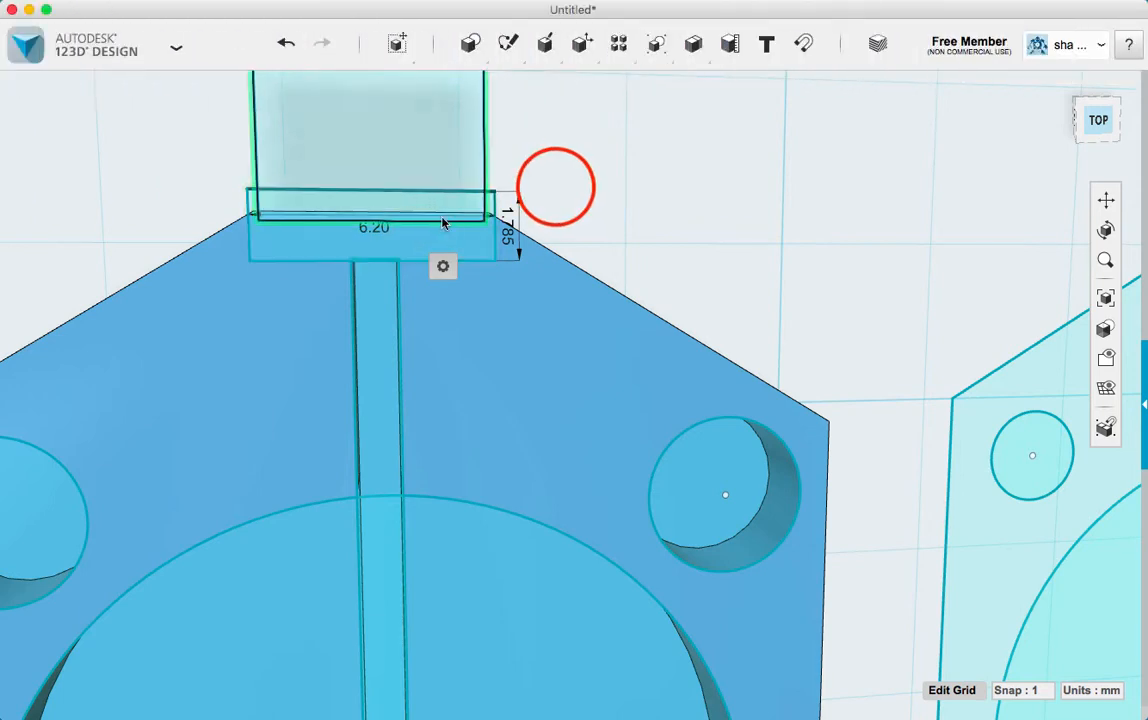
Move the thin crosswise rectangle toward the large circle so it lies inside the "Bottom" body and overlaps the slot's end
{"action": "left_click", "coordinate": [456, 231]}
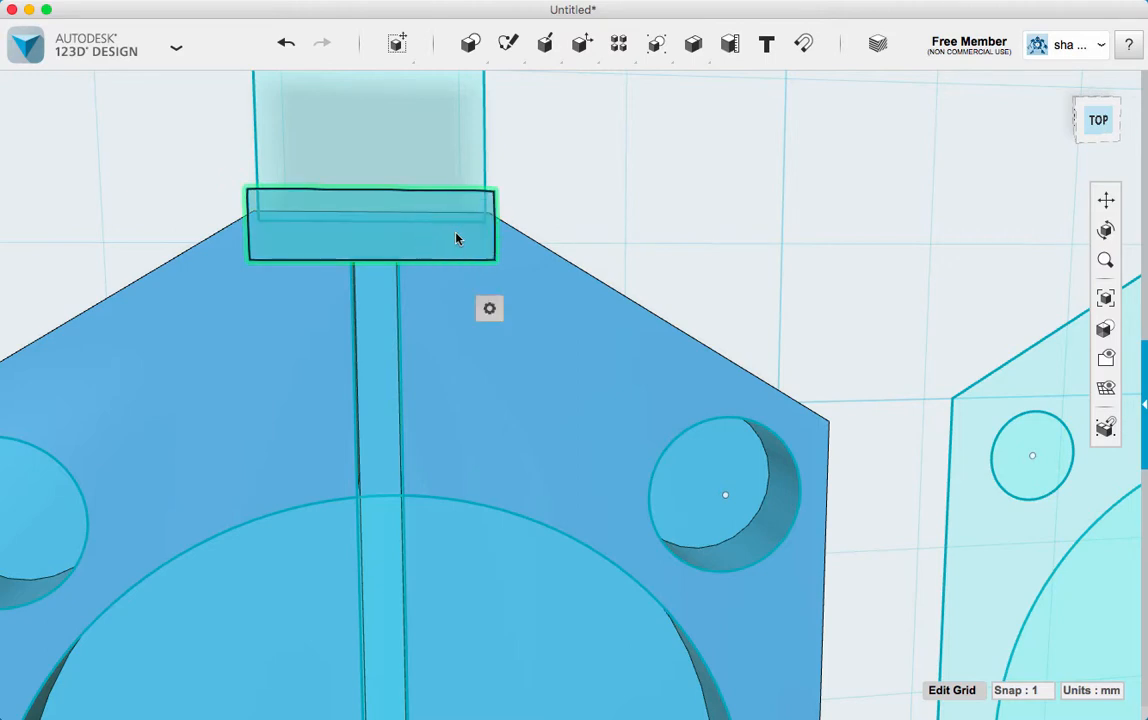
{"action": "left_click", "coordinate": [512, 315]}
{"action": "left_click", "coordinate": [514, 312]}
{"action": "left_click_drag", "start_coordinate": [375, 284], "coordinate": [374, 325]}
Move the larger neck rectangle of the "Bottom" body 0.50 mm toward the large circle so it overlaps the thin crosswise rectangle
{"action": "left_click", "coordinate": [412, 177]}
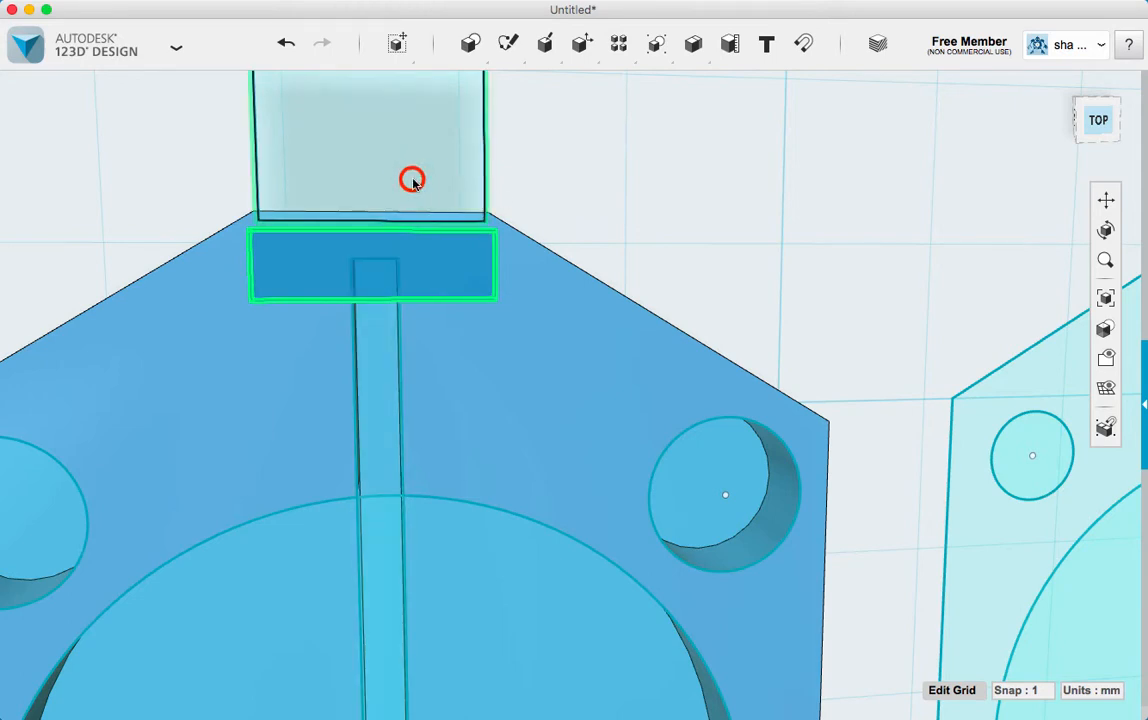
{"action": "left_click", "coordinate": [470, 262]}
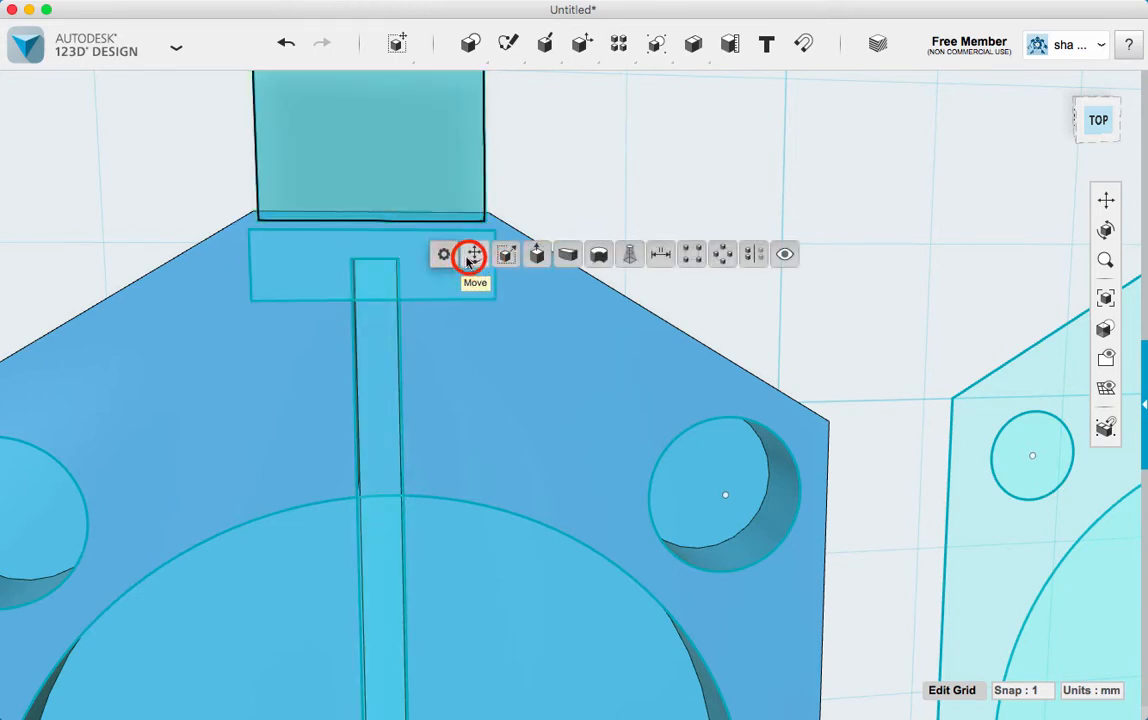
{"action": "left_click_drag", "start_coordinate": [372, 198], "coordinate": [372, 222]}
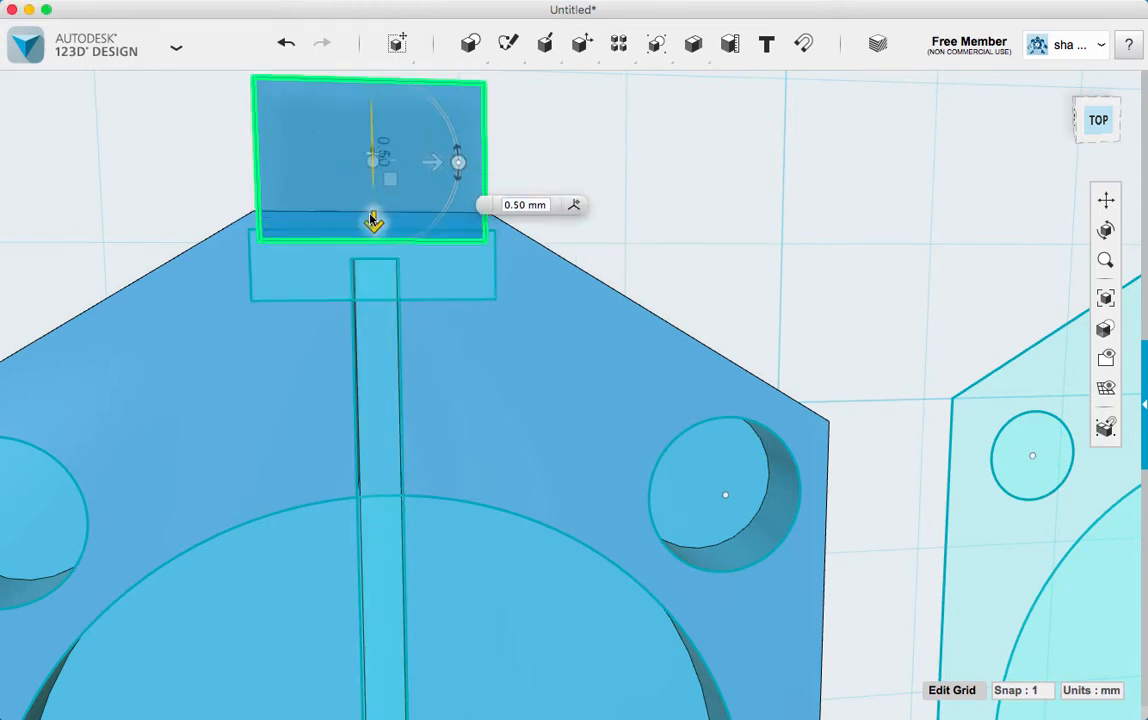
{"action": "key", "text": "Return"}
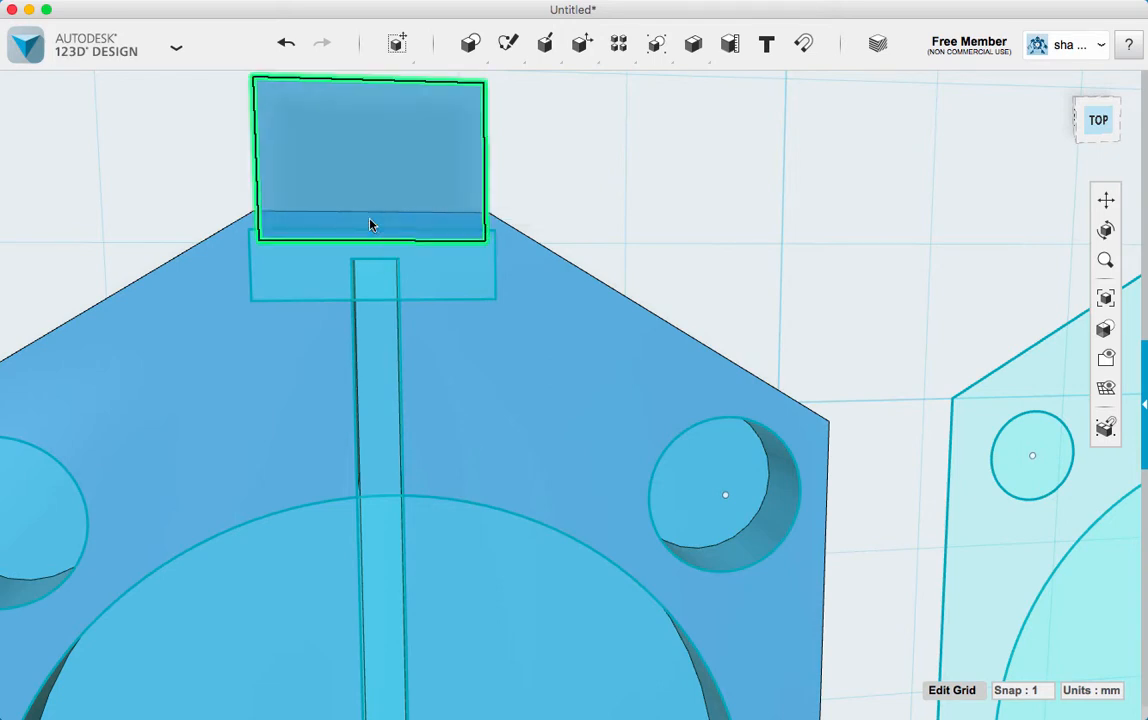
Cut the thin crosswise rectangle and the larger neck rectangle together 3.5 mm deep into the "Bottom" body with Extrude
{"action": "left_click", "coordinate": [448, 257]}
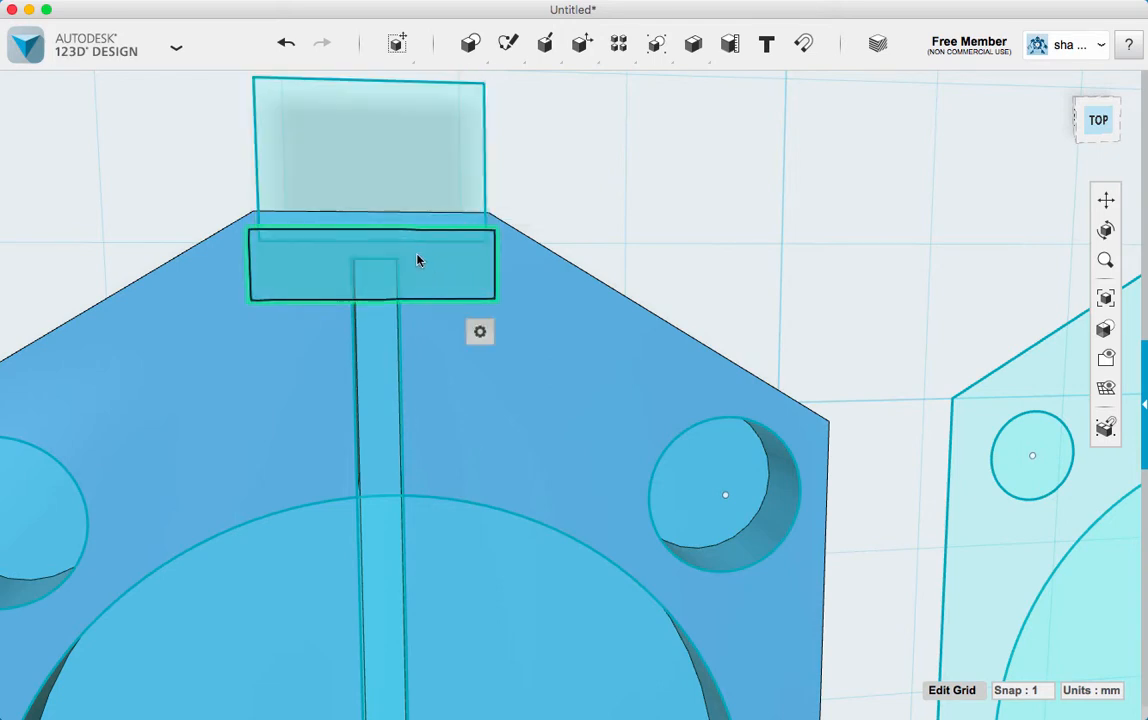
{"action": "left_click", "coordinate": [421, 140]}
{"action": "mouse_move", "coordinate": [452, 210]}
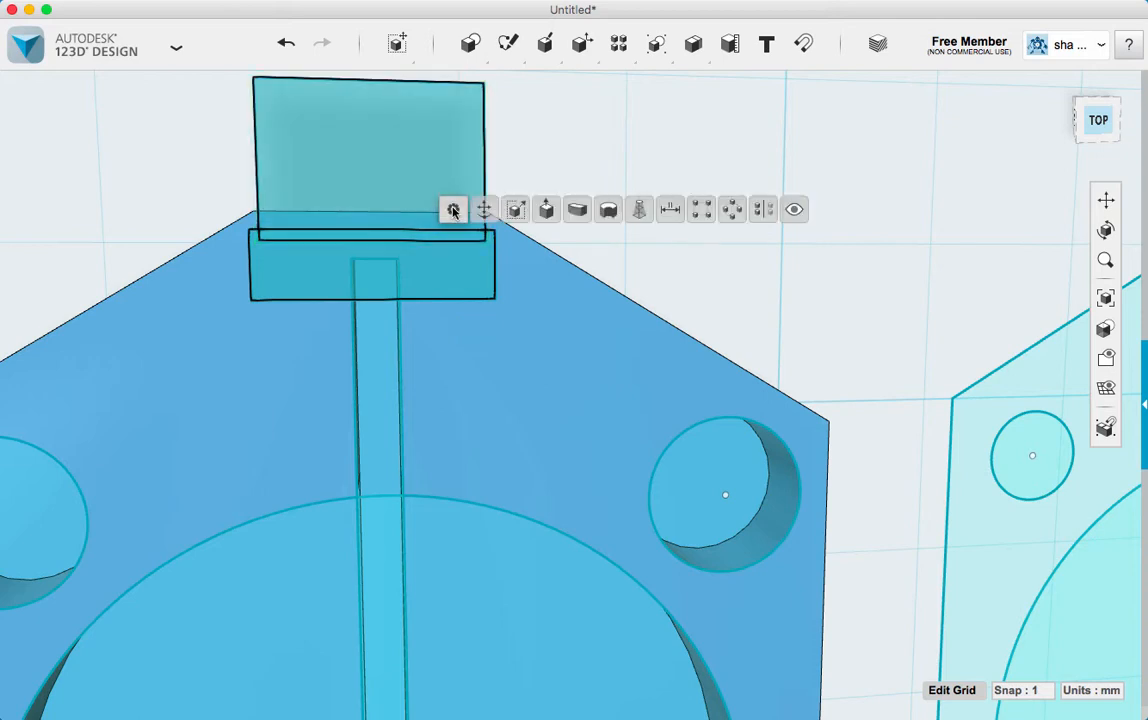
{"action": "left_click", "coordinate": [546, 209]}
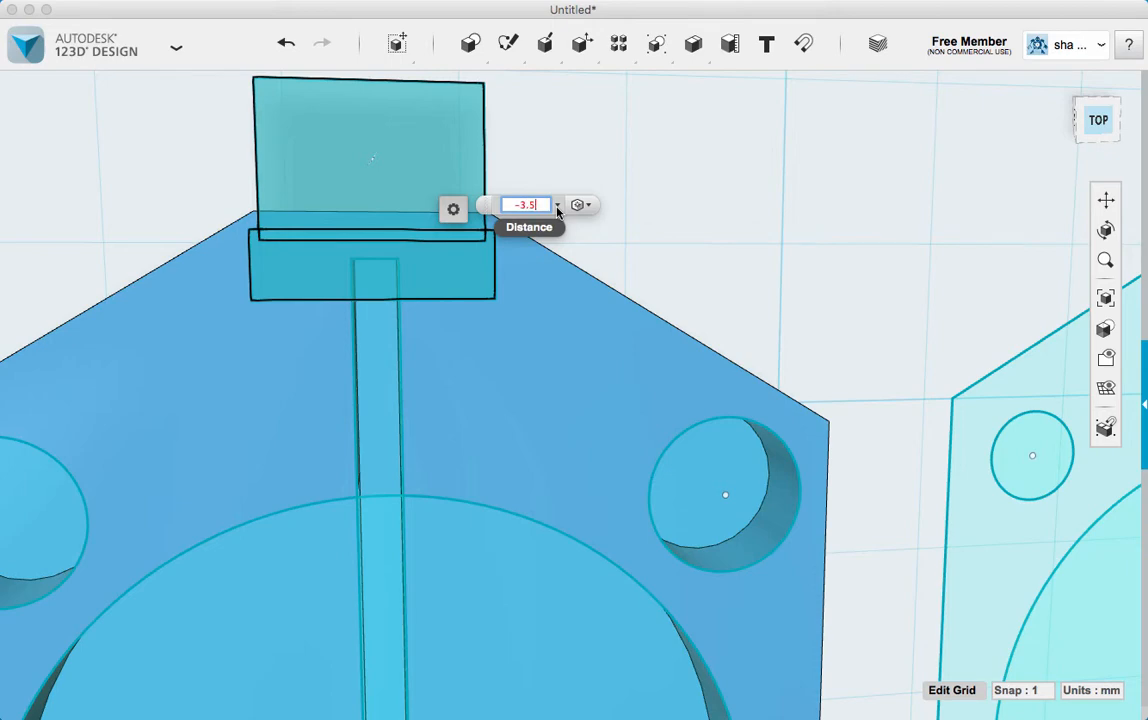
{"action": "type", "text": "-3.5"}
{"action": "key", "text": "Return"}
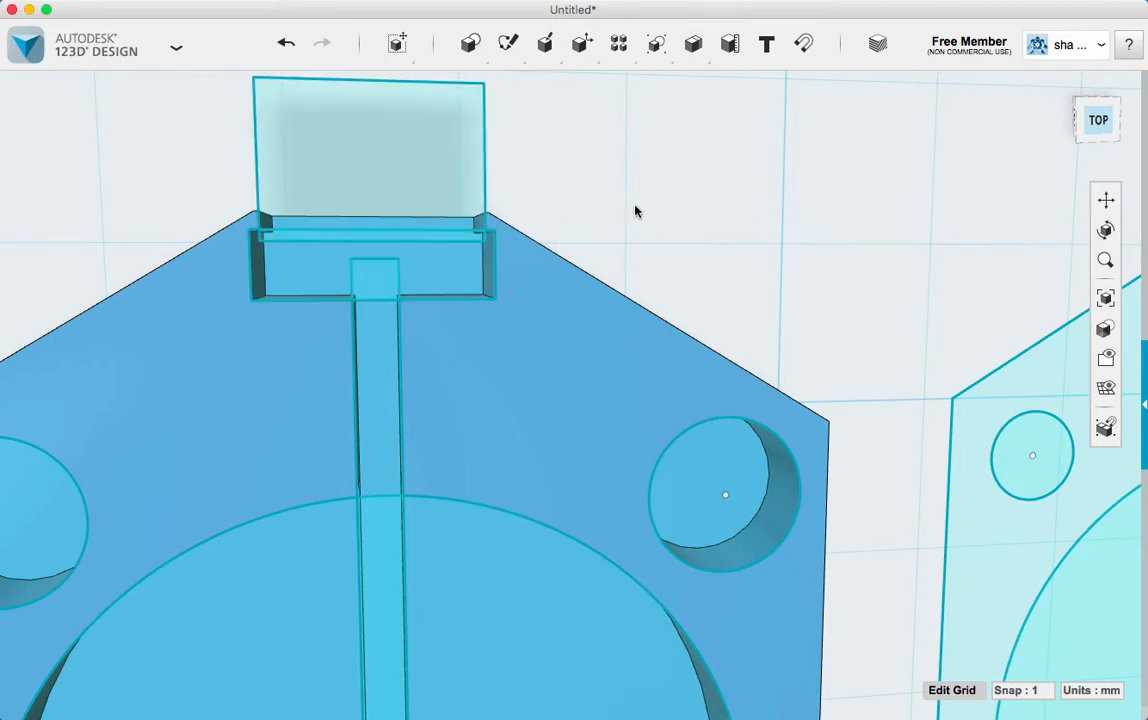
{"action": "right_click_drag", "start_coordinate": [658, 209], "coordinate": [641, 140]}
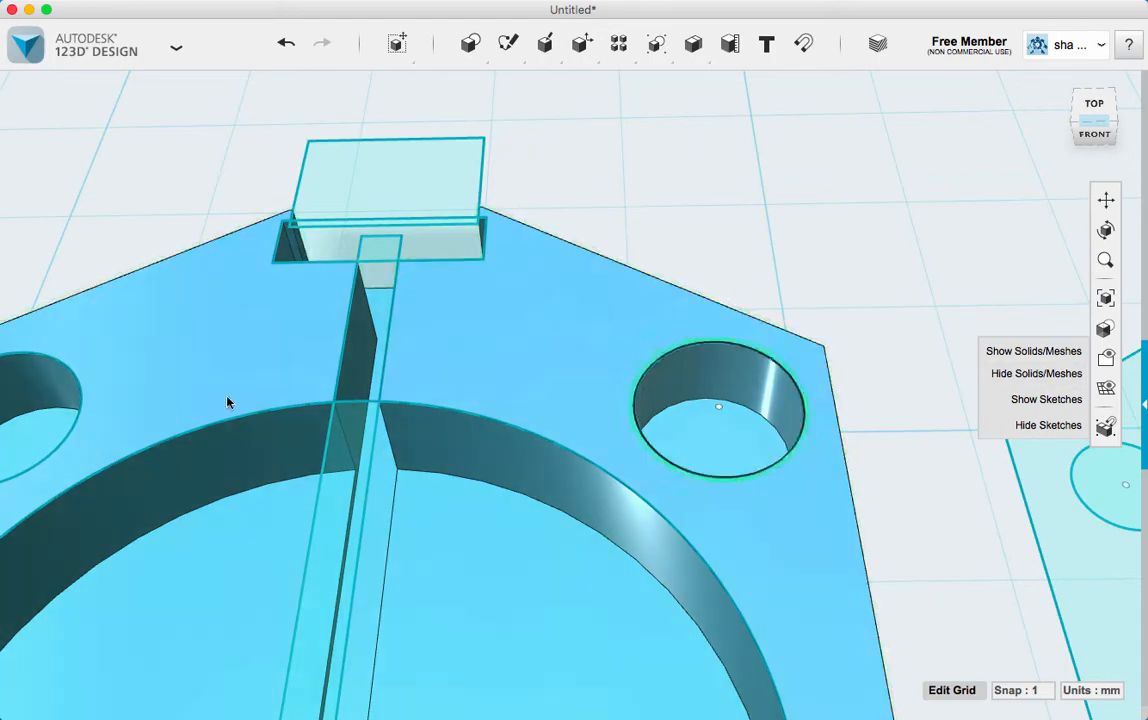
{"action": "scroll", "coordinate": [224, 471], "scroll_direction": "down", "scroll_amount": 10}
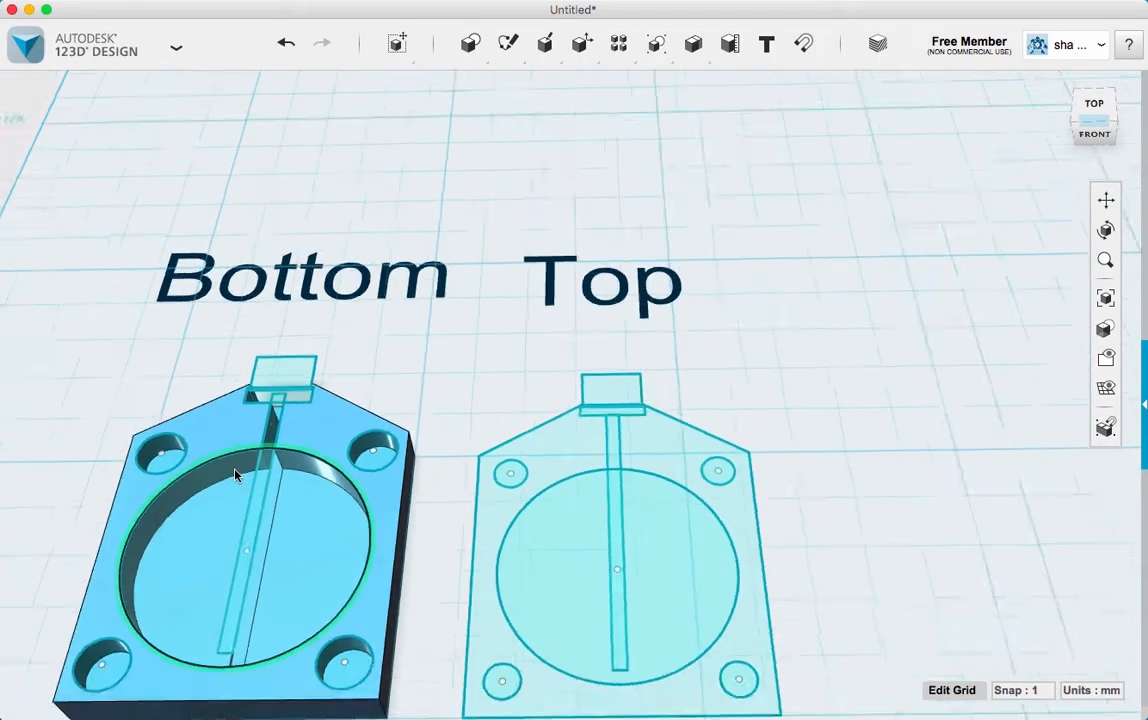